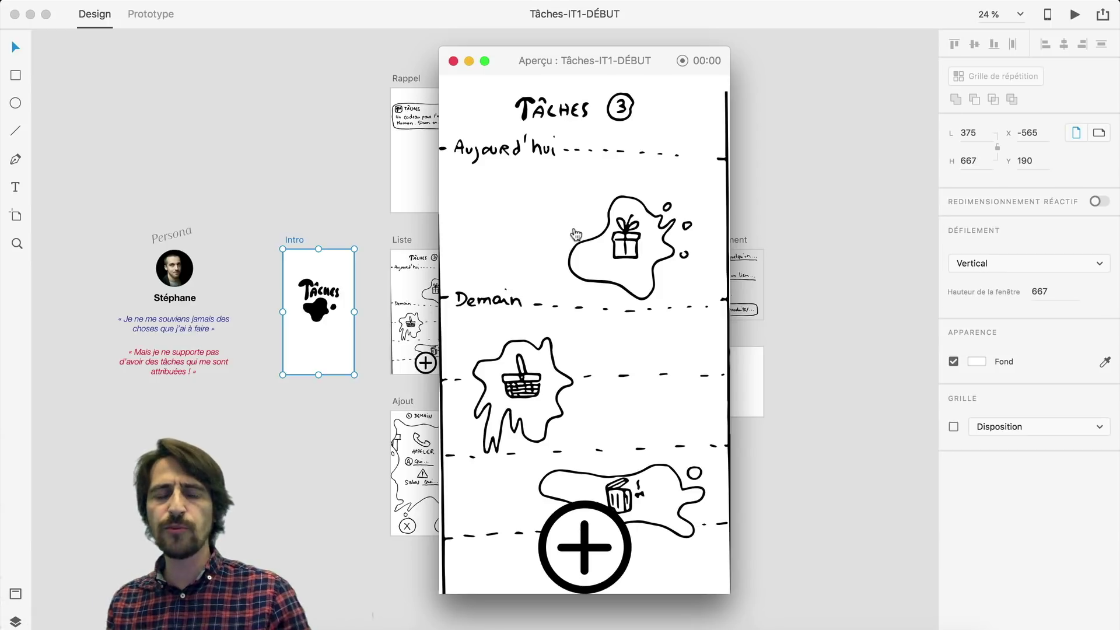
Follow the add-task button on the task list screen of the prototype preview.
left_click(583, 550)
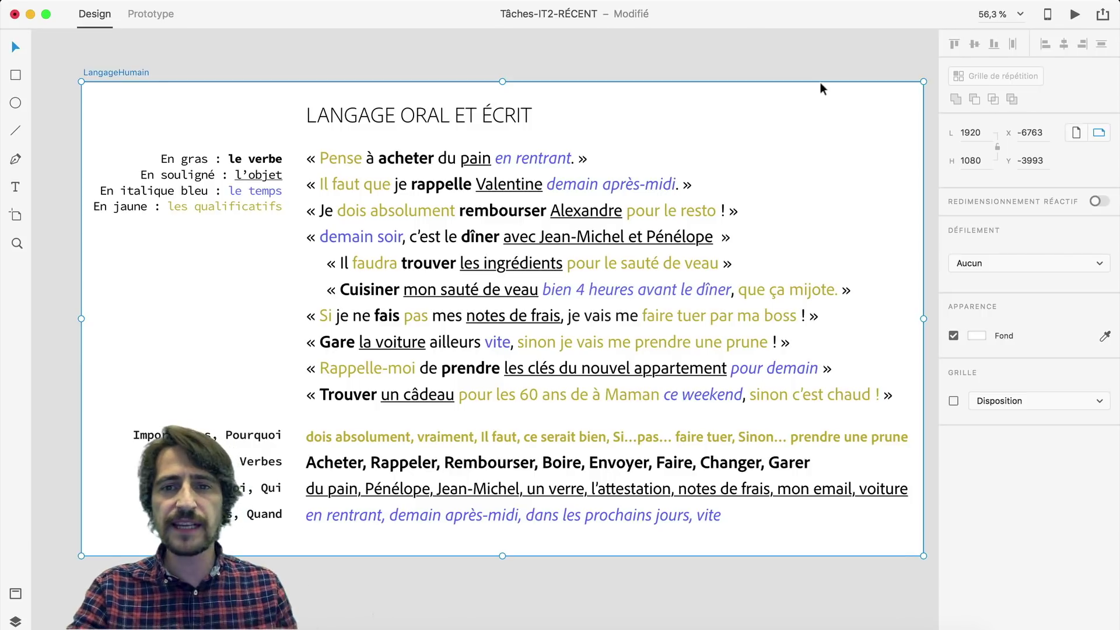
Examine the InfosSémantiques artboard for how an event and a task are broken down into properties.
scroll(820, 82, "right", 15)
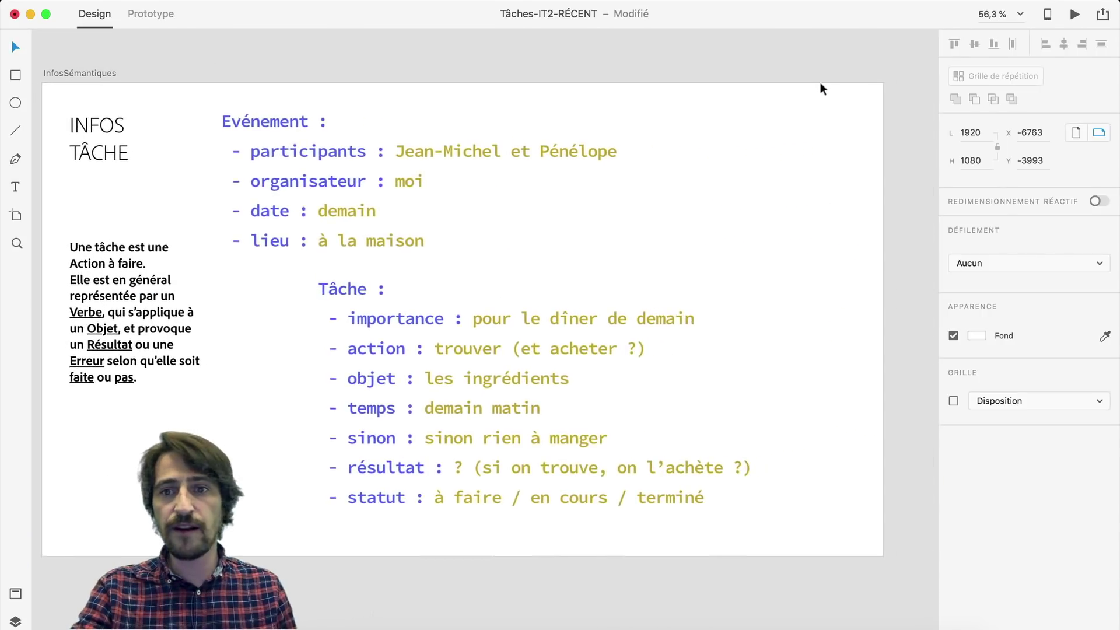
scroll(820, 88, "left", 1)
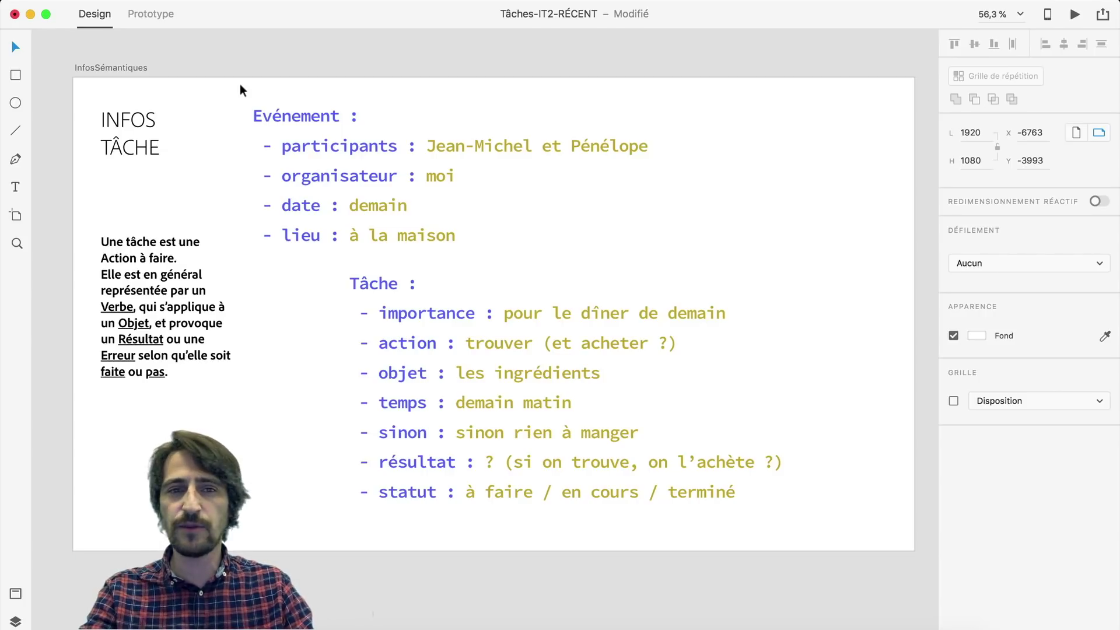
scroll(240, 85, "left", 5)
scroll(239, 84, "right", 5)
Examine the DonnéesSémantiques artboards listing the schema.org Event and Action types.
left_click(489, 70)
scroll(489, 70, "right", 10)
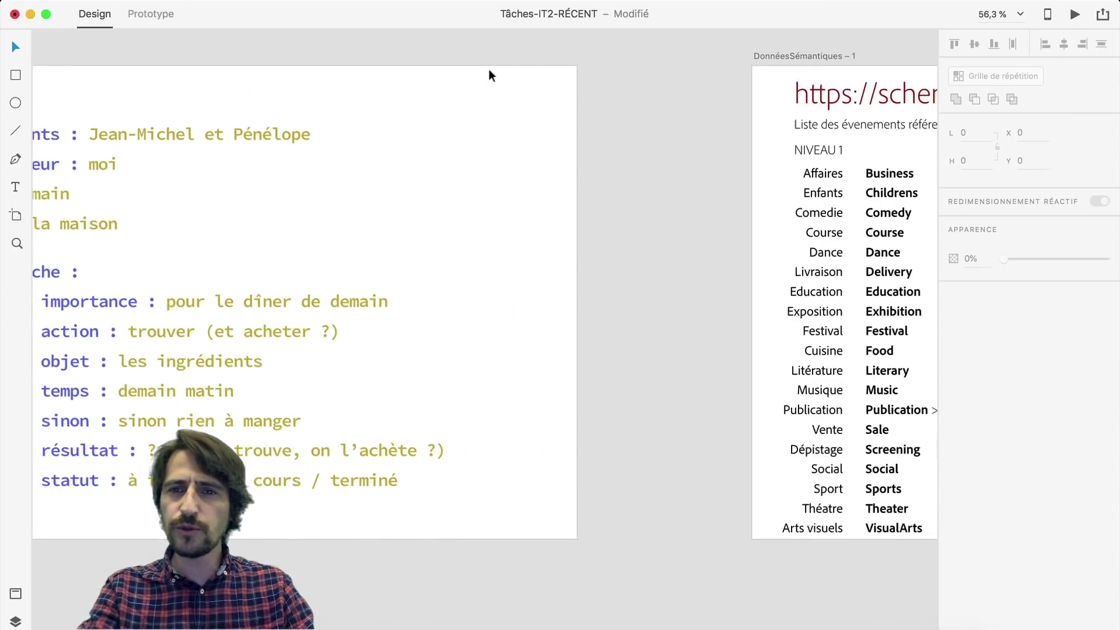
scroll(488, 69, "right", 10)
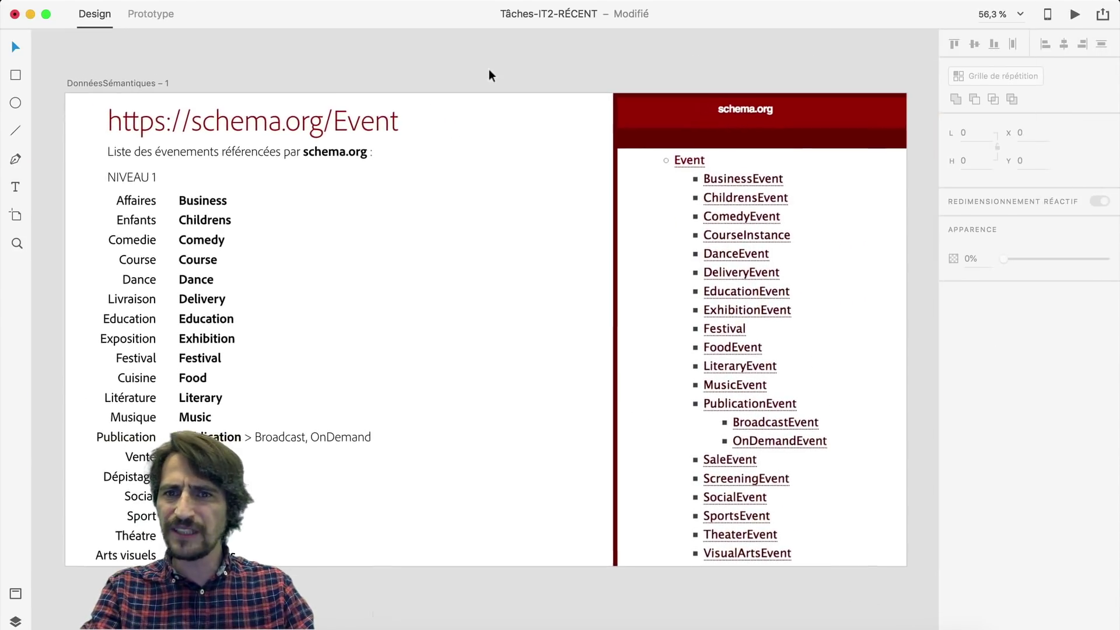
scroll(488, 69, "left", 2)
left_click(166, 86)
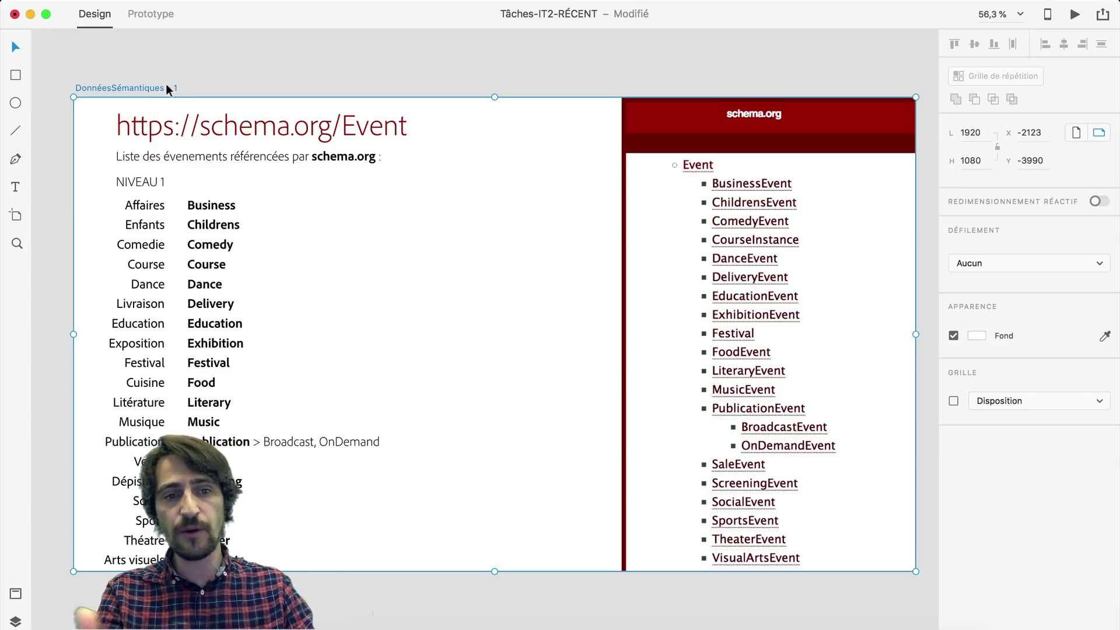
scroll(166, 83, "right", 15)
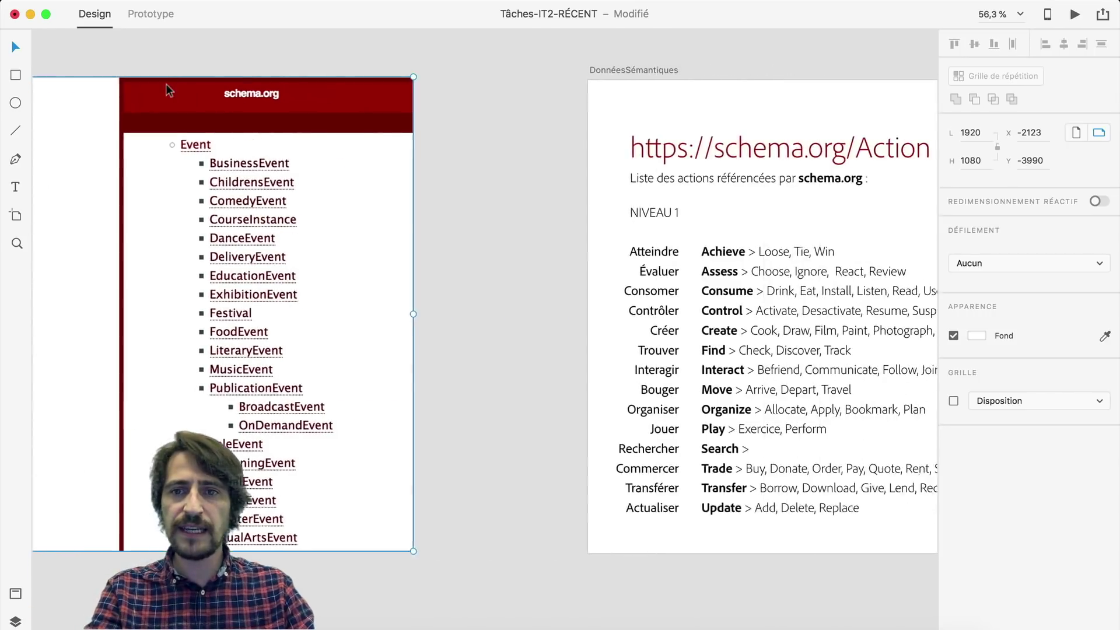
scroll(165, 83, "left", 2)
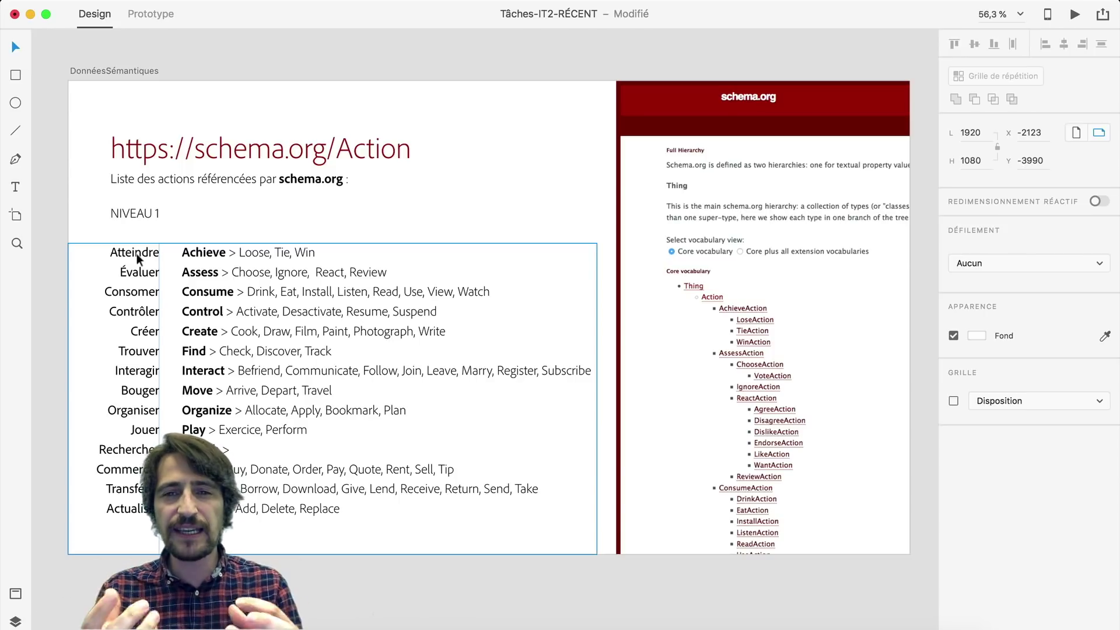
Bring the whole Données-Sémantiques artboard with the raw schema.org/Action data into view and select it.
key("super+3")
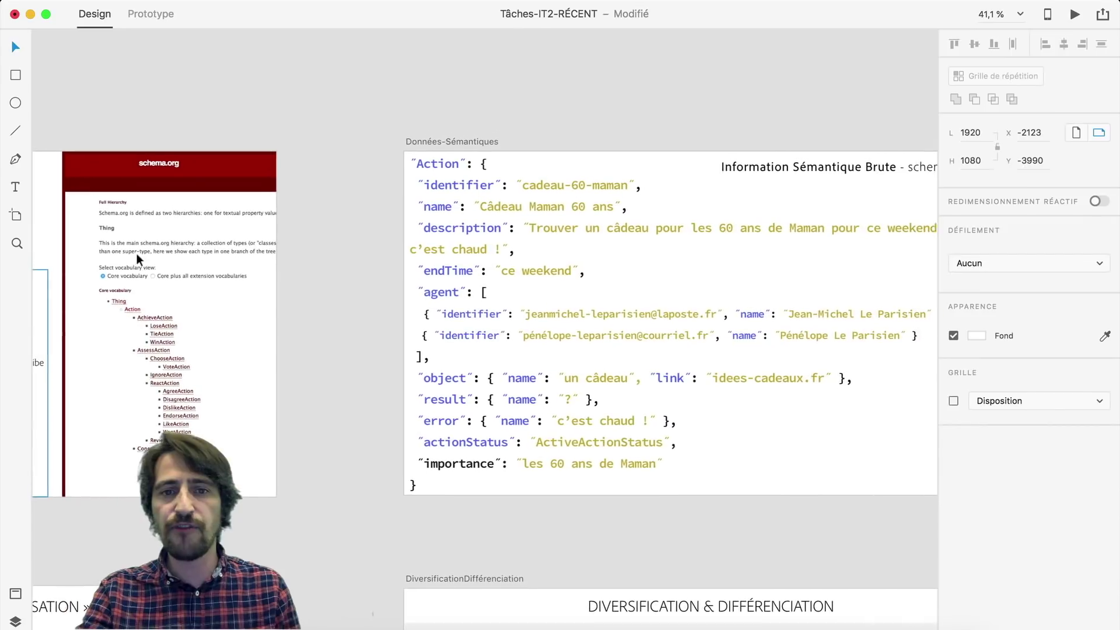
scroll(136, 253, "up", 5)
scroll(137, 253, "right", 4)
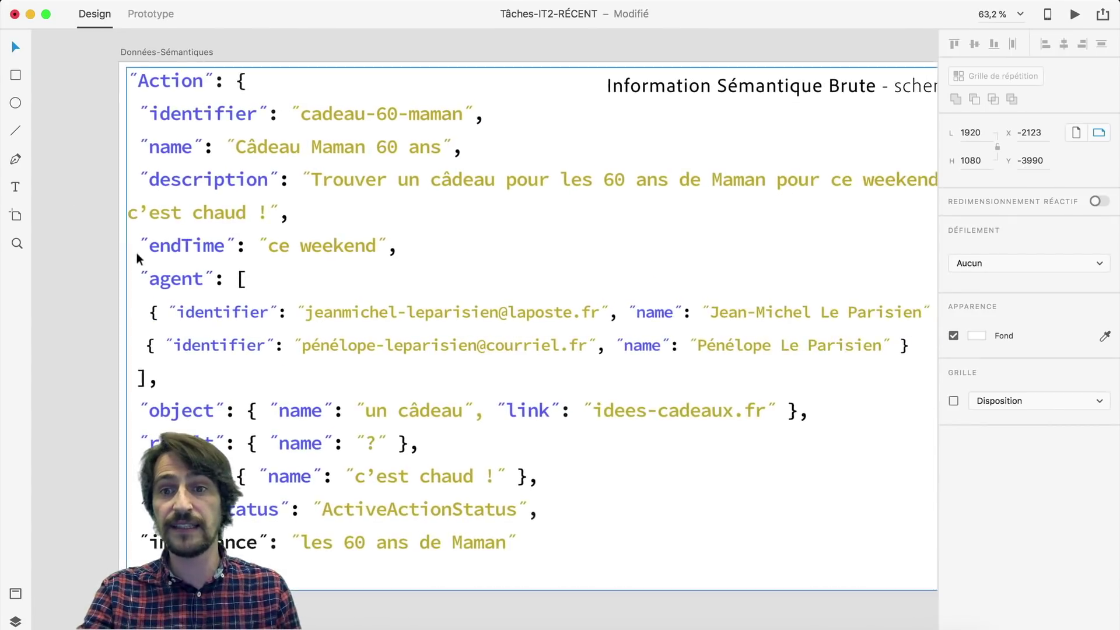
scroll(139, 258, "down", 1)
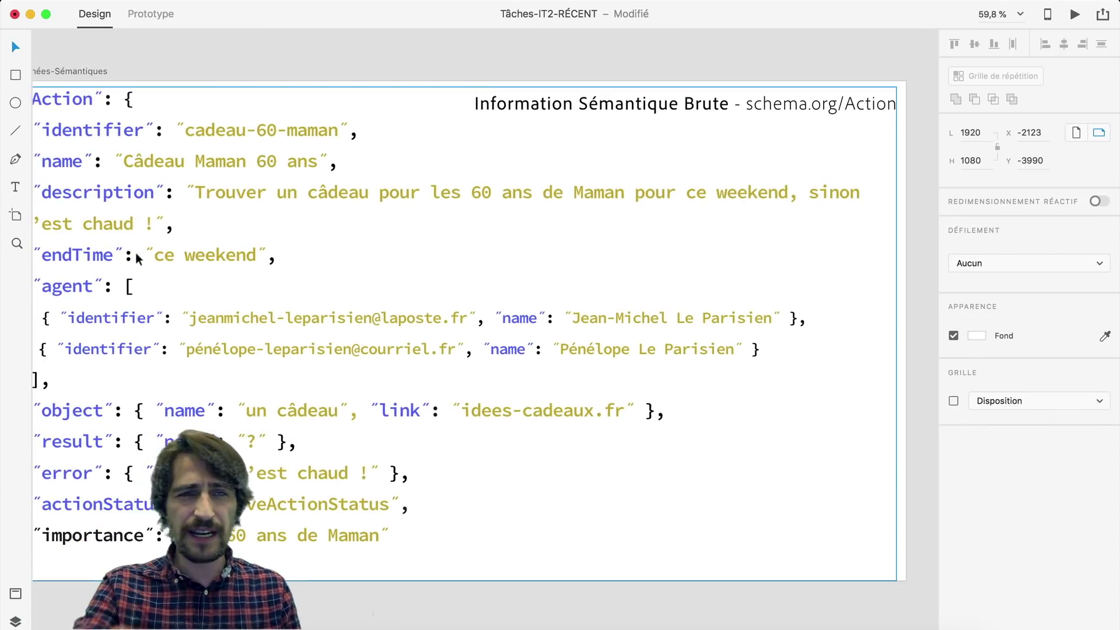
scroll(136, 254, "down", 2)
scroll(136, 254, "left", 3)
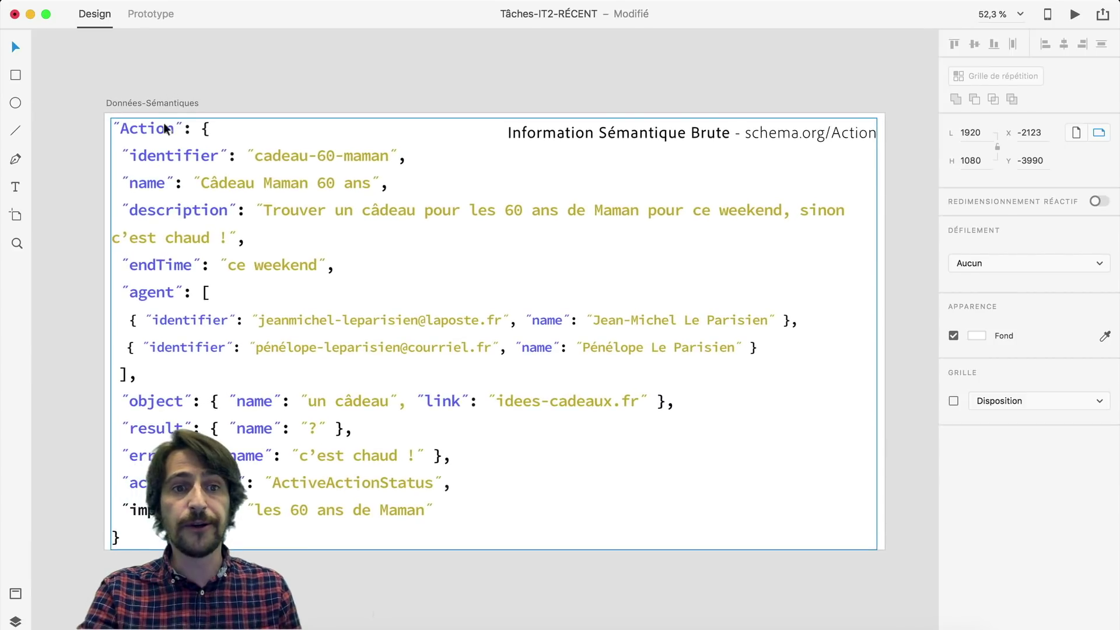
left_click(170, 102)
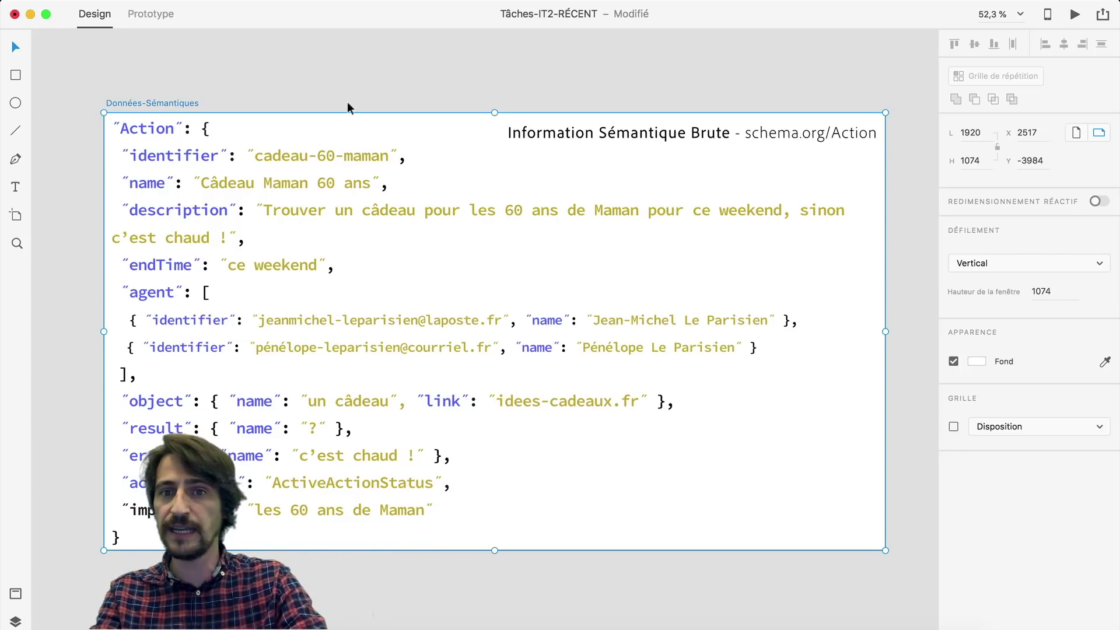
Preview the DialogueSystèmeUtilisateur artboard, read the user-system dialogue to its end and close the preview.
scroll(348, 102, "down", 5)
scroll(347, 101, "left", 20)
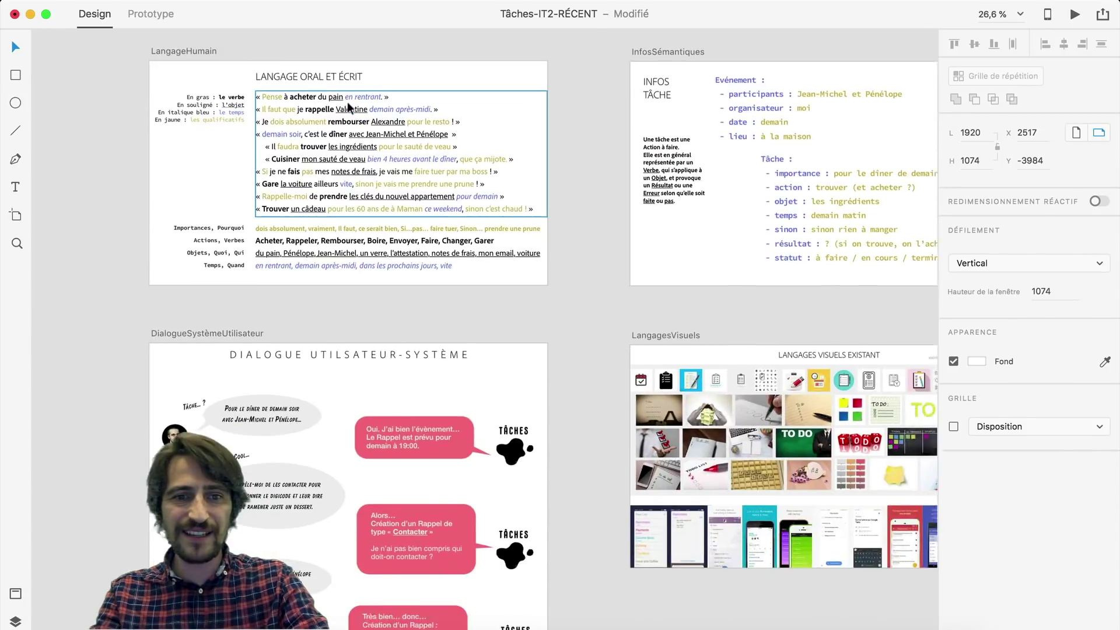
scroll(347, 102, "down", 2)
scroll(348, 101, "left", 3)
left_click(255, 304)
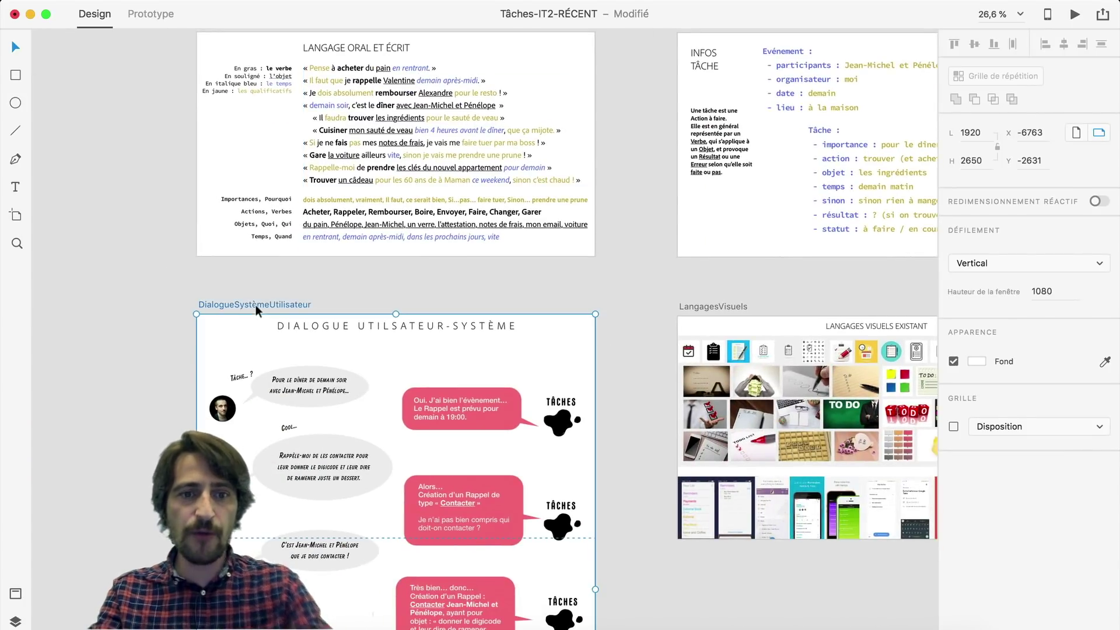
key("super+Return")
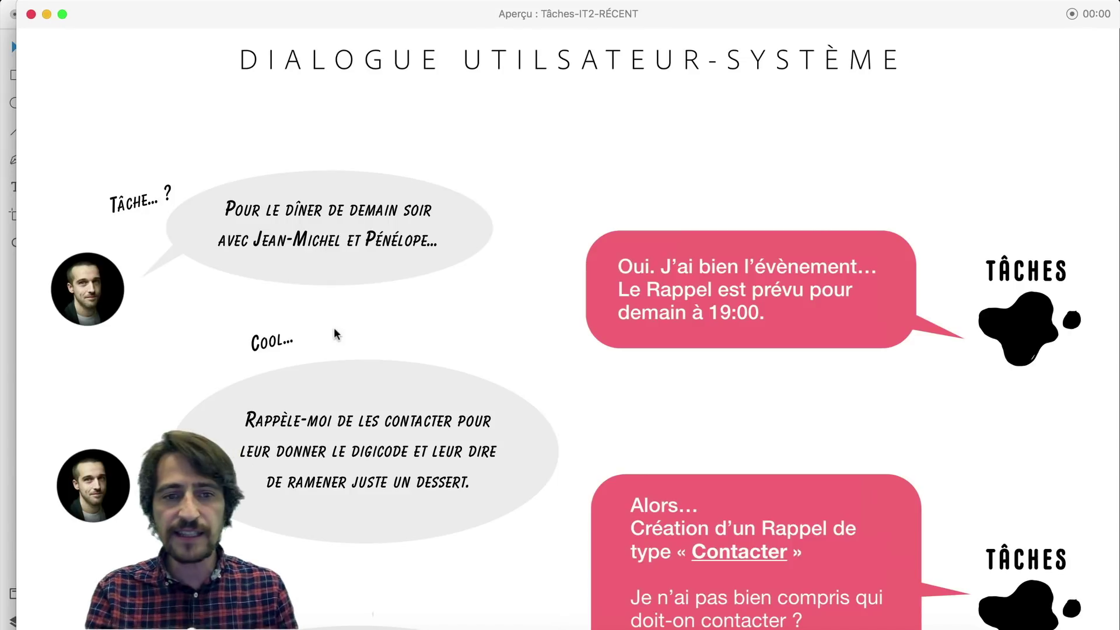
scroll(334, 329, "down", 5)
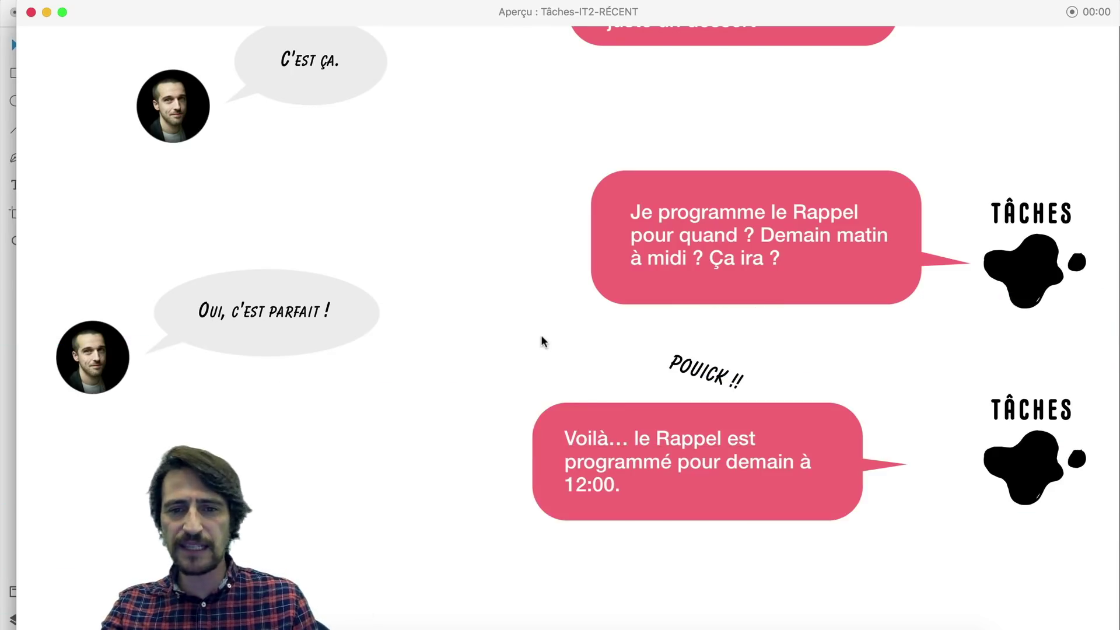
left_click(31, 12)
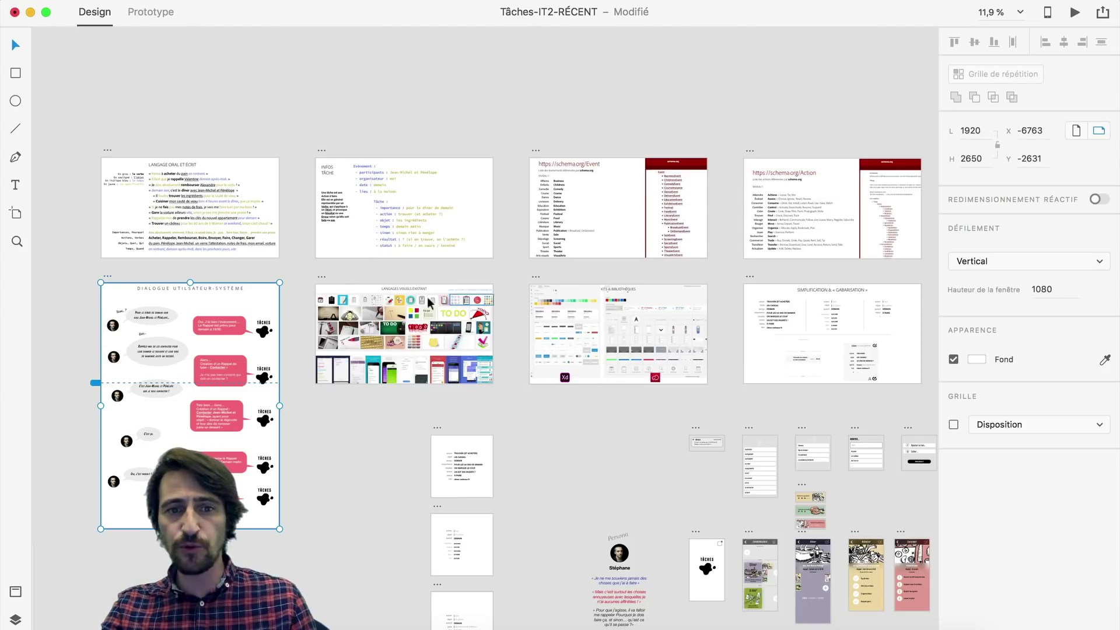
Preview the boards from LangagesVisuels through Kits & Bibliothèques to Diversification & Différenciation, and close the preview.
left_click(318, 275)
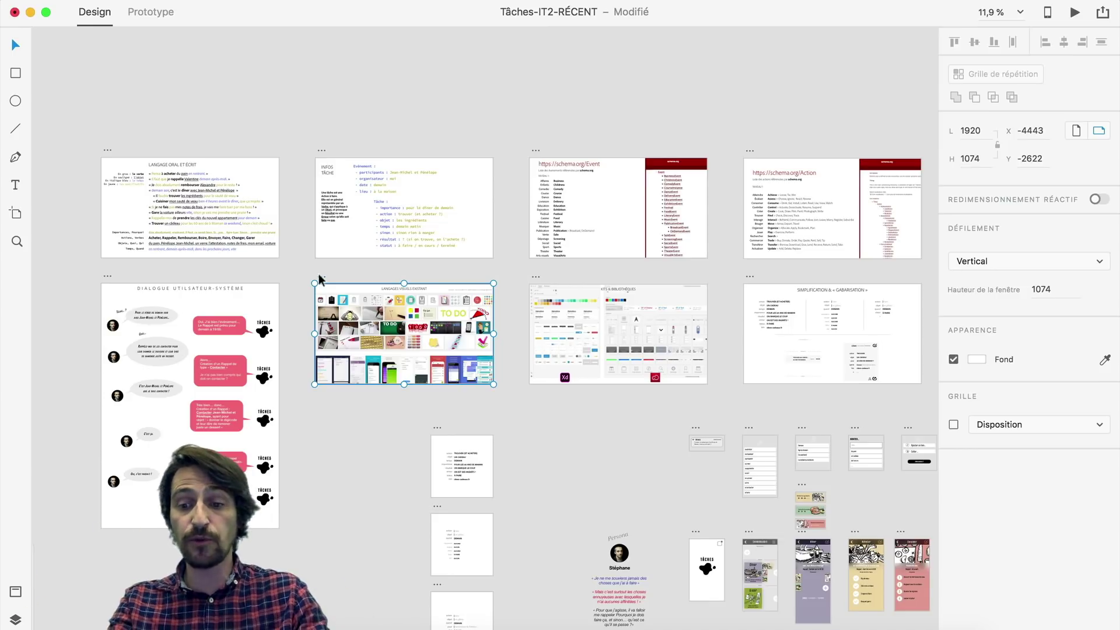
key("super+Return")
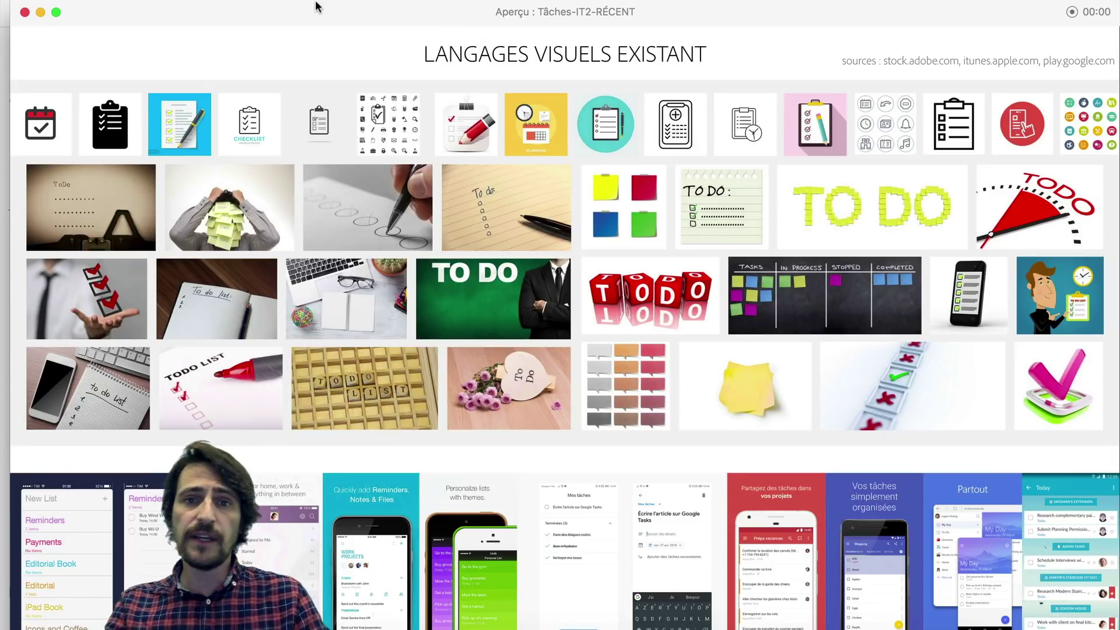
key("Right")
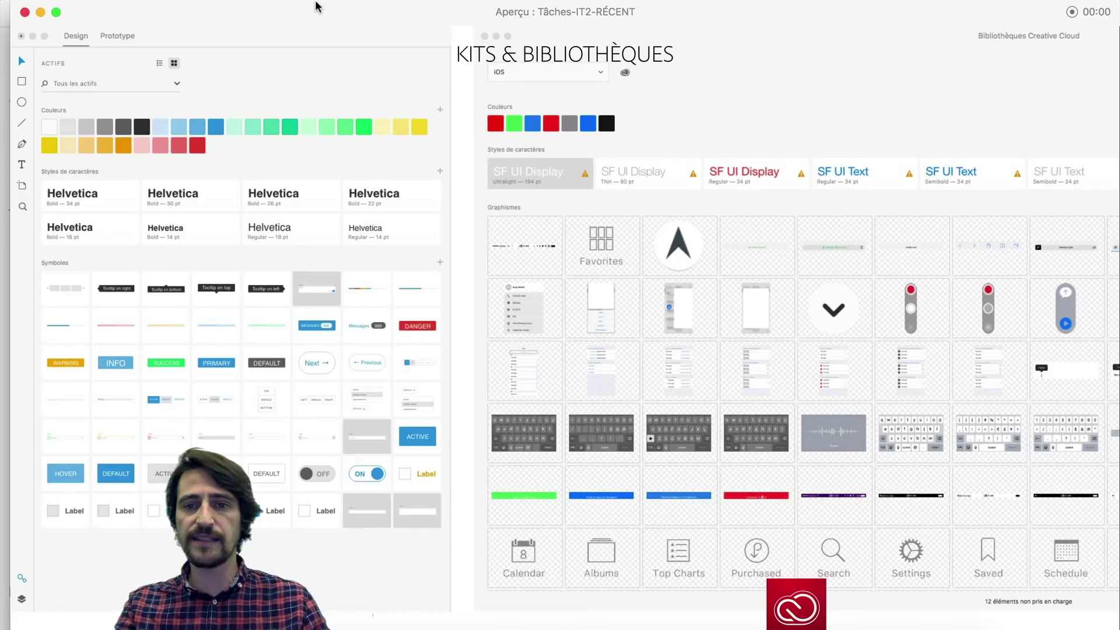
key("Right")
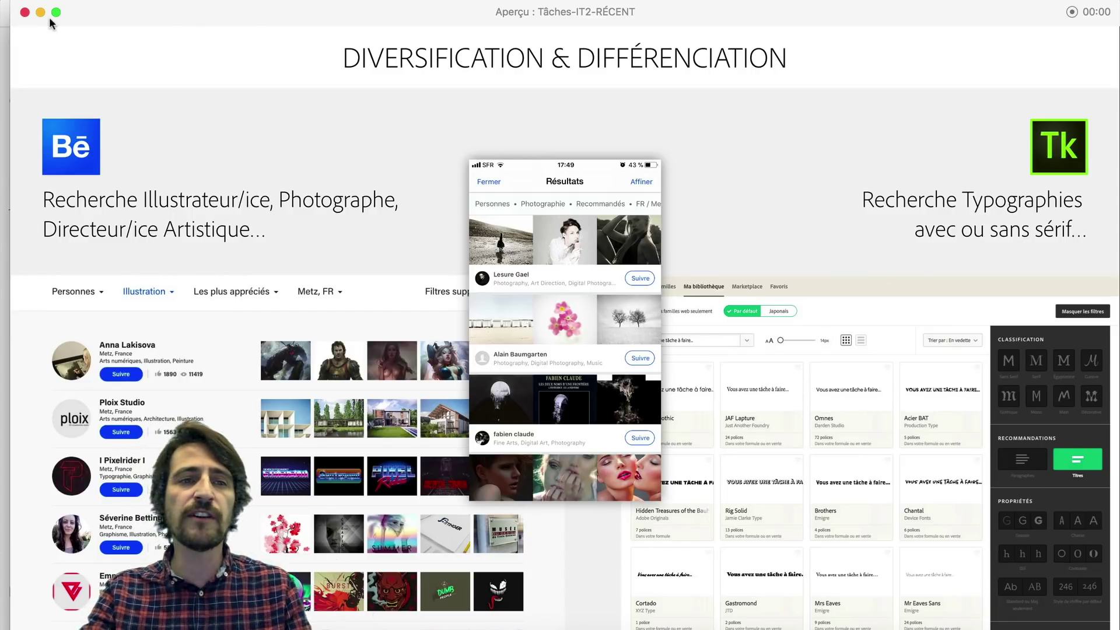
left_click(24, 12)
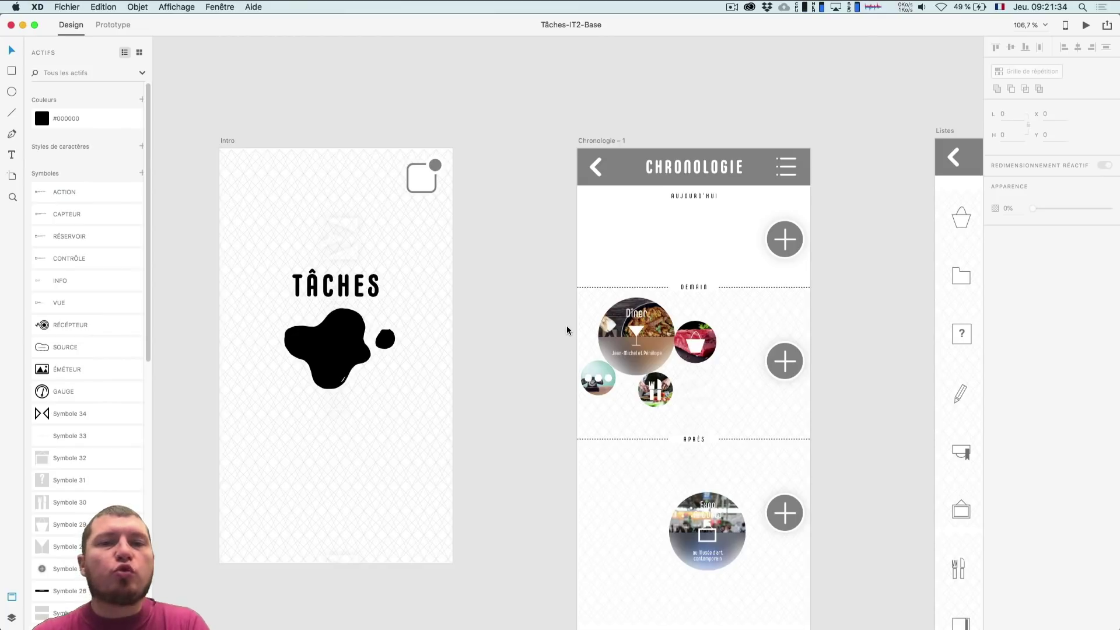
Review the Tâches-IT2-Base artboards from Chronologie and Listes through Event-Dîner to the Acheter, Cuisiner and Contacter task screens.
scroll(752, 347, "right", 10)
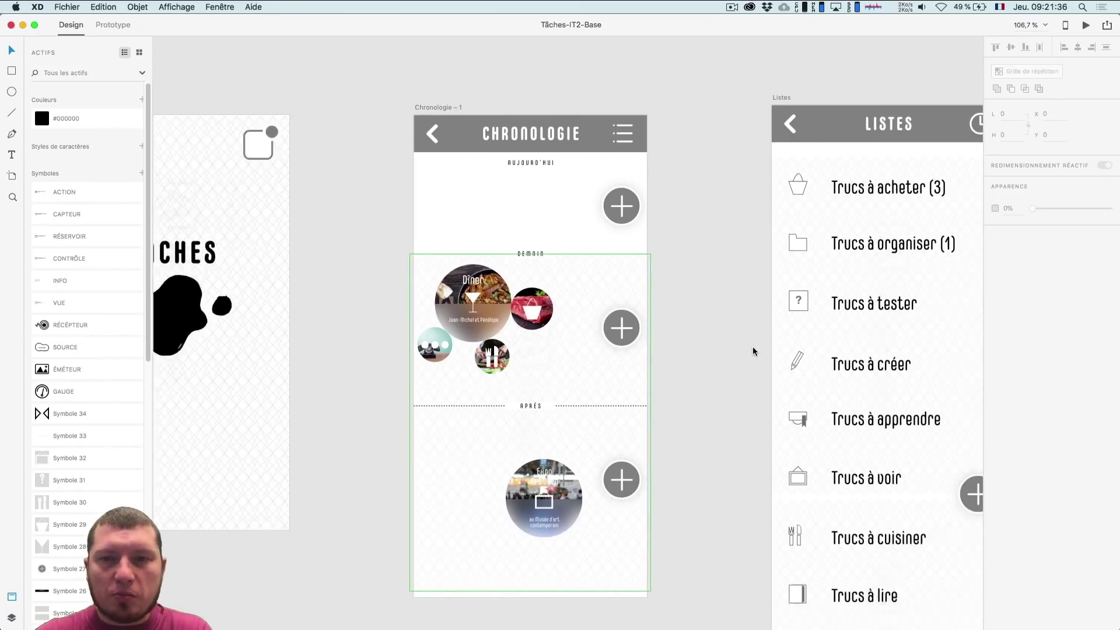
scroll(753, 347, "right", 10)
scroll(753, 346, "down", 3)
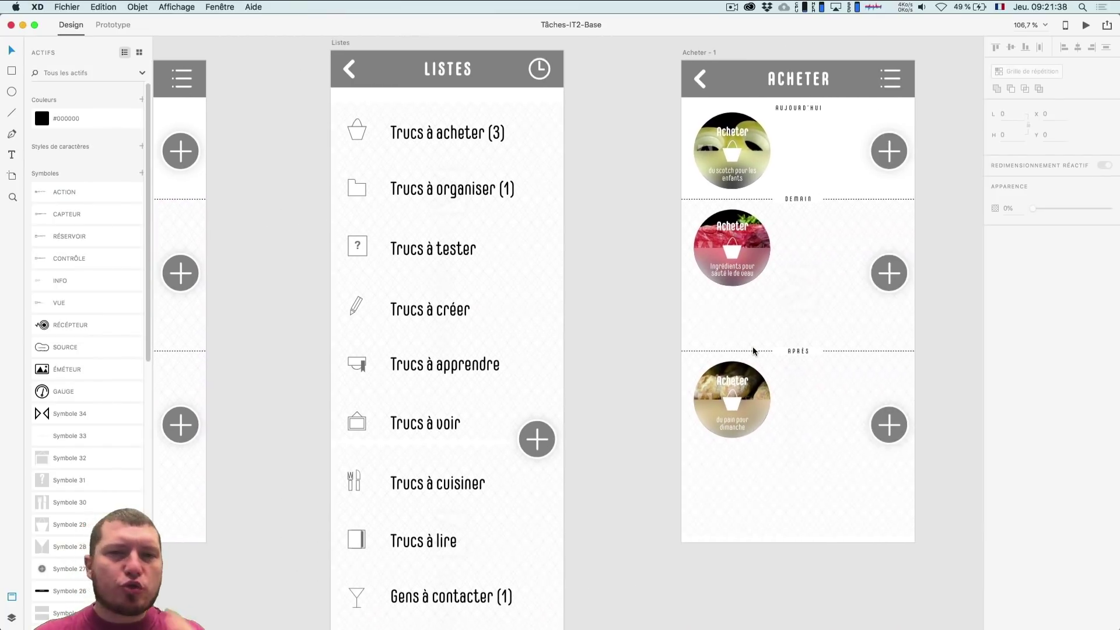
scroll(752, 349, "right", 15)
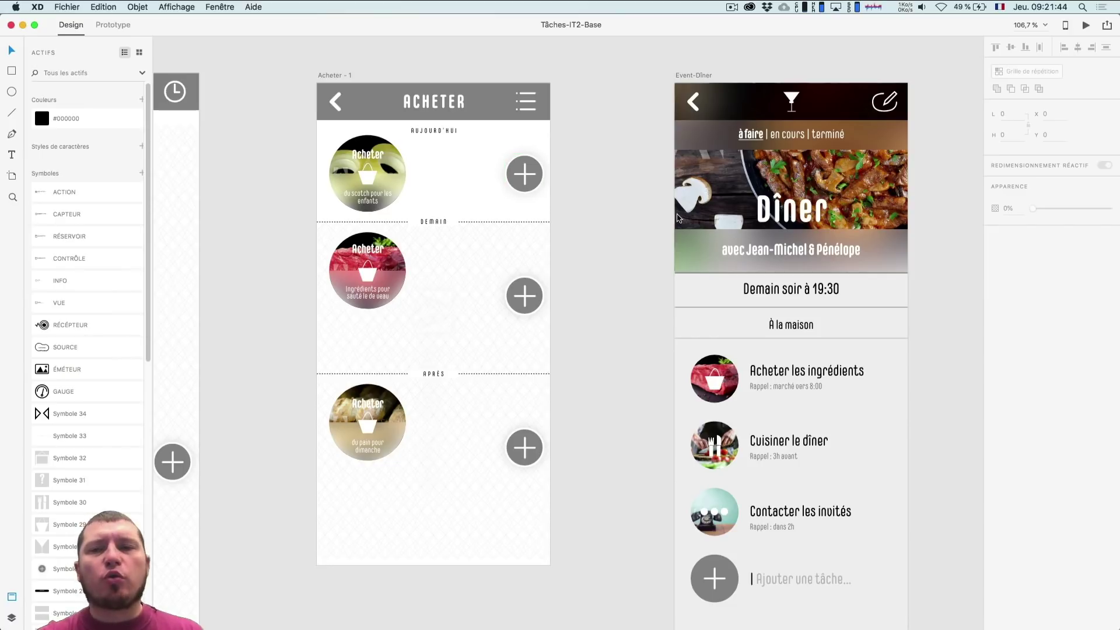
scroll(757, 304, "right", 8)
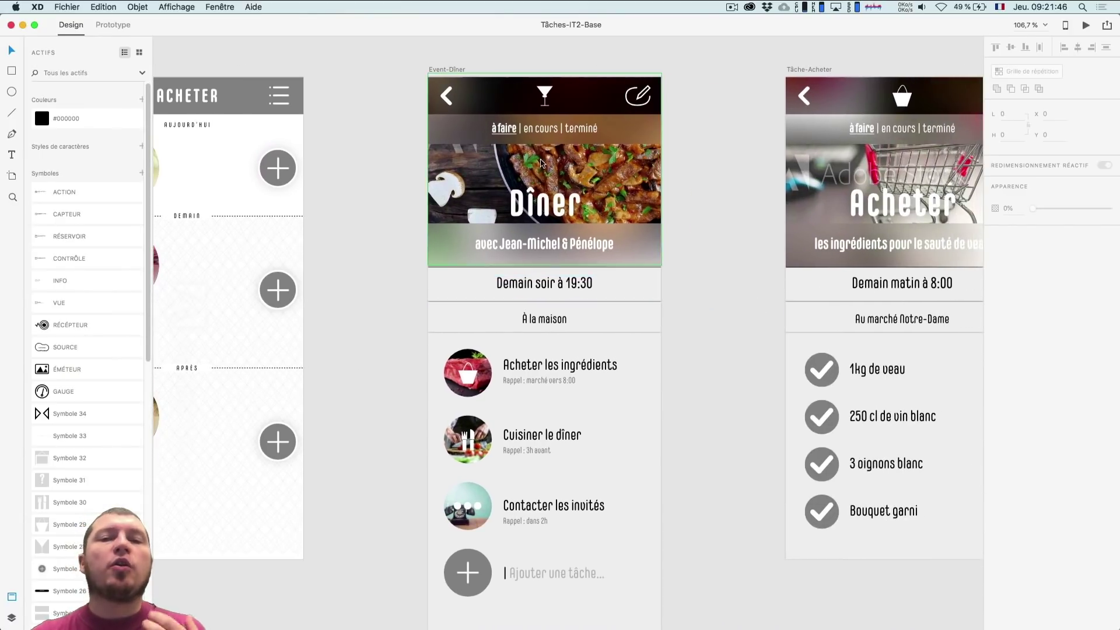
scroll(641, 218, "right", 10)
scroll(640, 218, "right", 2)
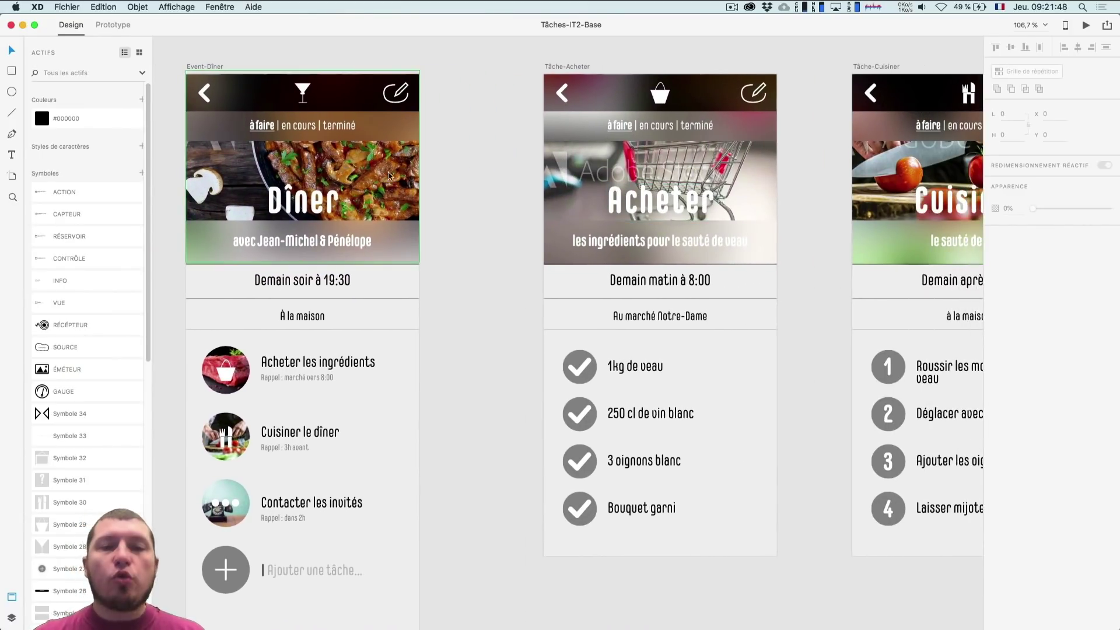
scroll(664, 222, "right", 10)
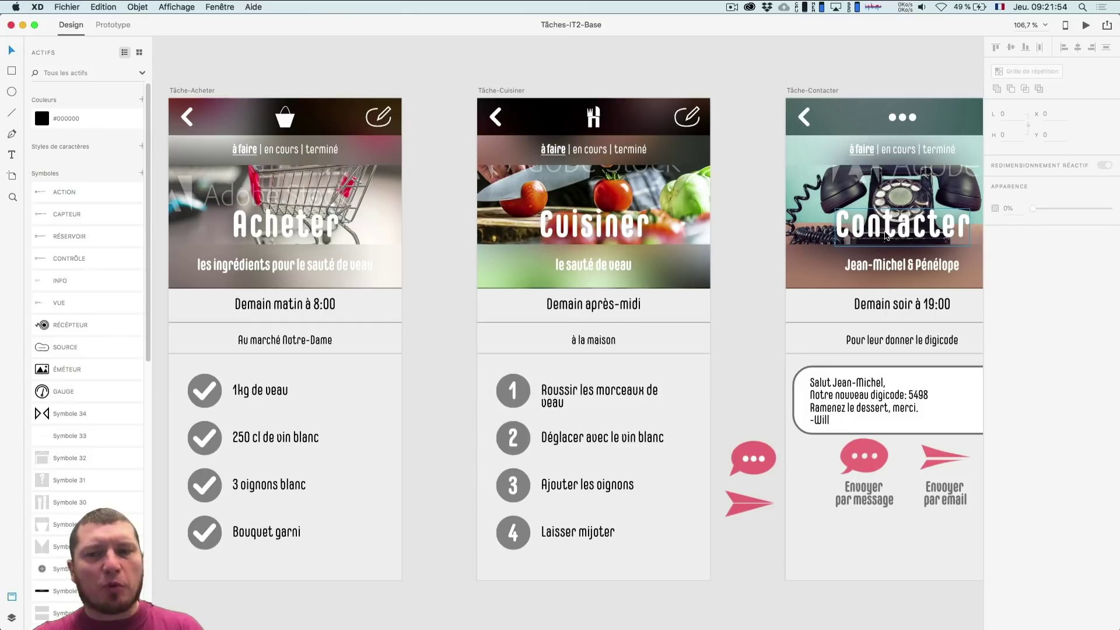
scroll(886, 235, "down", 5)
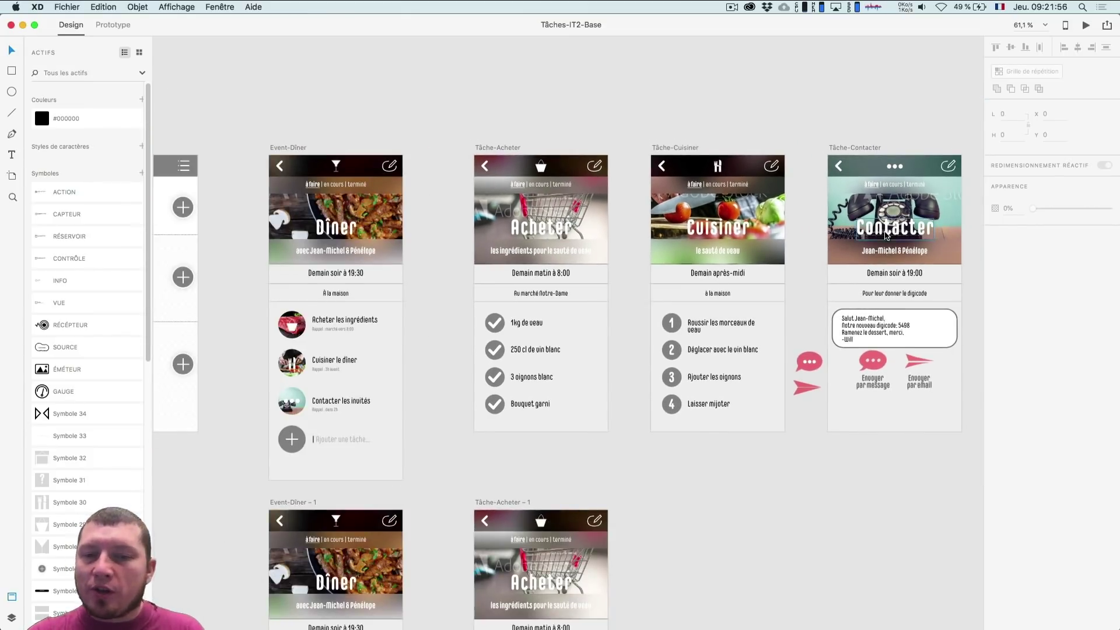
scroll(909, 274, "down", 2)
scroll(909, 274, "right", 2)
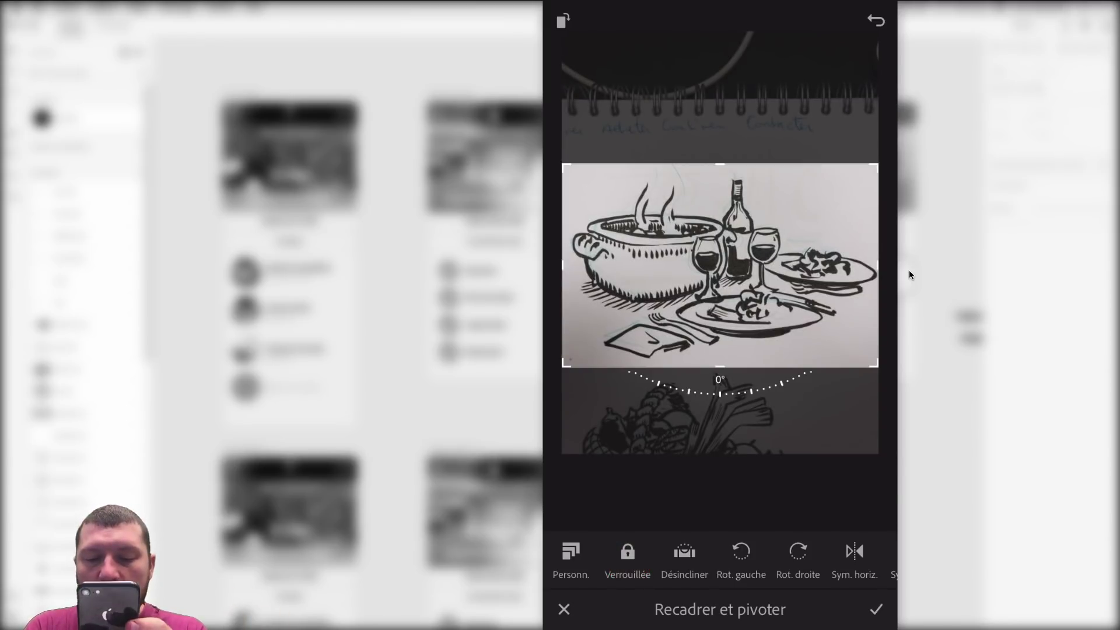
In Lightroom mobile, accept the crop around the dinner drawing, try the Bleu Aquarelle Inactinique profile, and choose Bleu Inactinique.
left_click(752, 603)
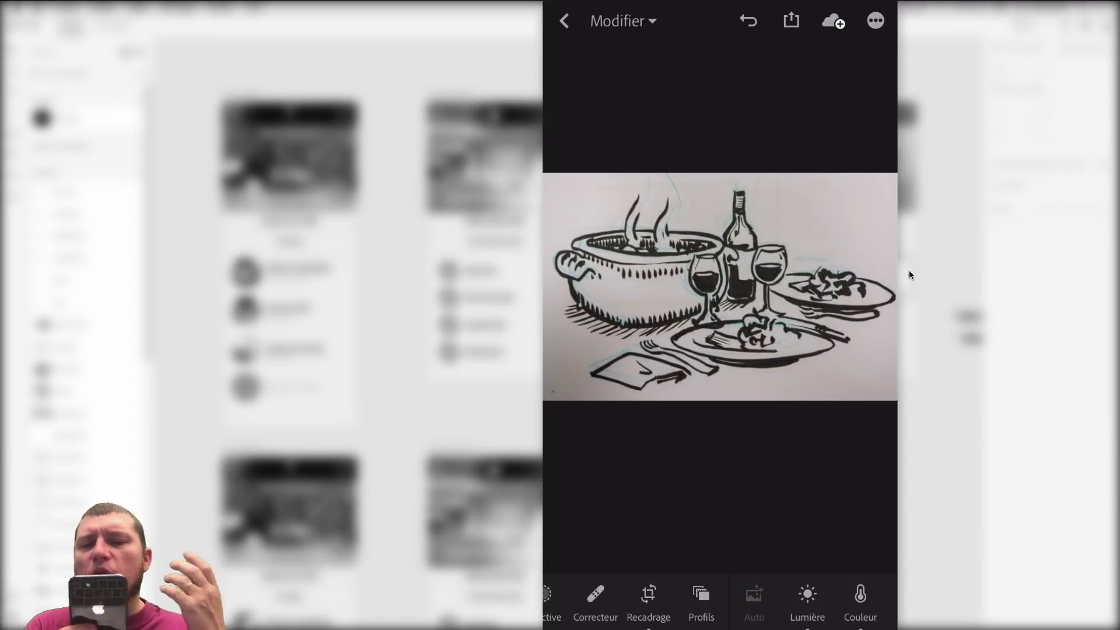
left_click(701, 601)
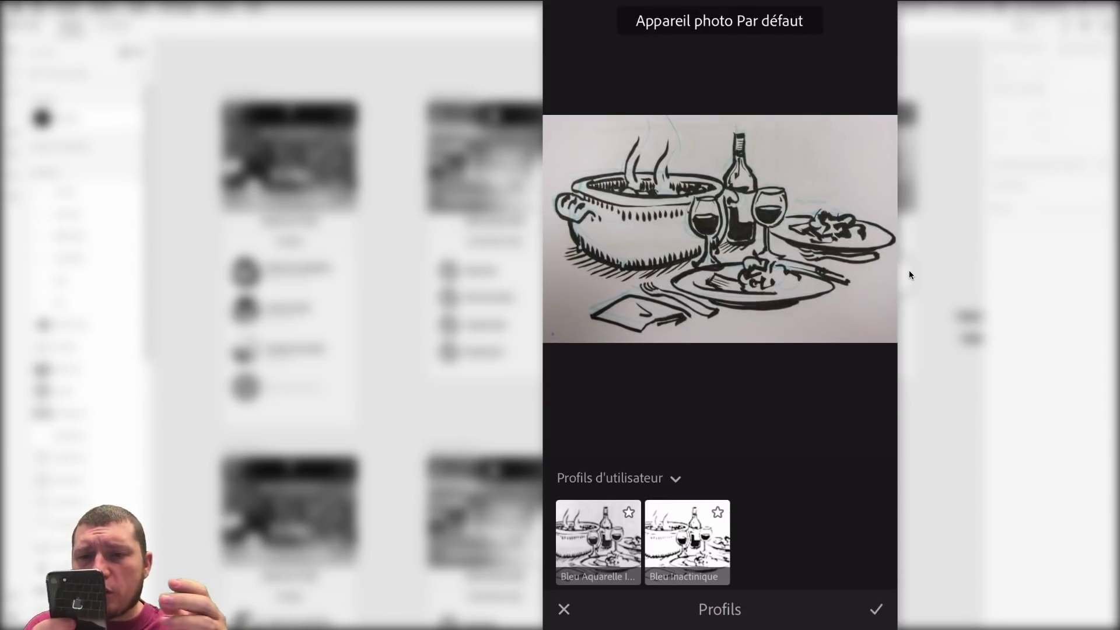
left_click(598, 535)
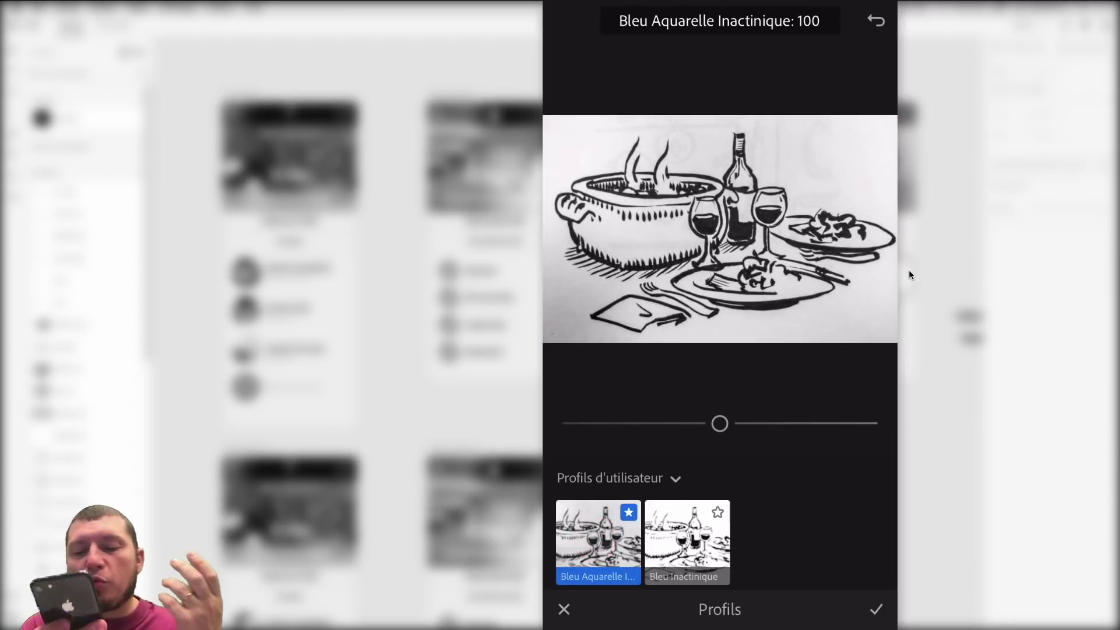
left_click(685, 547)
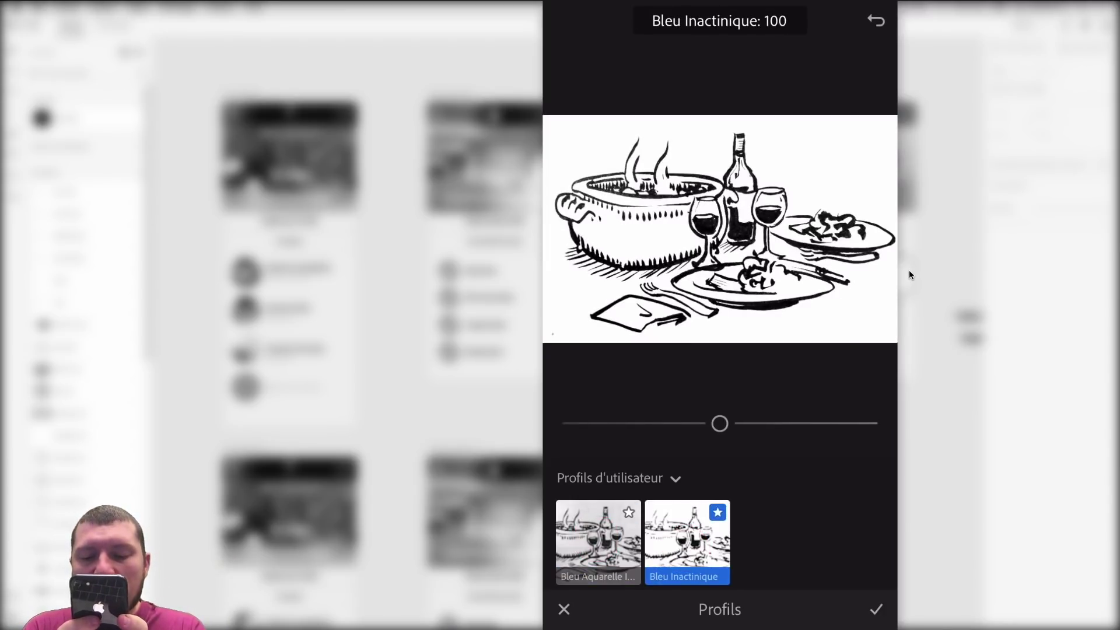
Accept the Bleu Inactinique profile and adjust the dinner drawing's light, with Hautes lumières at +36 and Ombres at -40.
left_click(876, 609)
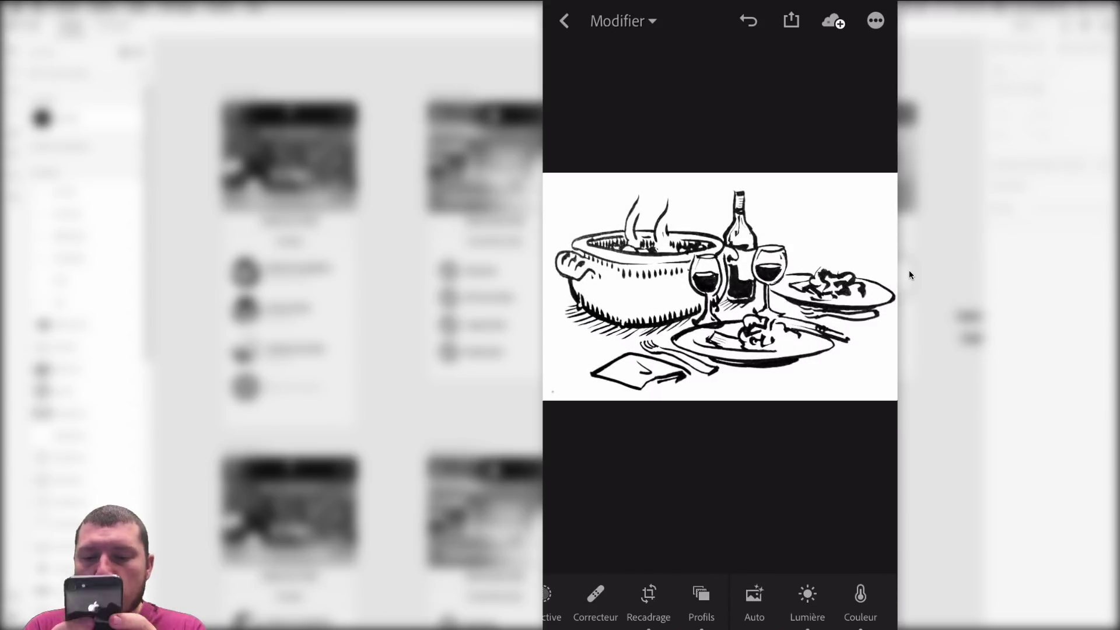
scroll(634, 284, "up", 5)
left_click_drag(713, 286, 622, 307)
left_click(807, 601)
left_click_drag(635, 545, 785, 537)
left_click_drag(595, 472, 595, 408)
left_click_drag(770, 518, 647, 519)
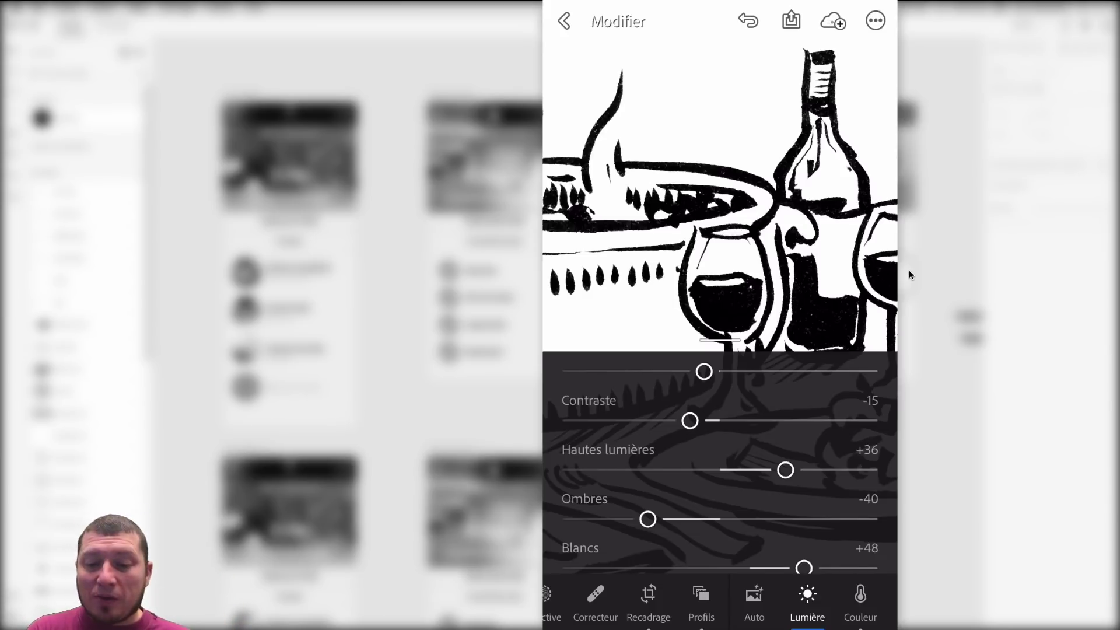
Force the cloud synchronisation of the drawing's edits, switch to Lightroom CC on the desktop and display the dinner drawing's edit settings.
left_click(833, 21)
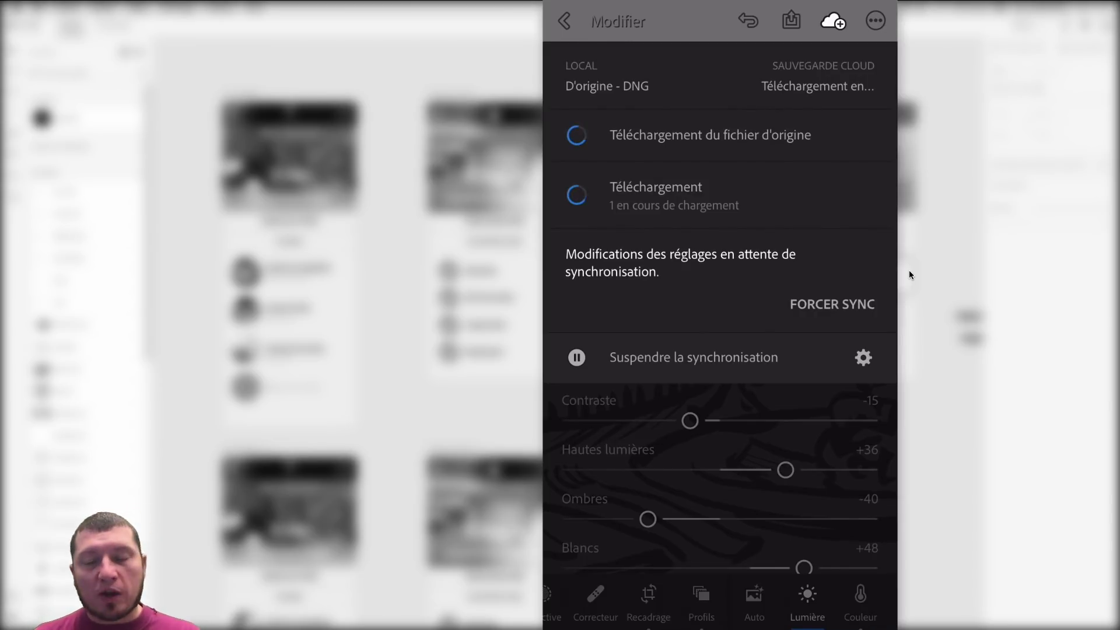
left_click(811, 300)
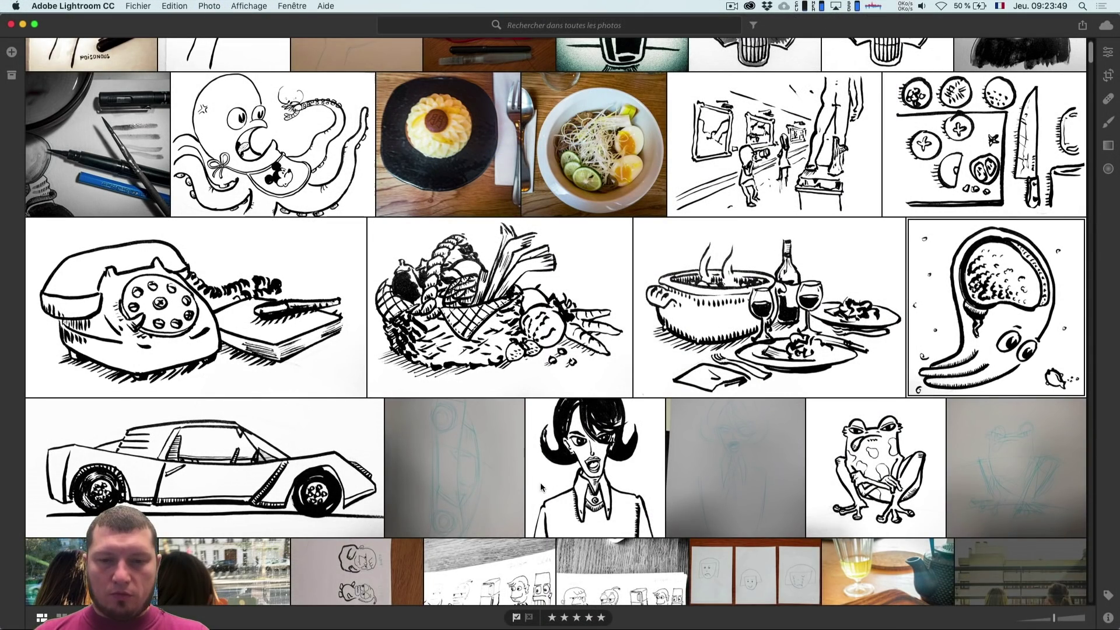
mouse_move(539, 627)
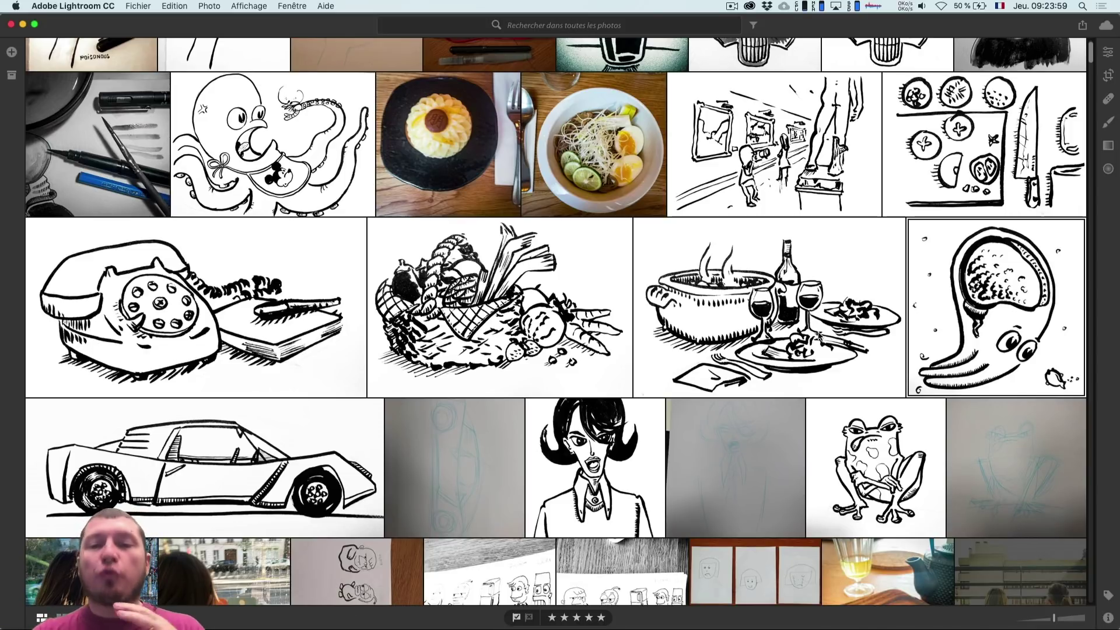
left_click(775, 319)
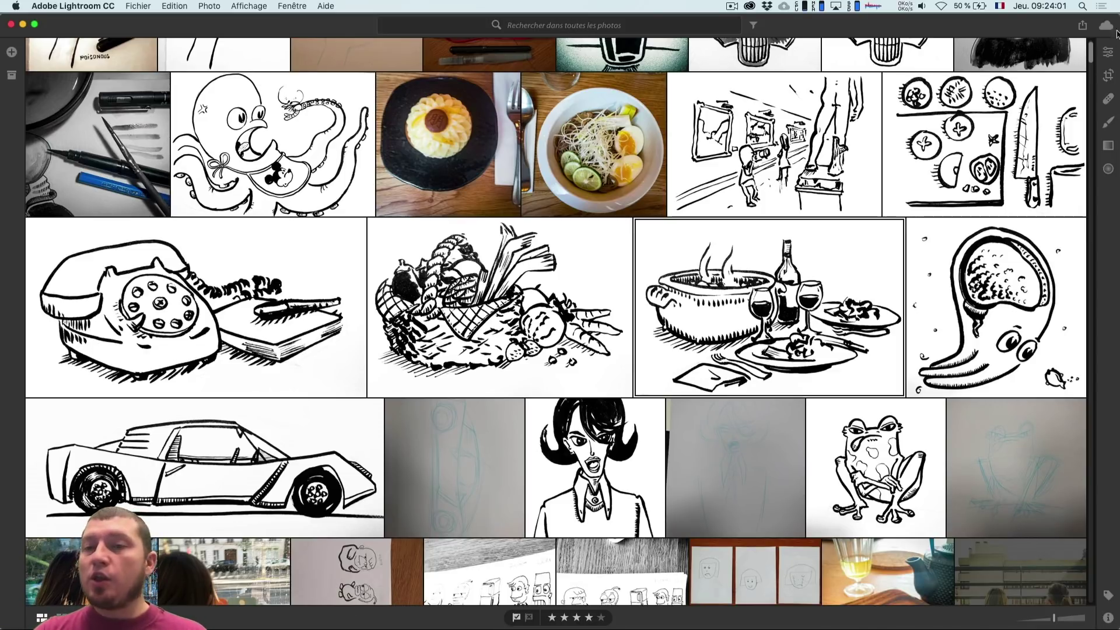
left_click(1106, 51)
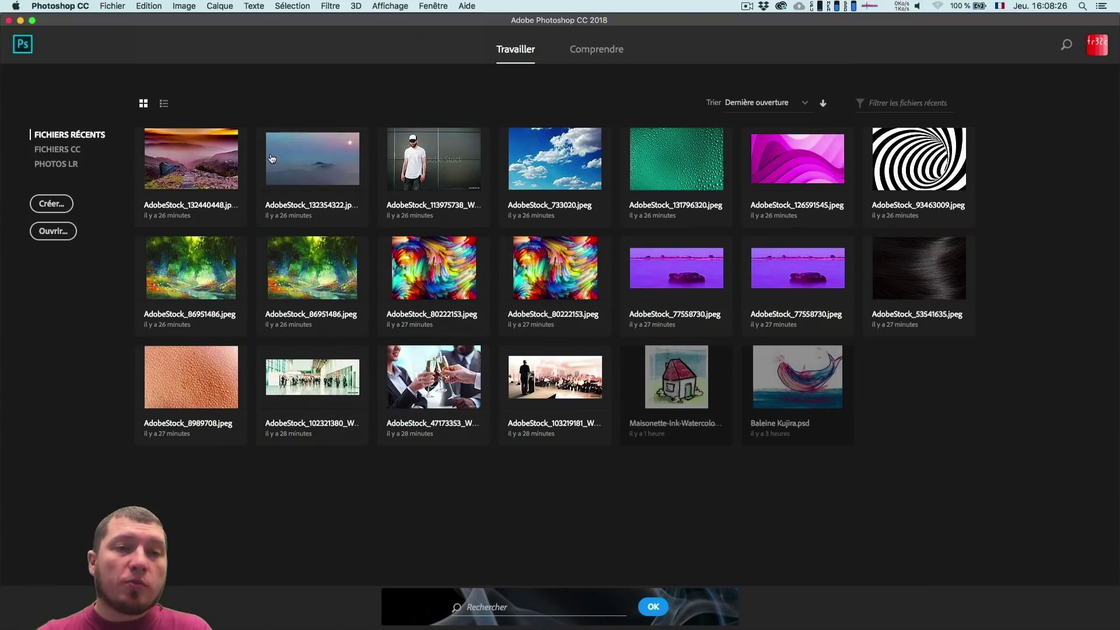
In Photoshop, refresh the Lightroom photos and import the dinner drawing.
left_click(65, 168)
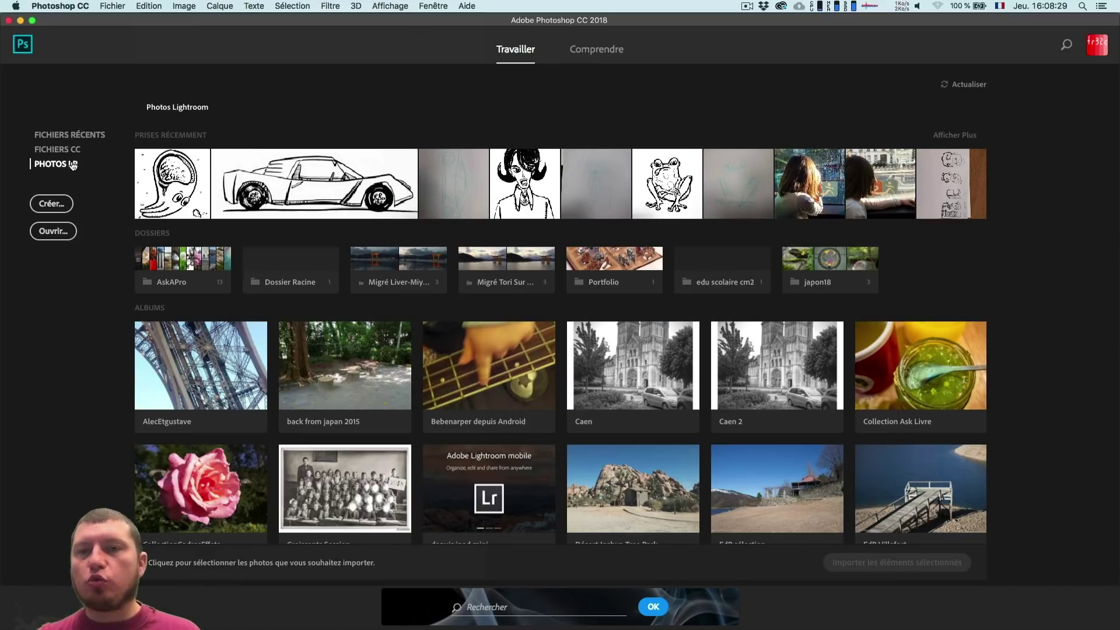
left_click(974, 86)
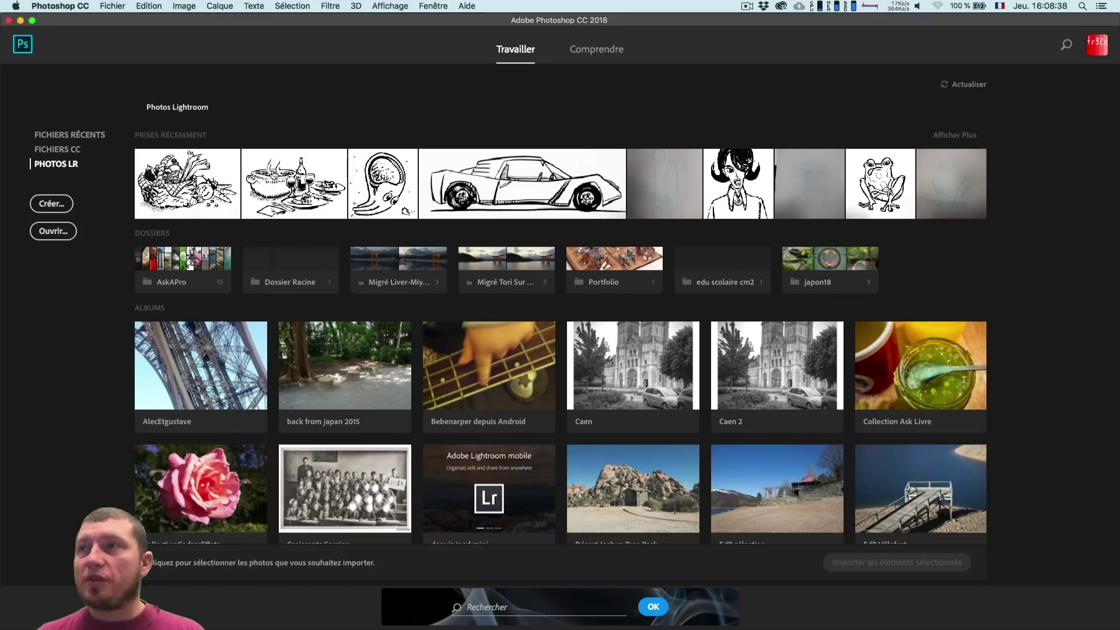
left_click(247, 179)
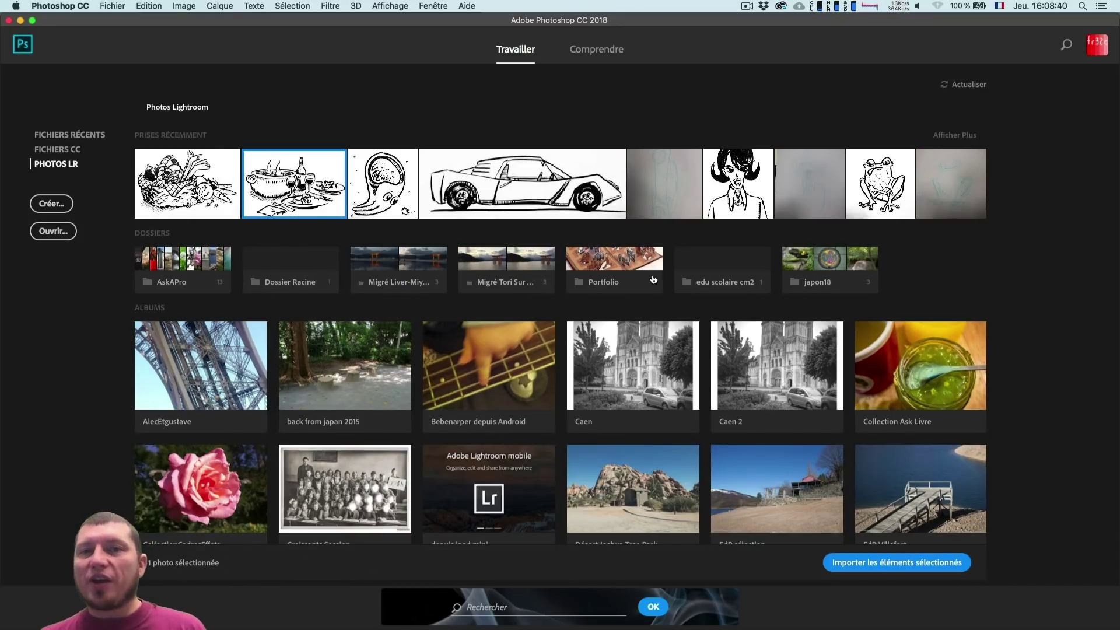
left_click(228, 180)
left_click(897, 562)
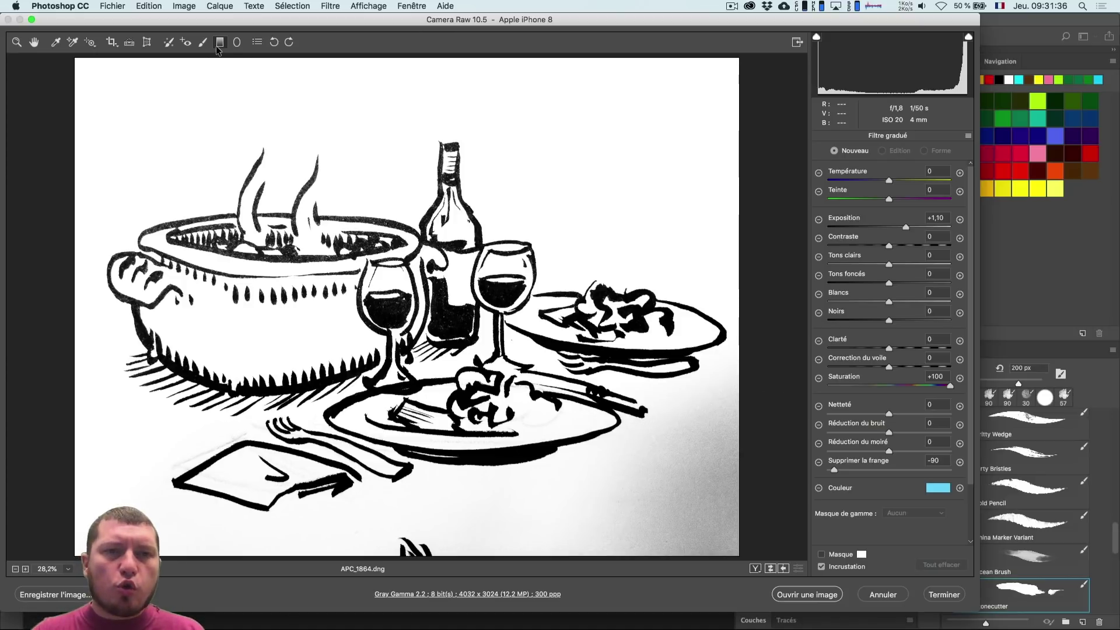
Apply a graduated filter with Exposition +1,10 from the drawing's lower-right corner to the front plate, and set its Tons foncés to -4.
left_click_drag(737, 527, 585, 426)
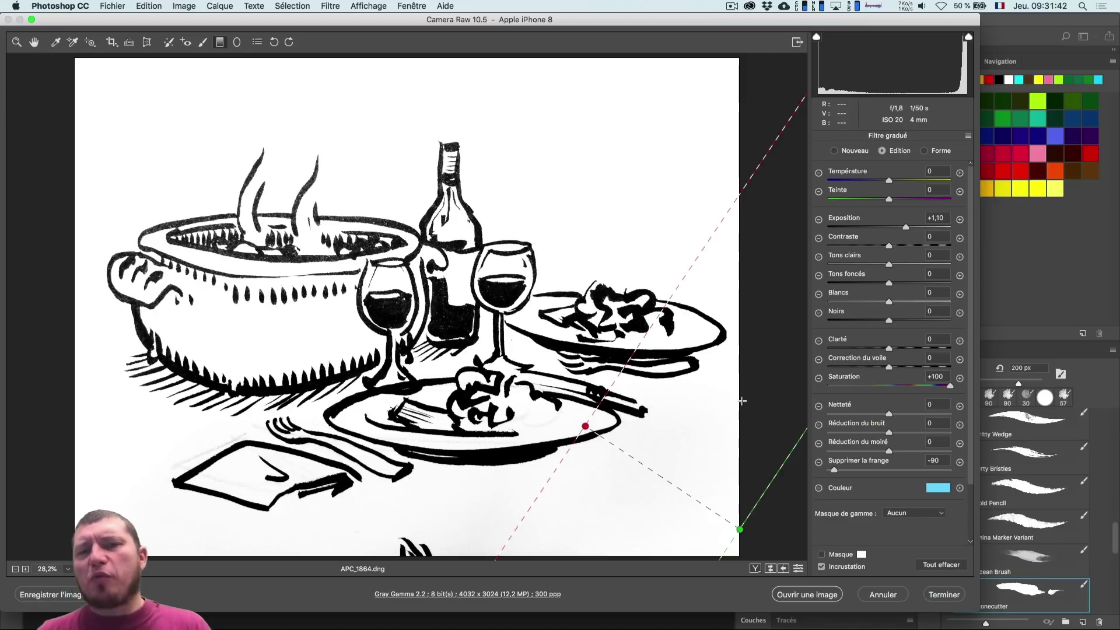
left_click_drag(890, 282, 887, 283)
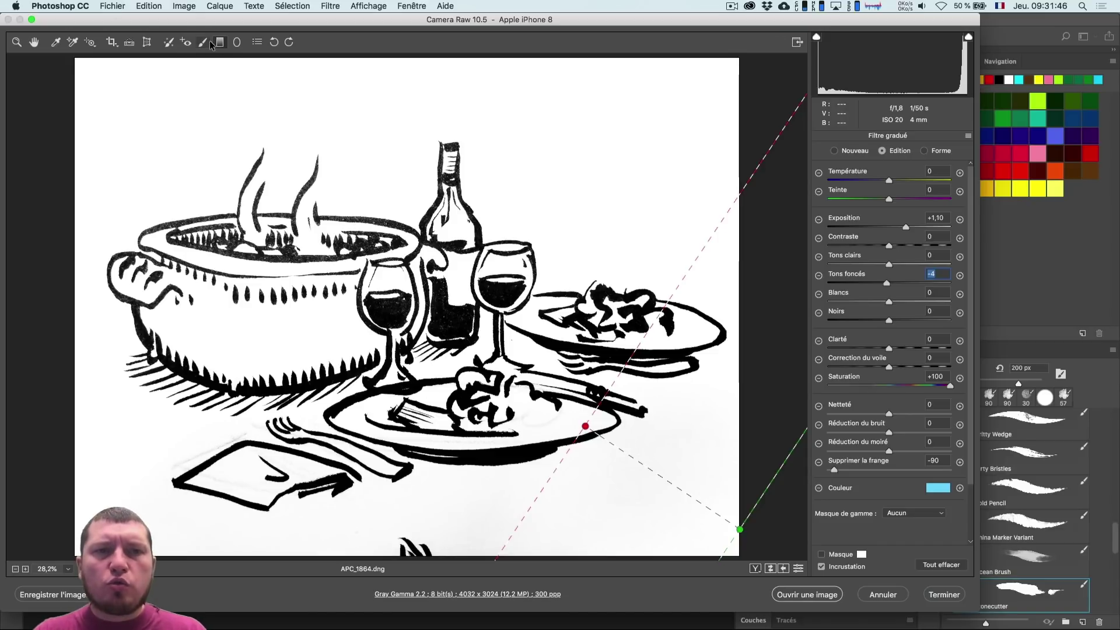
Set the basic Tons foncés to -38 and Tons clairs to +33, and open the developed image in Photoshop.
left_click(34, 42)
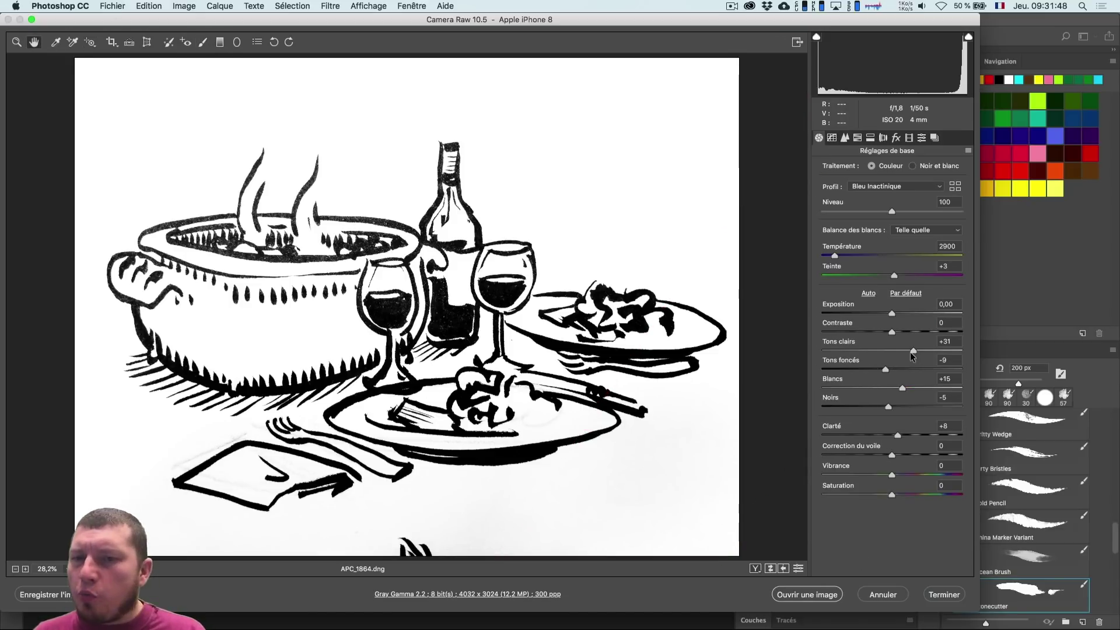
left_click_drag(885, 372, 865, 371)
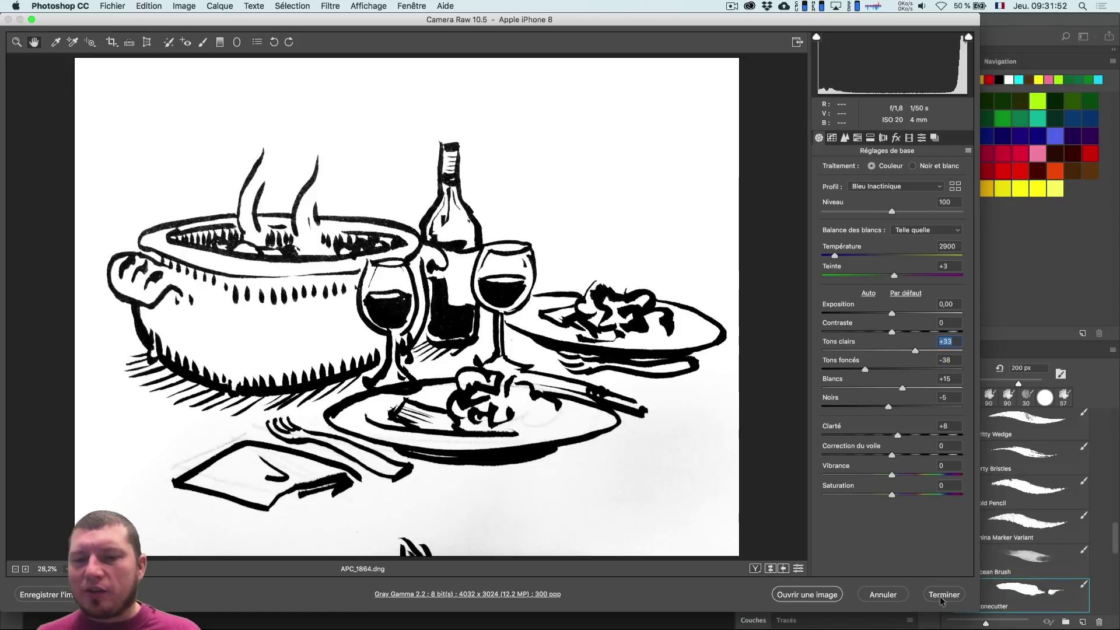
left_click(810, 594)
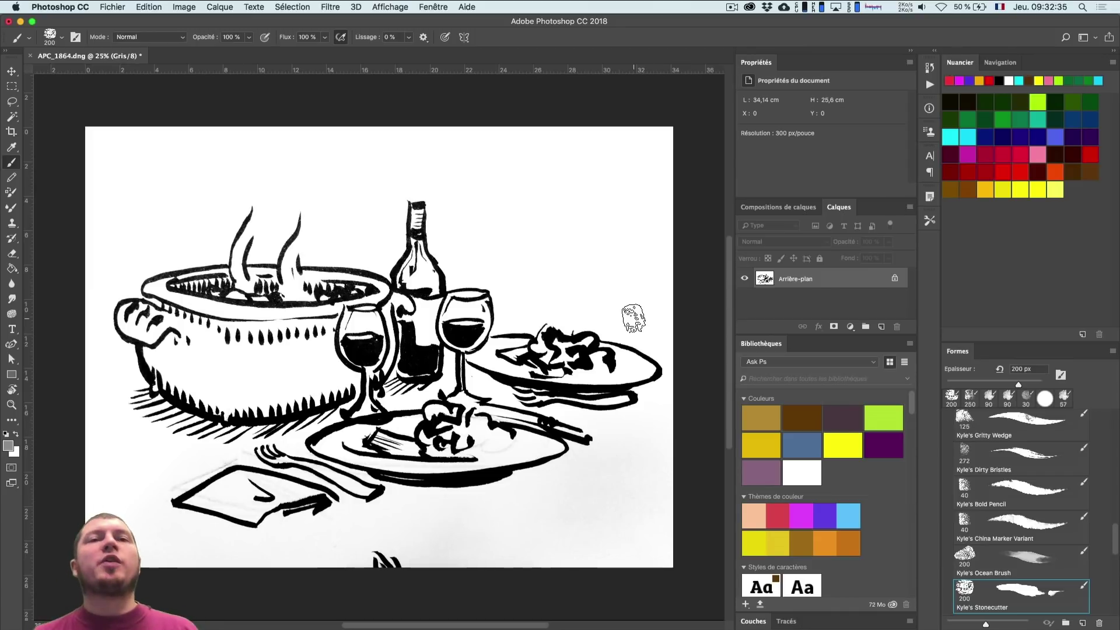
Display the Tâches App library, try the Kyle's Gritty Wedge brush and go back to Kyle's Stonecutter.
left_click(806, 368)
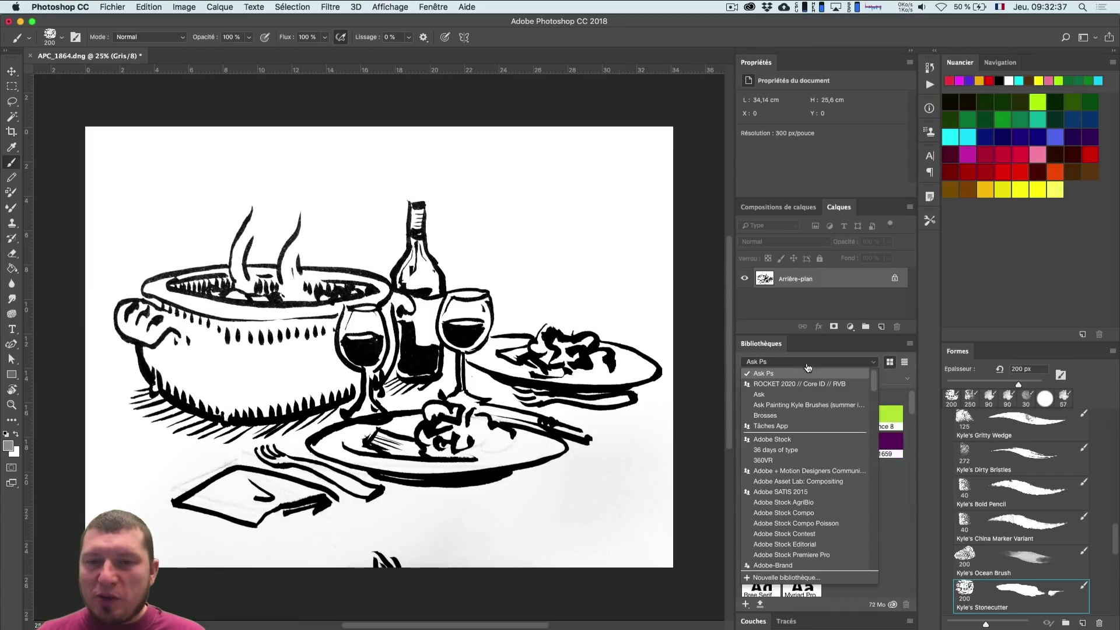
left_click(785, 428)
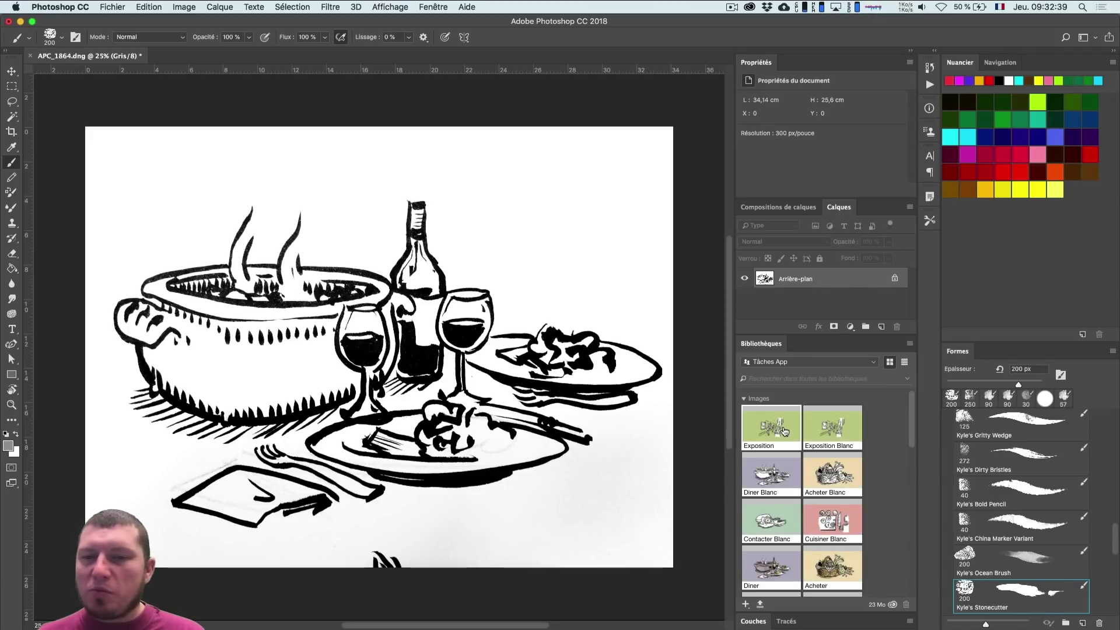
left_click(985, 425)
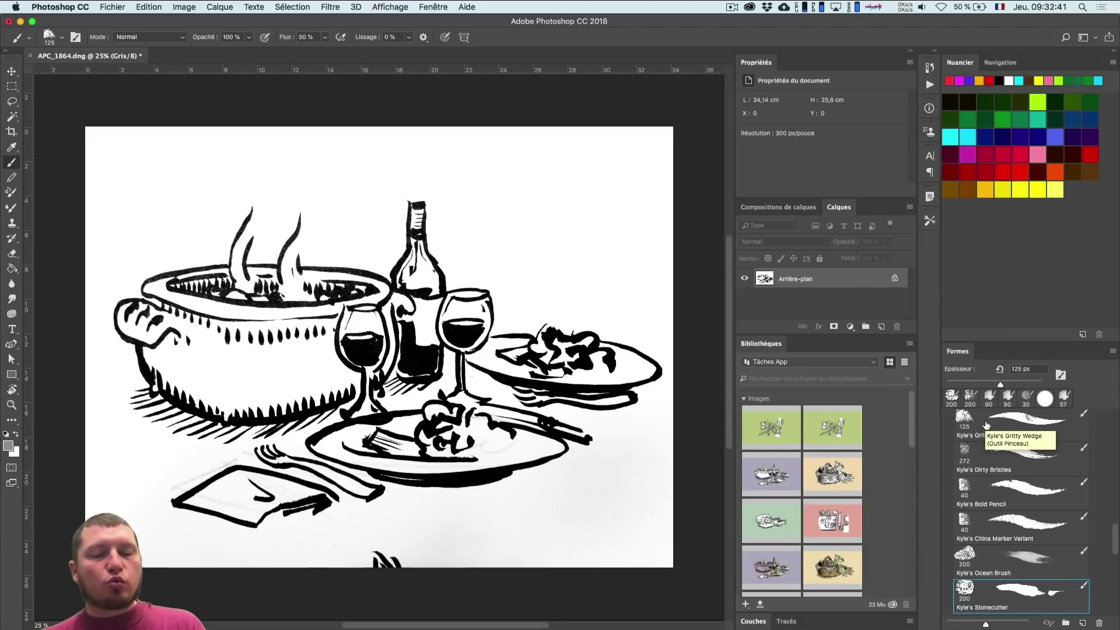
left_click(992, 592)
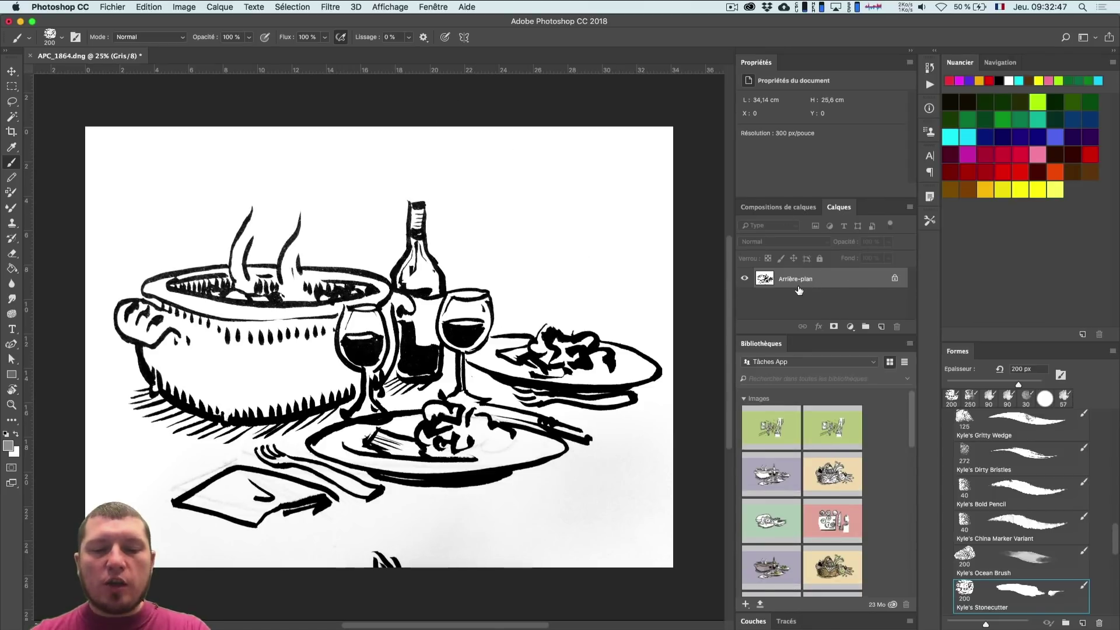
Crop outward on both sides of the drawing, widening the canvas to about 53,24 cm.
key("super+minus")
key("c")
left_click_drag(574, 347, 679, 349)
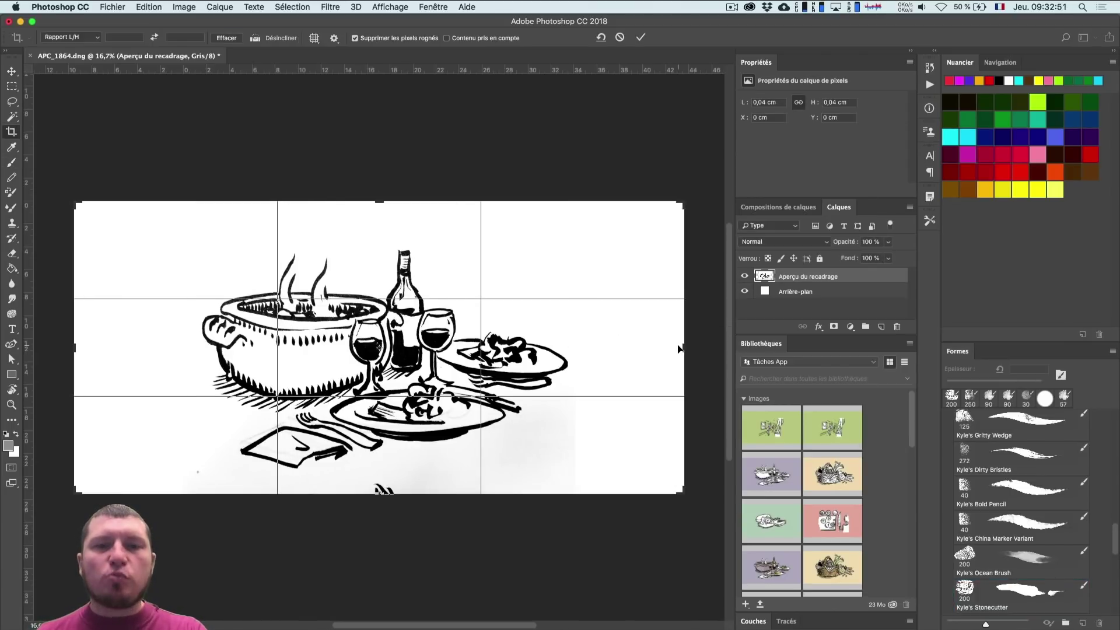
key("Return")
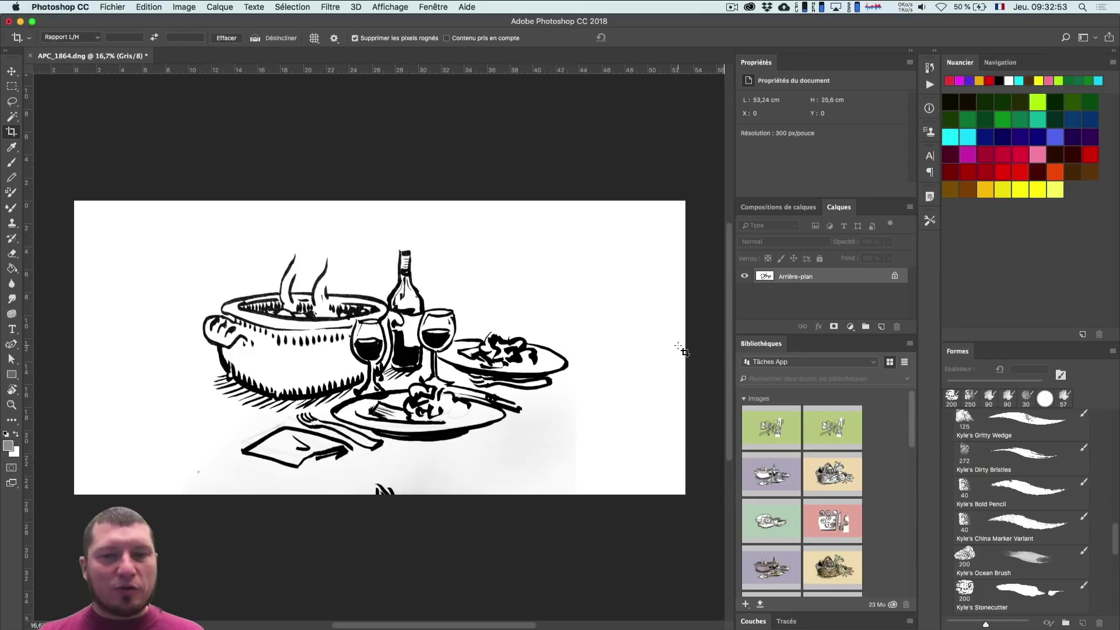
Add the Arrière-plan layer to the Tâches App library and name the new element Diner2.
left_click_drag(814, 278, 863, 443)
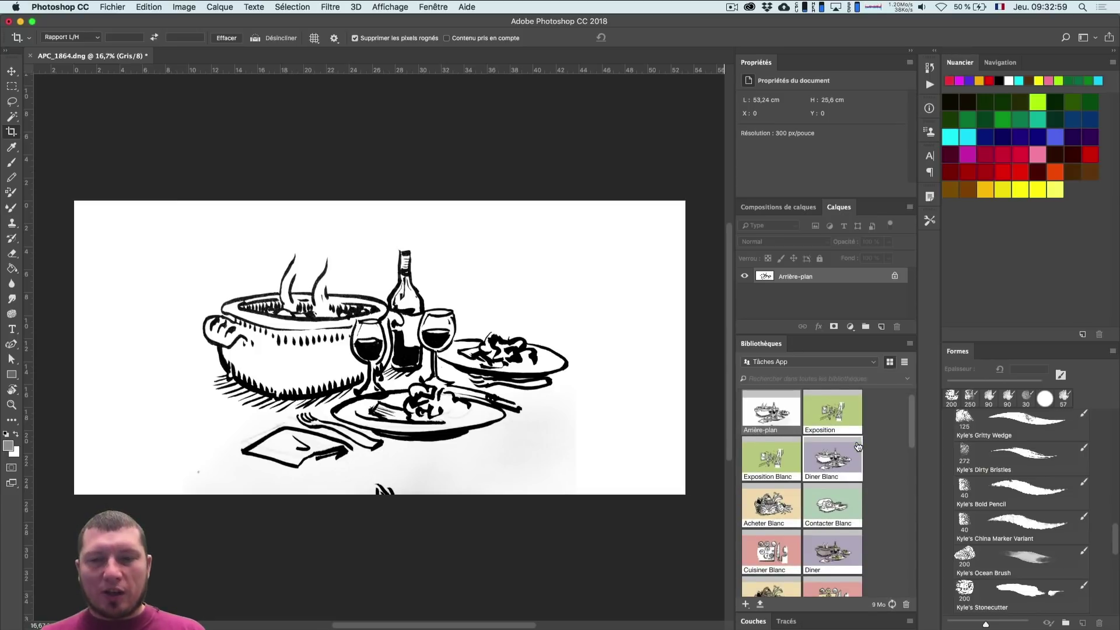
double_click(773, 431)
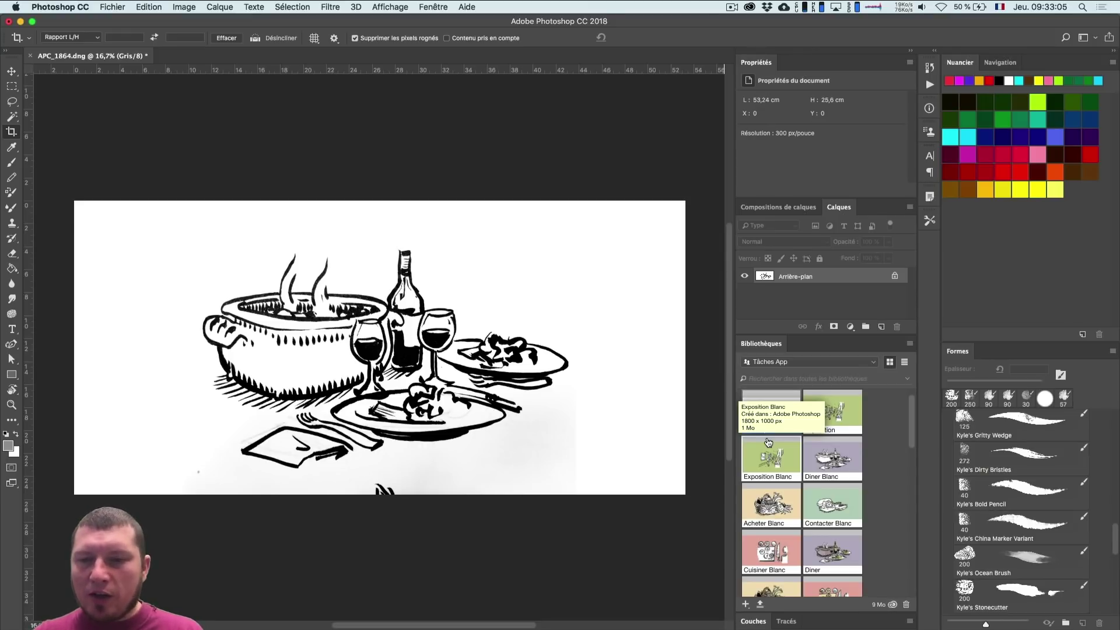
type("Din")
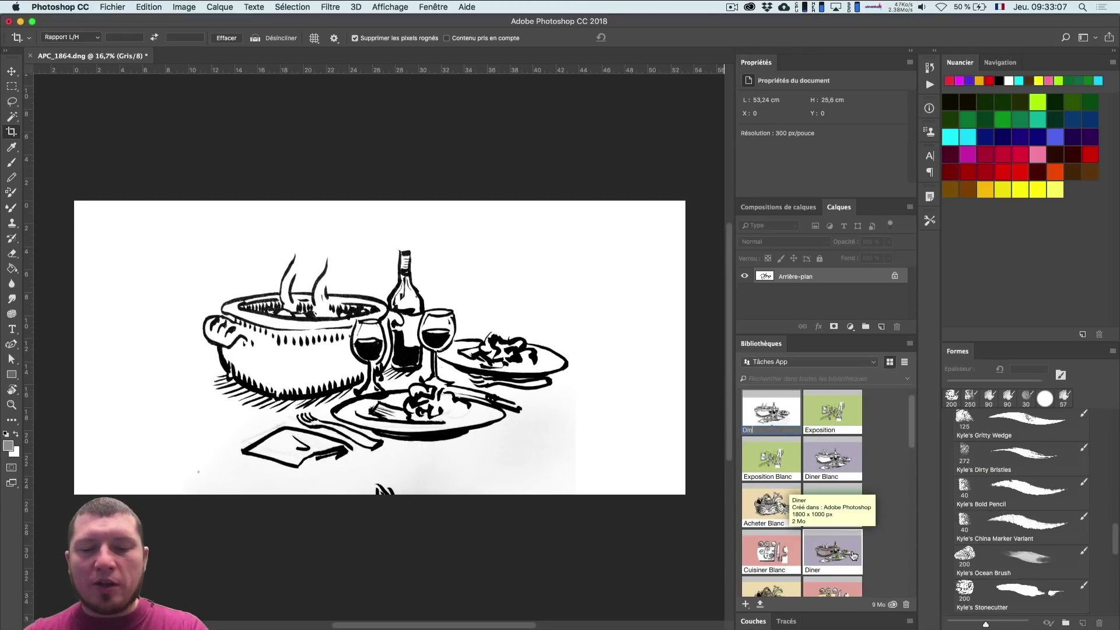
type("er2")
key("Return")
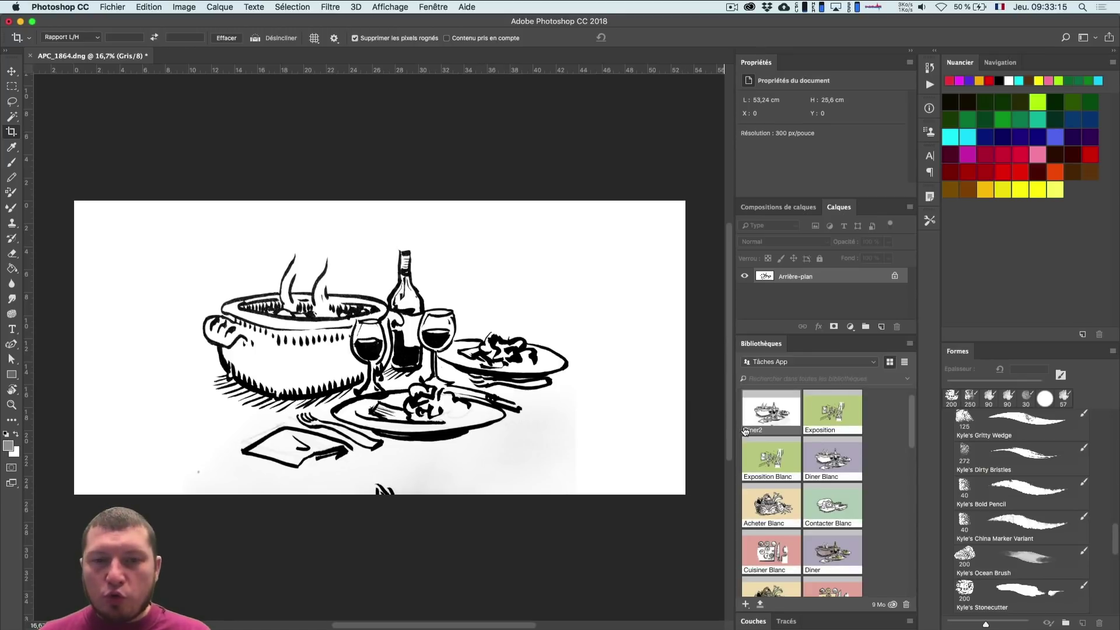
Open the Diner2 library image, fill the white background of its Arrière-plan layer using a dark green swatch, and save it.
double_click(781, 414)
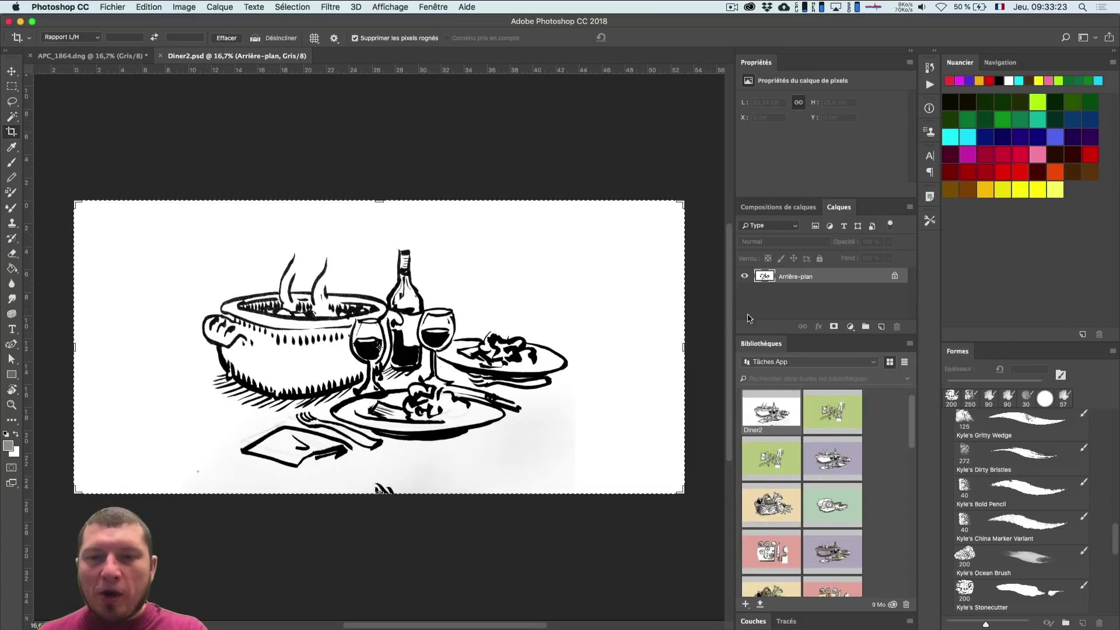
left_click(781, 306)
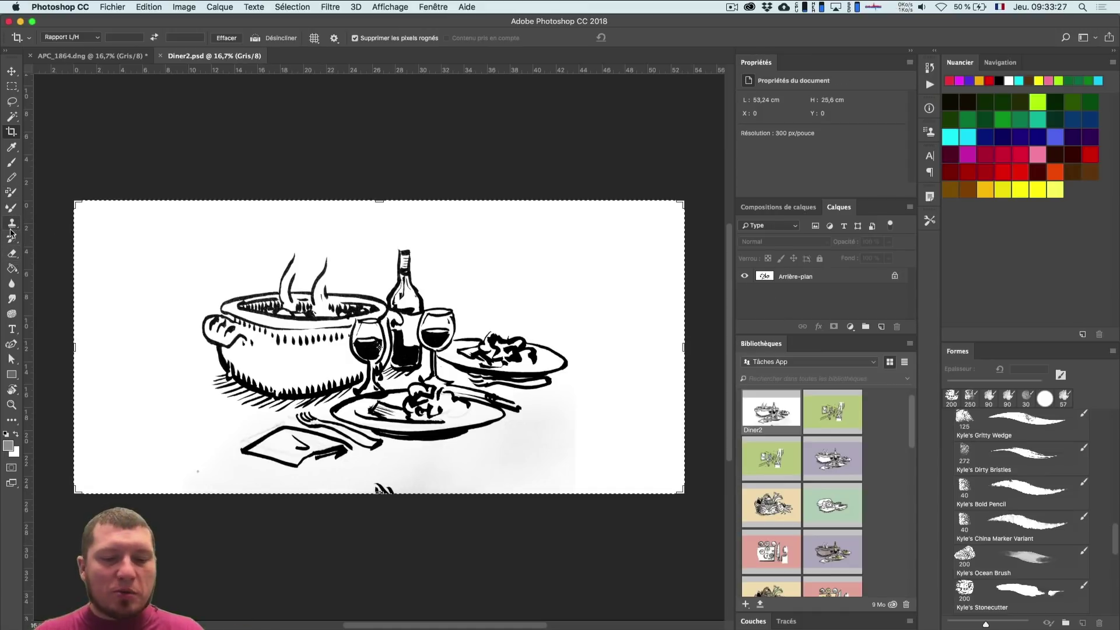
key("g")
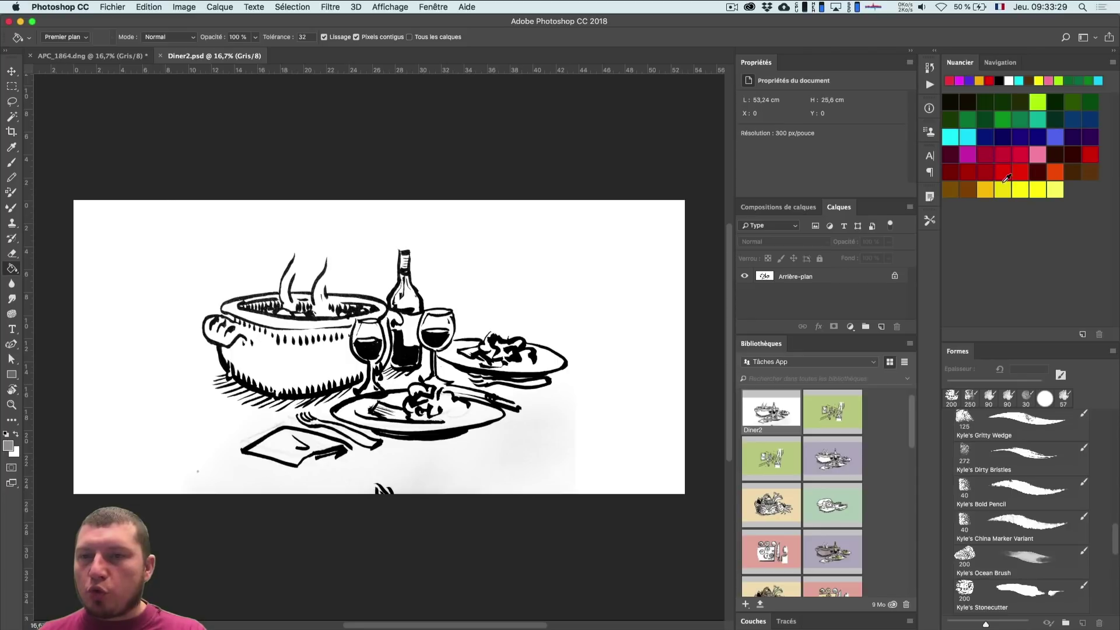
left_click(1002, 116)
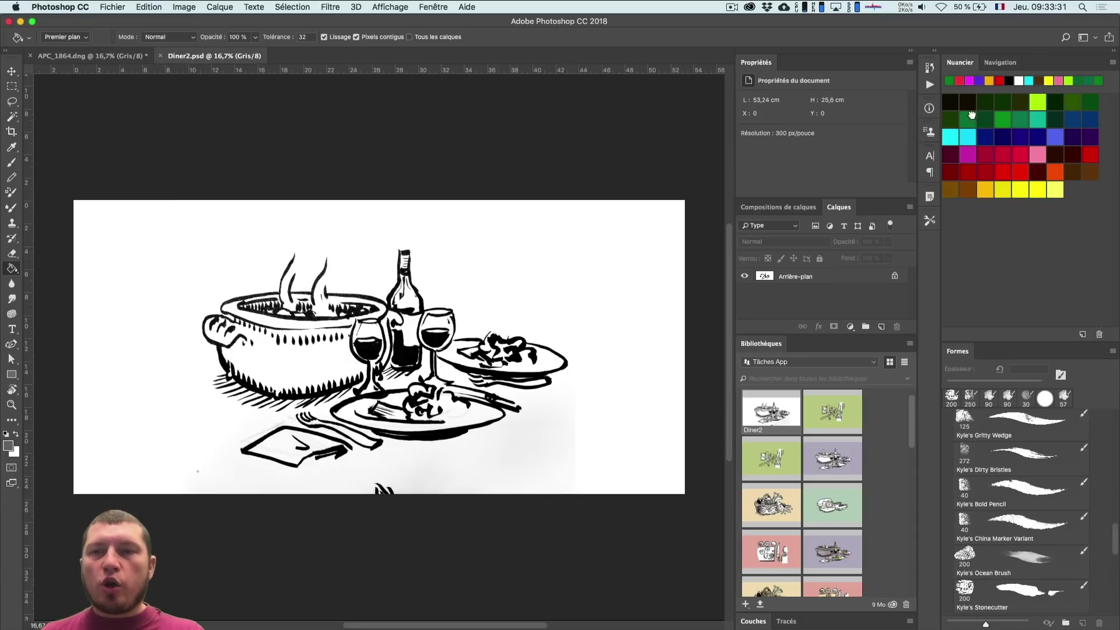
left_click(969, 120)
left_click(509, 245)
left_click(671, 217)
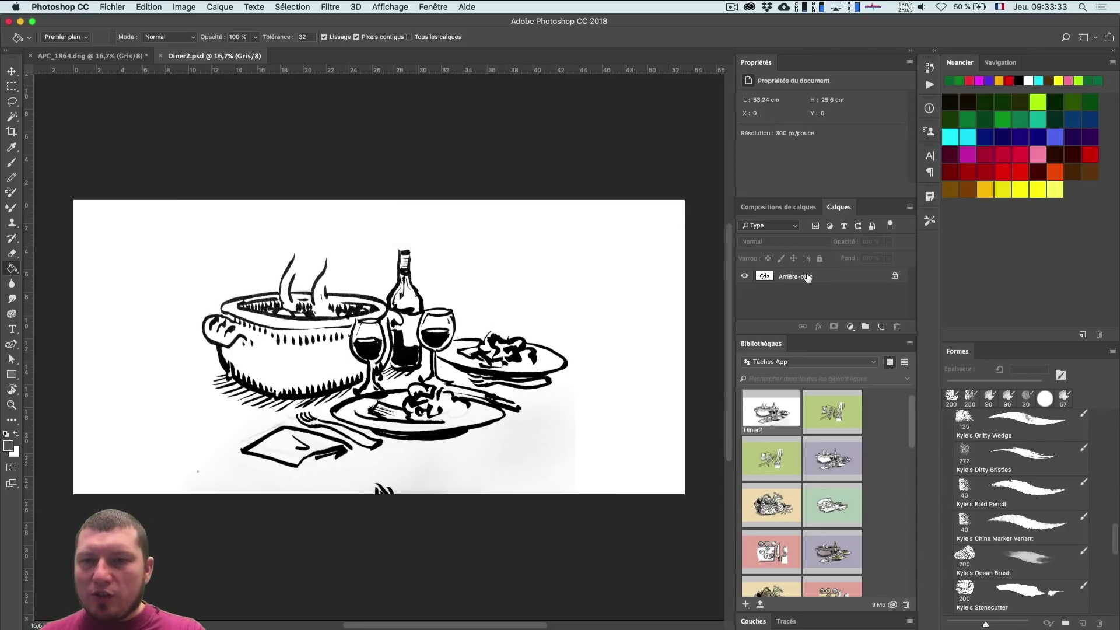
left_click(805, 277)
left_click(565, 243)
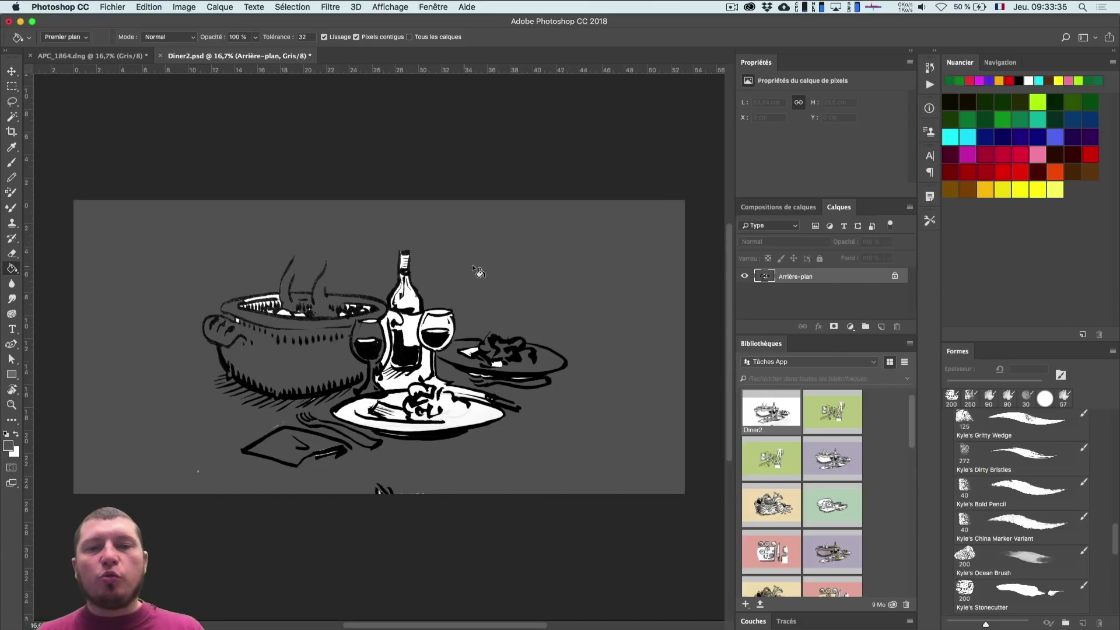
key("super+s")
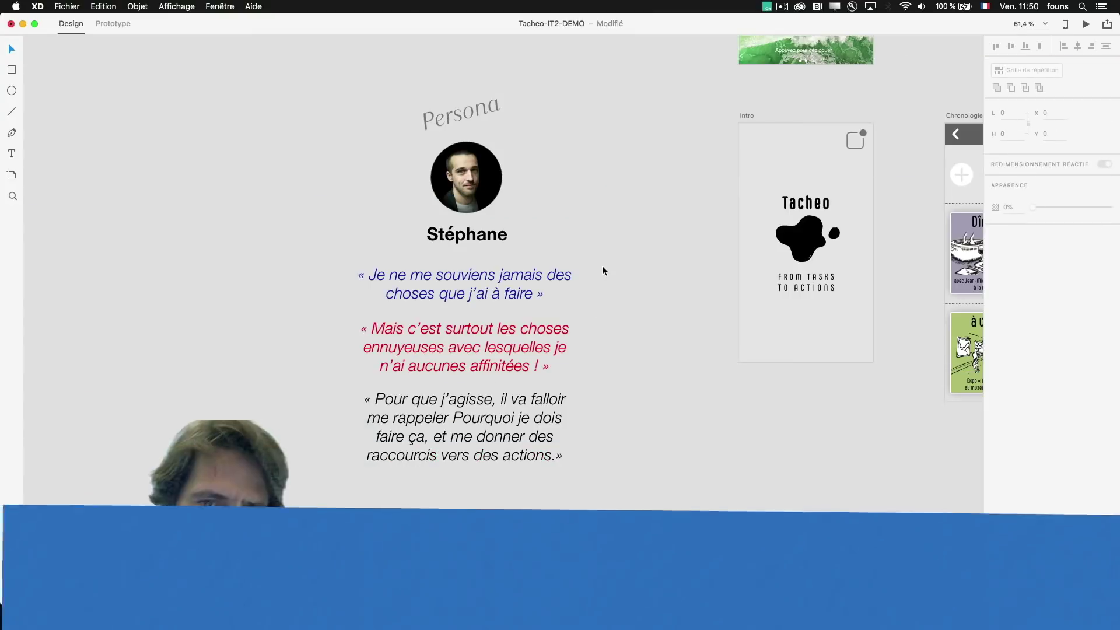
In the XD document Tacheo-IT2-DEMO, underline "me donner des raccourcis vers des actions" in the persona's third quote.
left_click(494, 286)
double_click(503, 294)
double_click(494, 346)
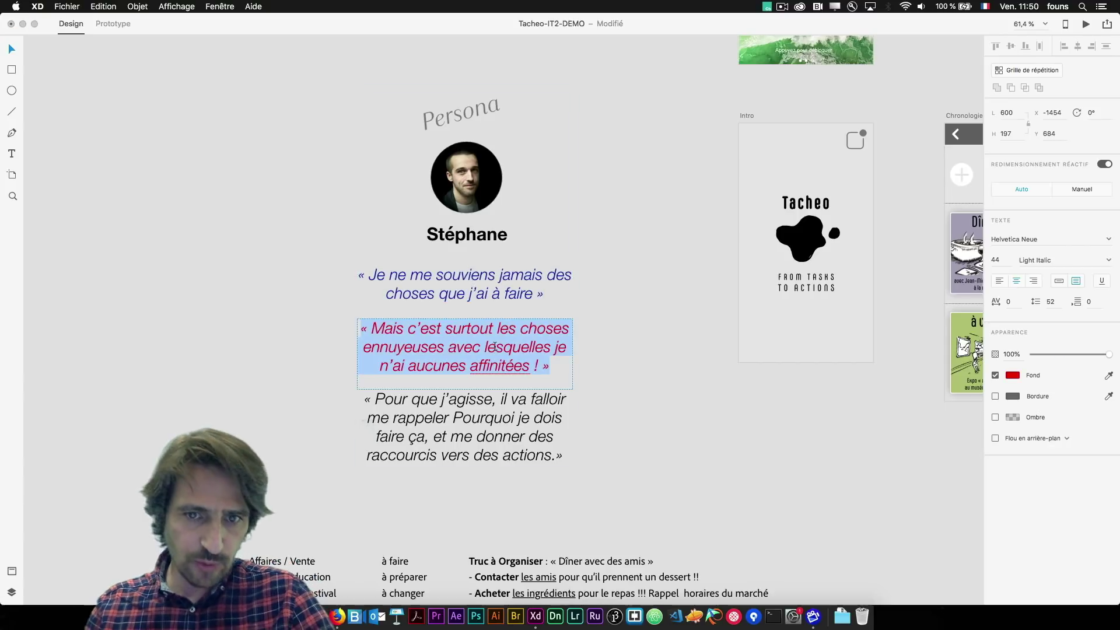
double_click(492, 422)
left_click_drag(552, 455, 451, 437)
scroll(642, 404, "down", 3)
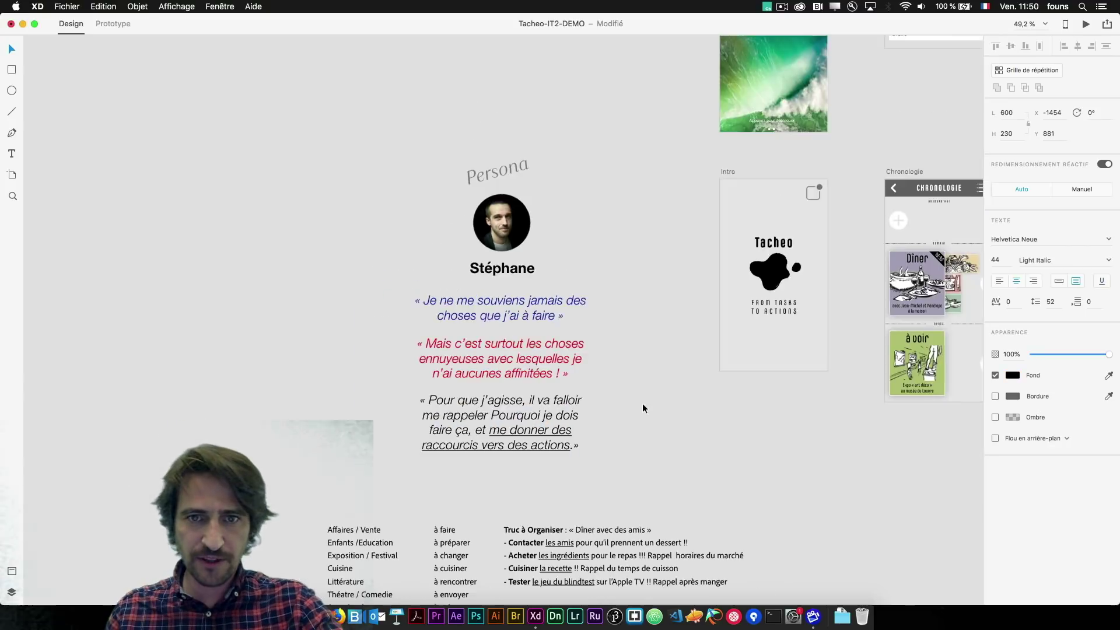
Examine the Locked Screen - Notification artboard, including its time and date text.
scroll(642, 403, "up", 3)
scroll(642, 403, "right", 3)
left_click(590, 142)
scroll(589, 141, "right", 3)
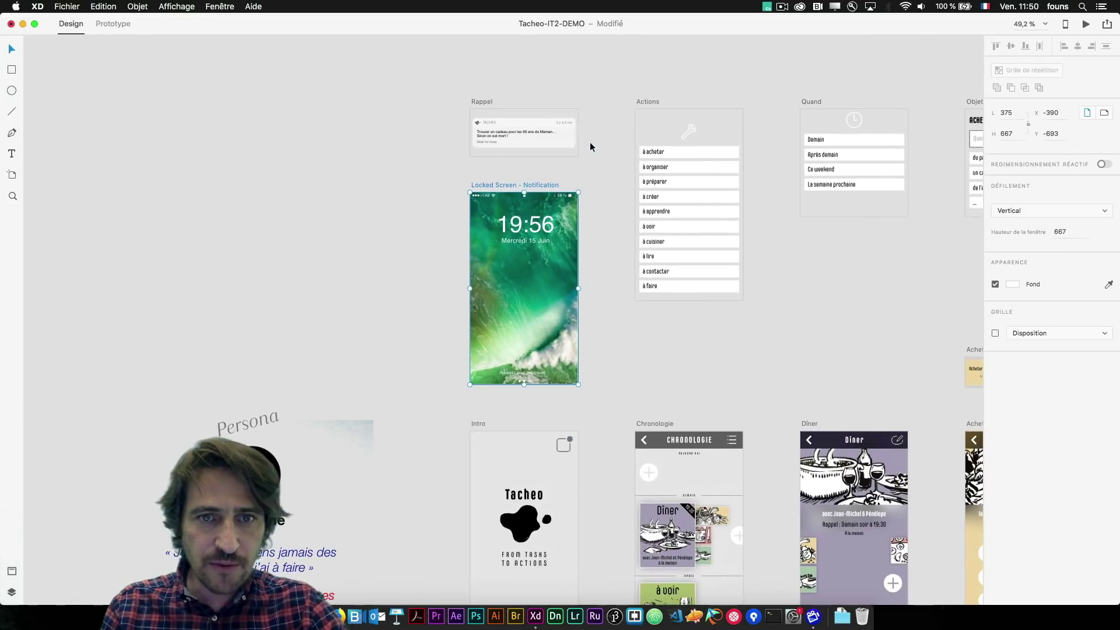
scroll(589, 142, "up", 5)
scroll(590, 145, "down", 3)
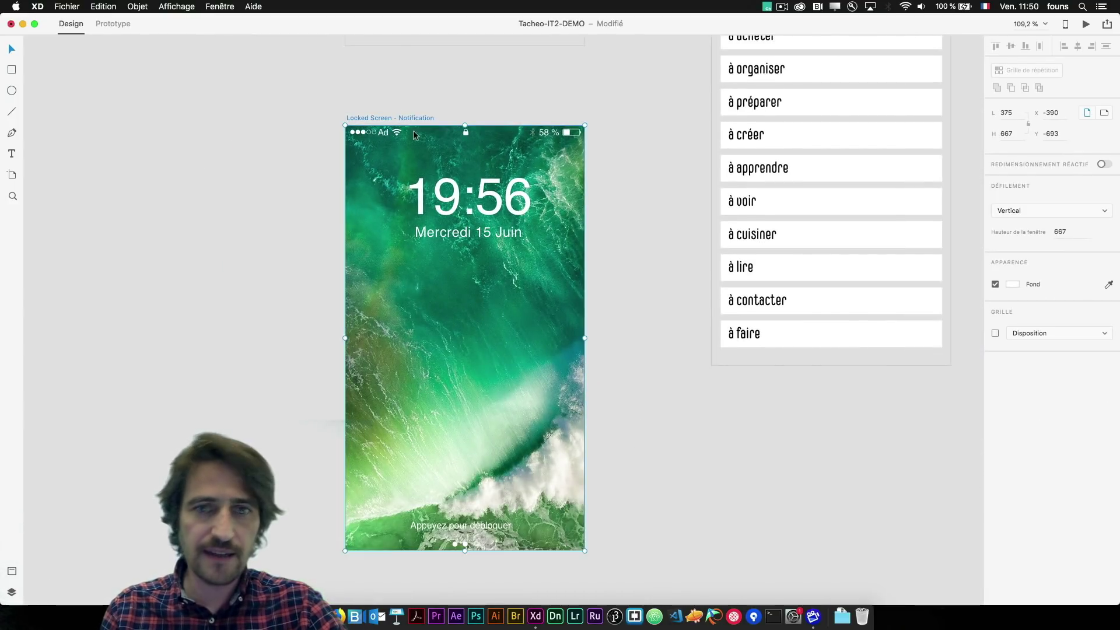
left_click(457, 193)
left_click(453, 233)
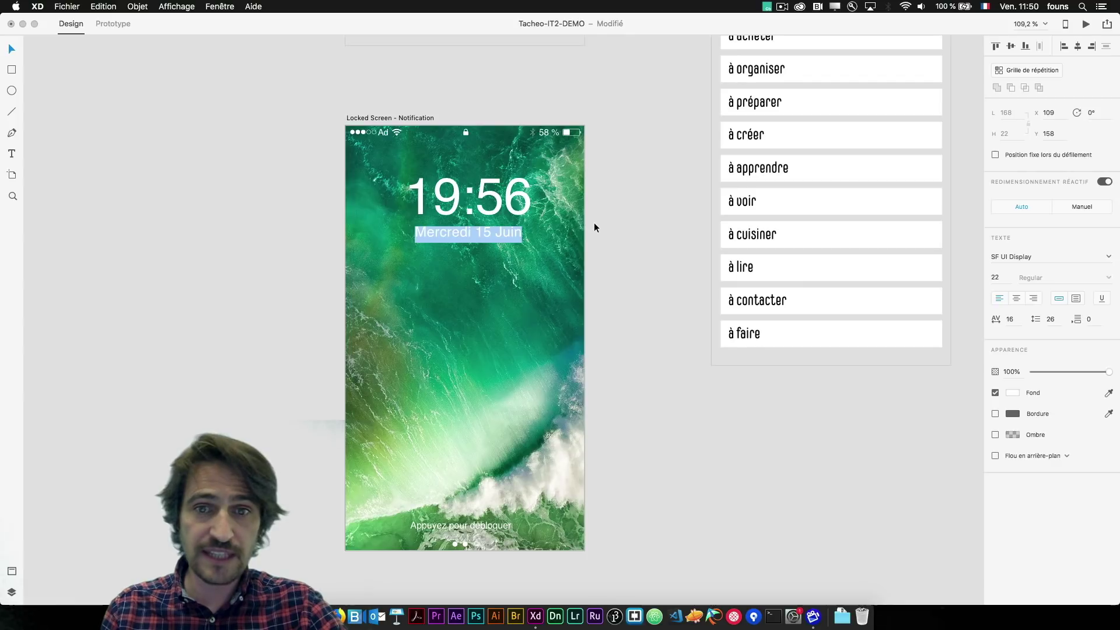
scroll(594, 226, "right", 2)
scroll(595, 226, "down", 1)
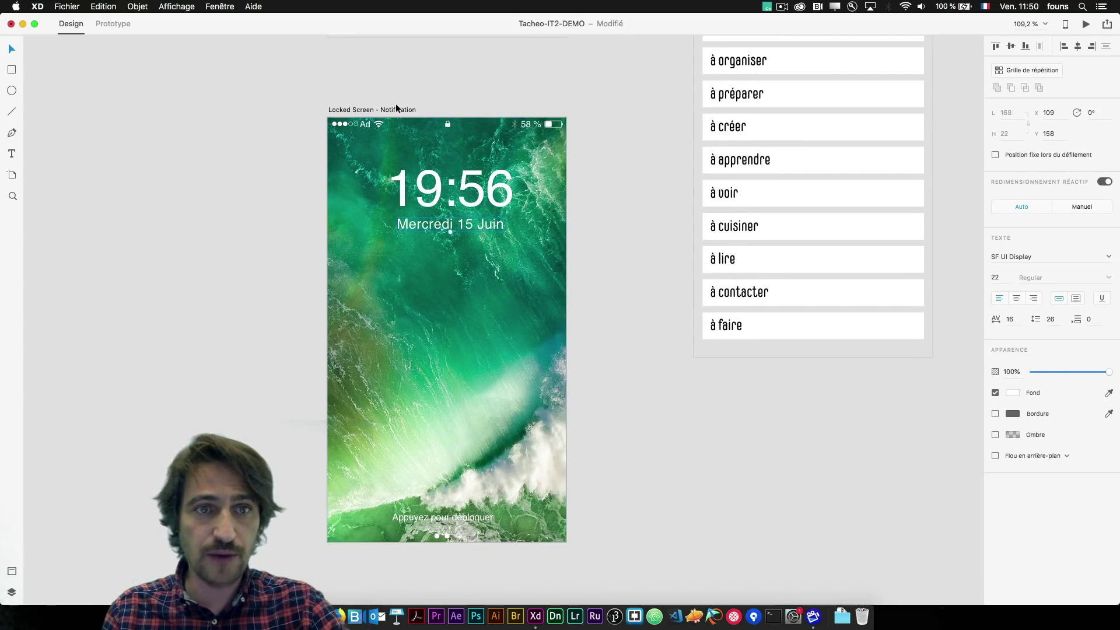
In Prototype mode, link the Locked Screen - Notification artboard to the Rappel artboard as an overlay (Incrustation).
left_click(394, 111)
left_click(114, 24)
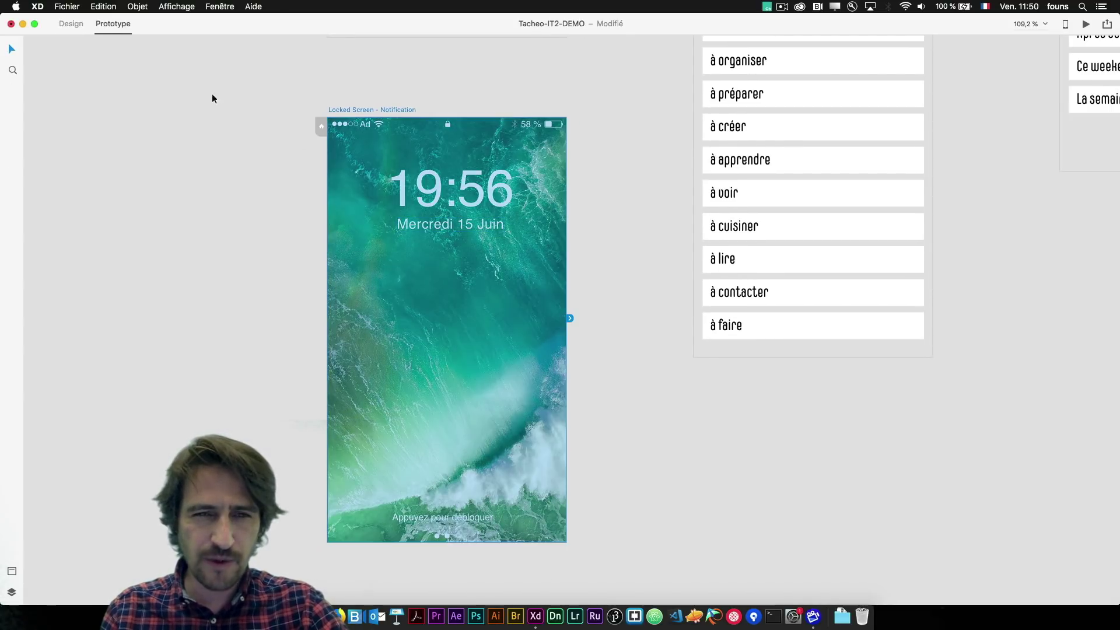
scroll(459, 172, "right", 2)
scroll(458, 173, "down", 3)
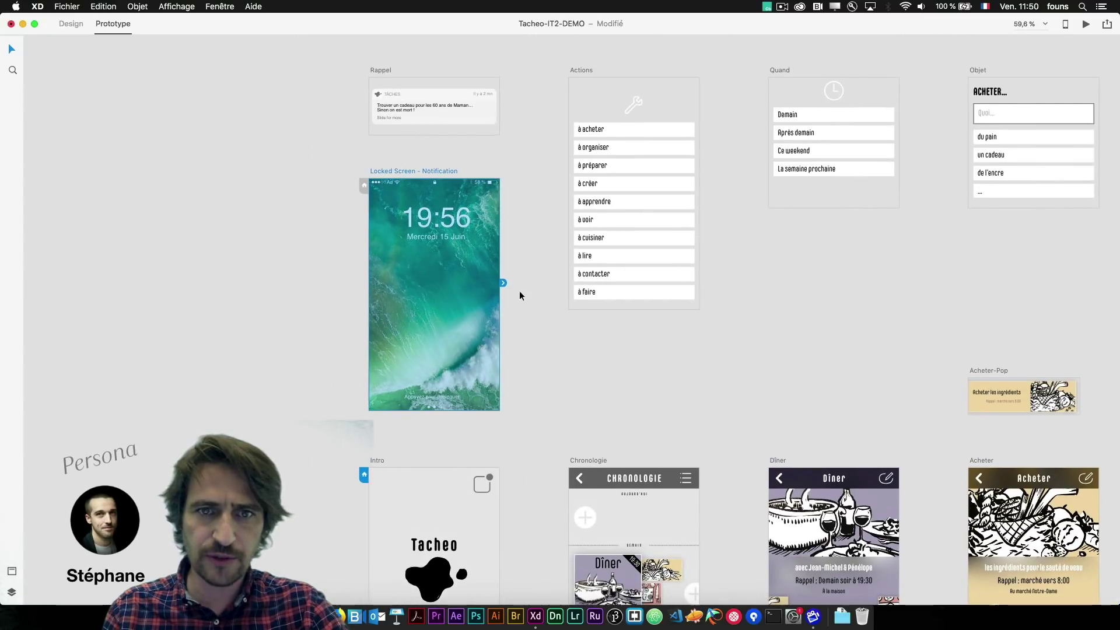
left_click_drag(503, 282, 525, 148)
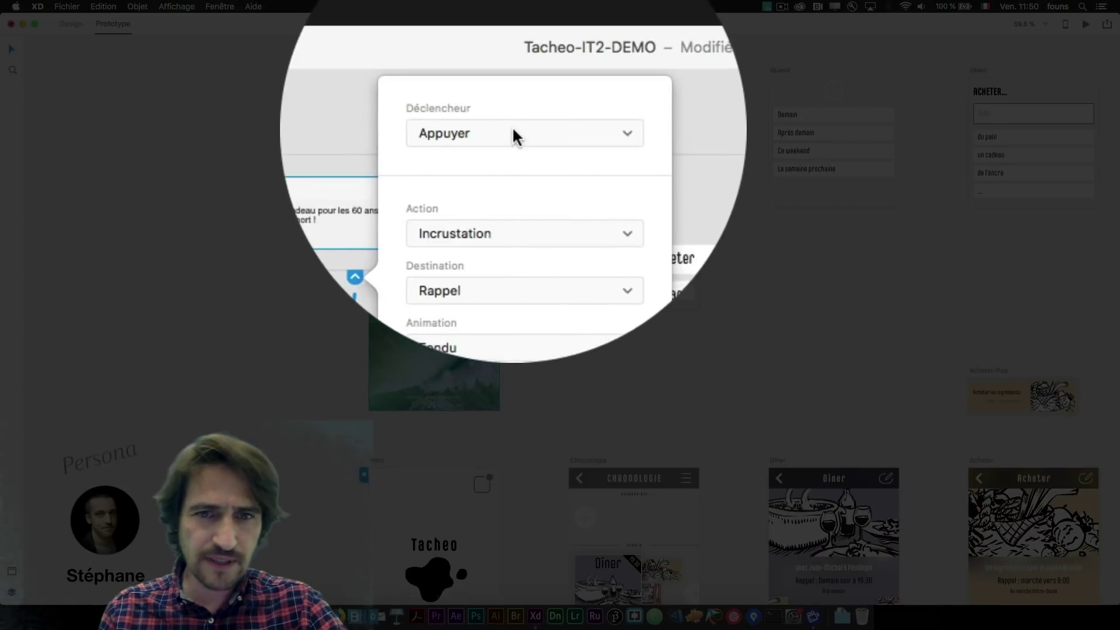
Set the overlay link's trigger to Heure with a delay of 2 s, keeping the action on Incrustation.
left_click(513, 88)
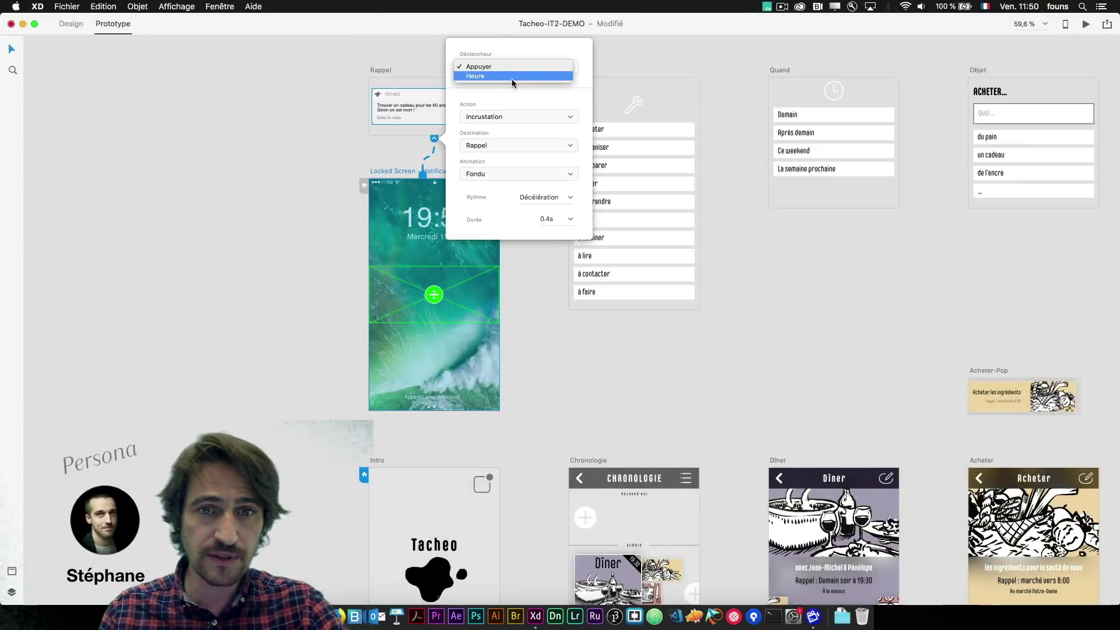
left_click(512, 79)
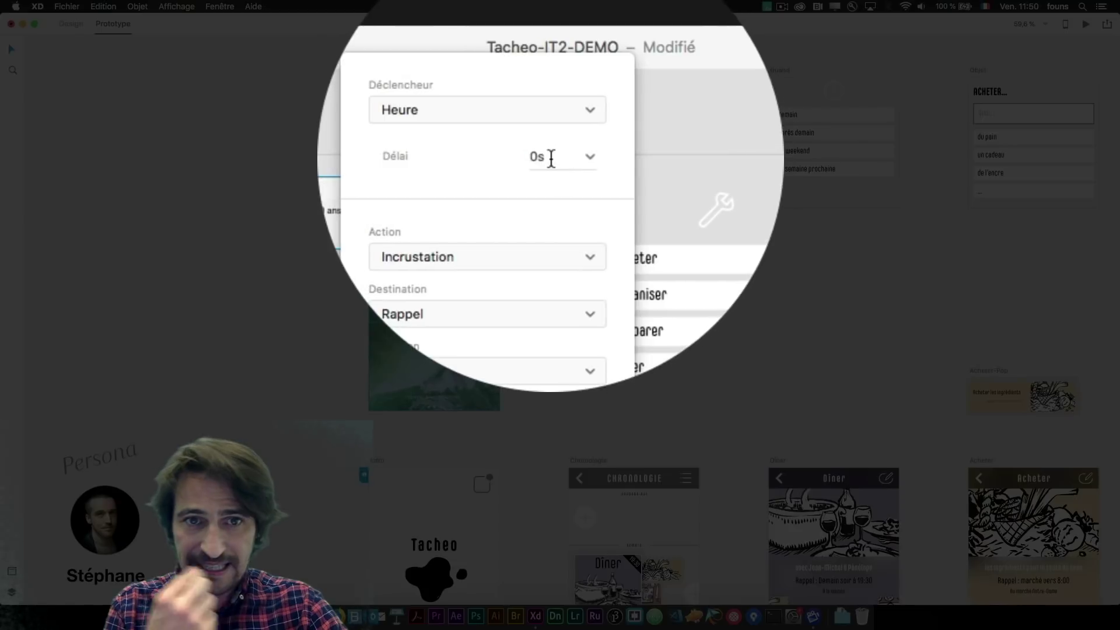
left_click(551, 78)
type("2")
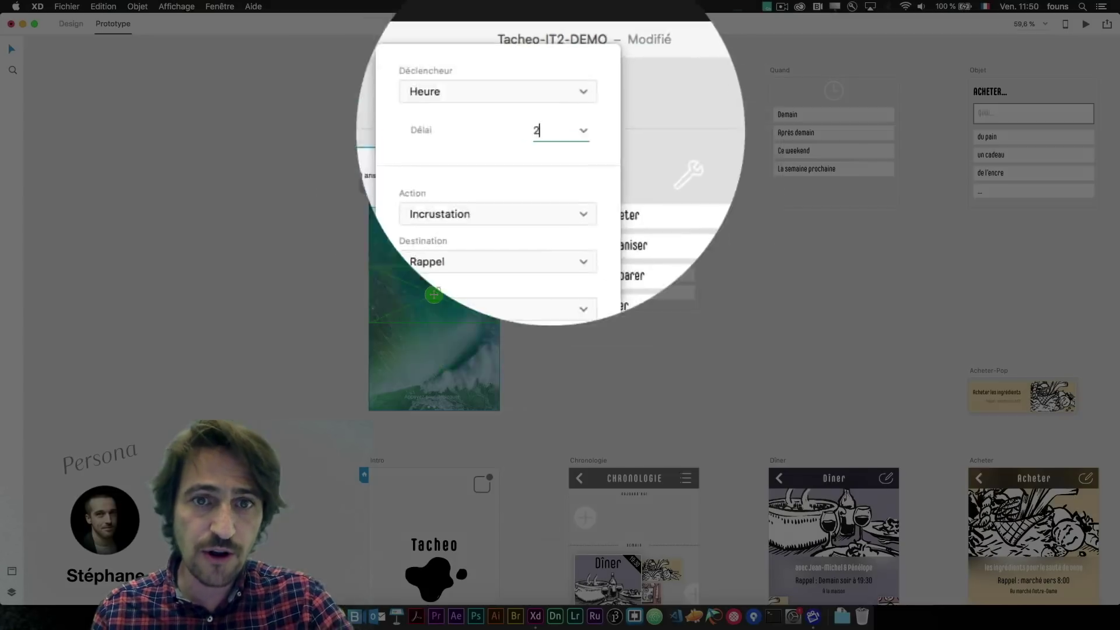
left_click(524, 133)
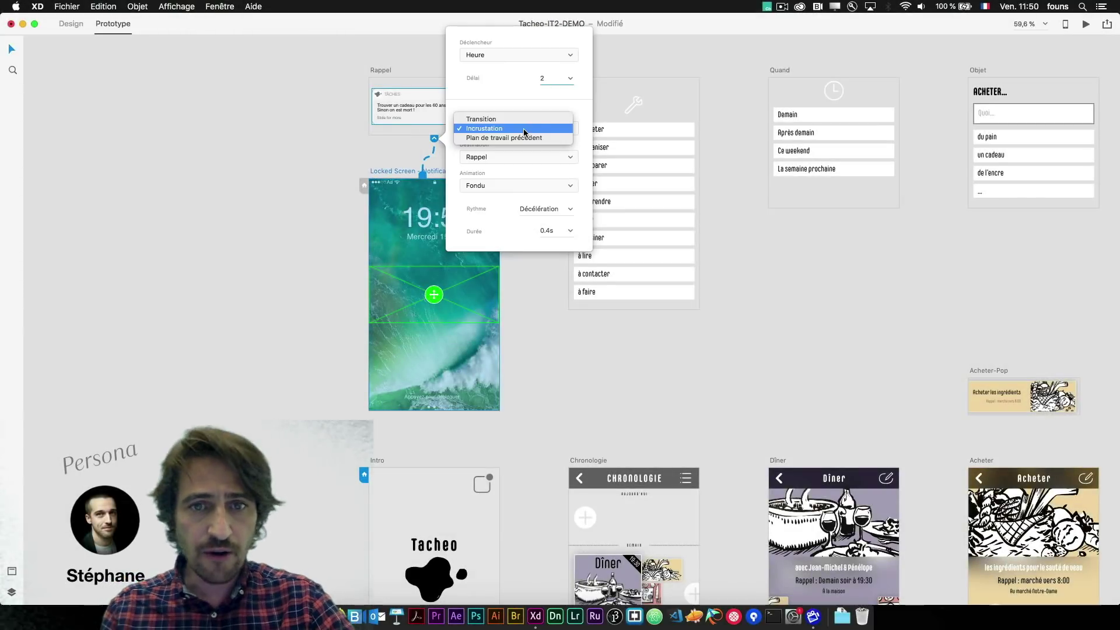
left_click(523, 134)
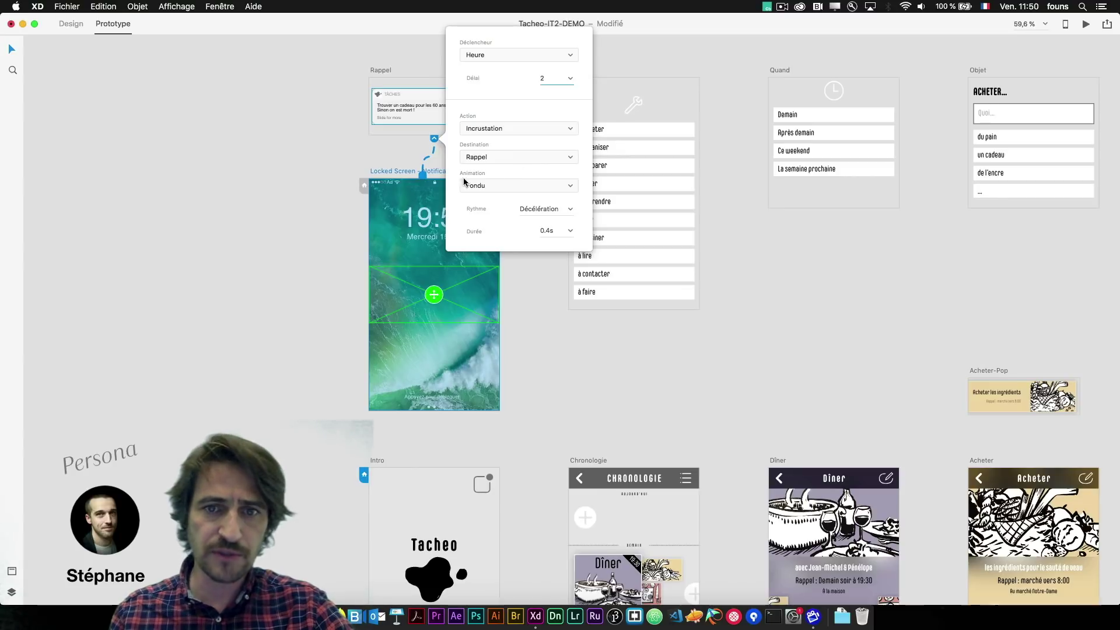
left_click(513, 293)
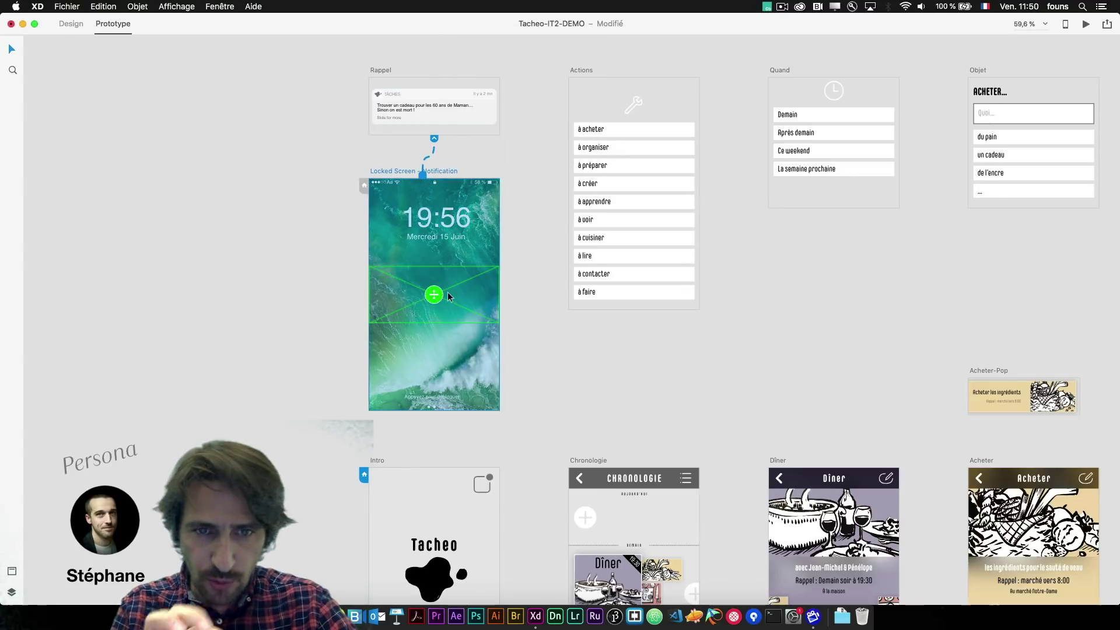
left_click_drag(447, 292, 436, 288)
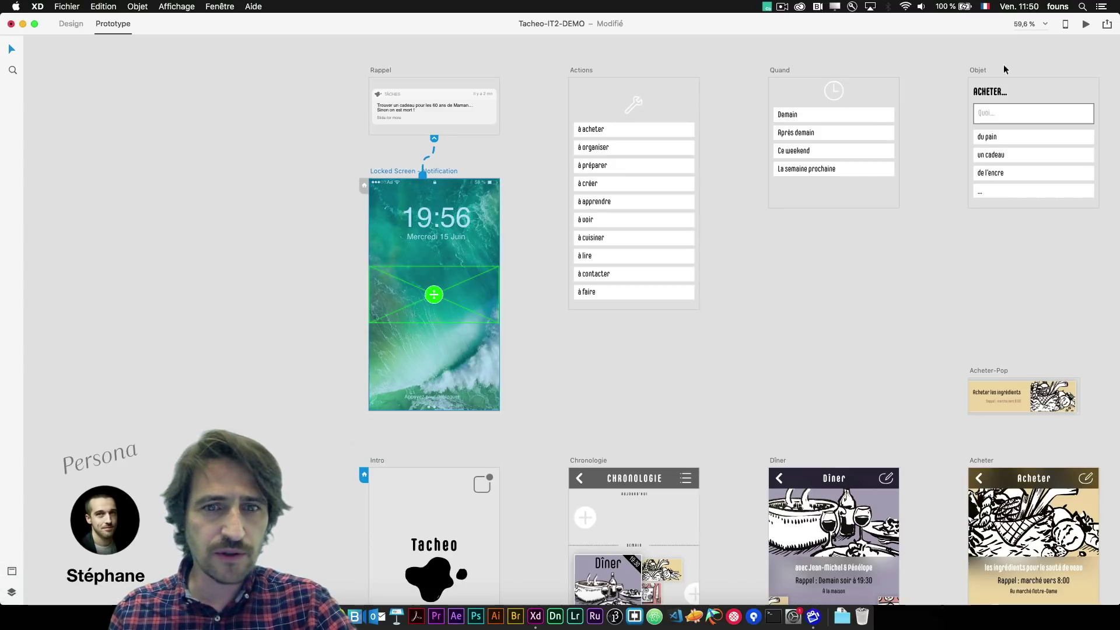
Preview the prototype from the locked screen to check the timed notification overlay, and close the preview.
left_click(1086, 25)
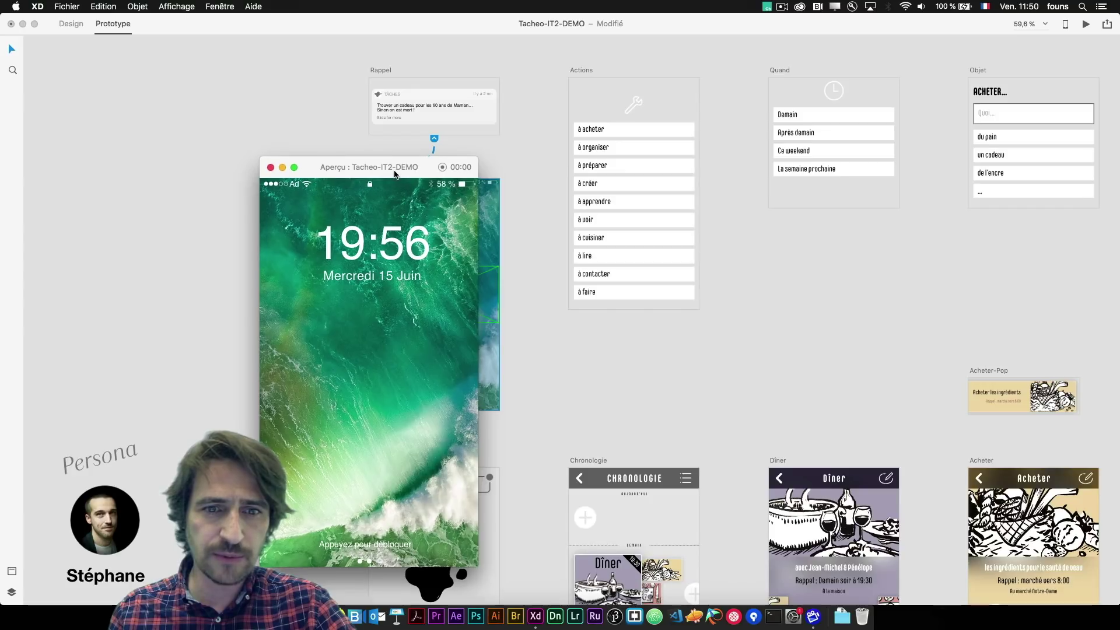
left_click_drag(397, 169, 417, 142)
left_click(396, 343)
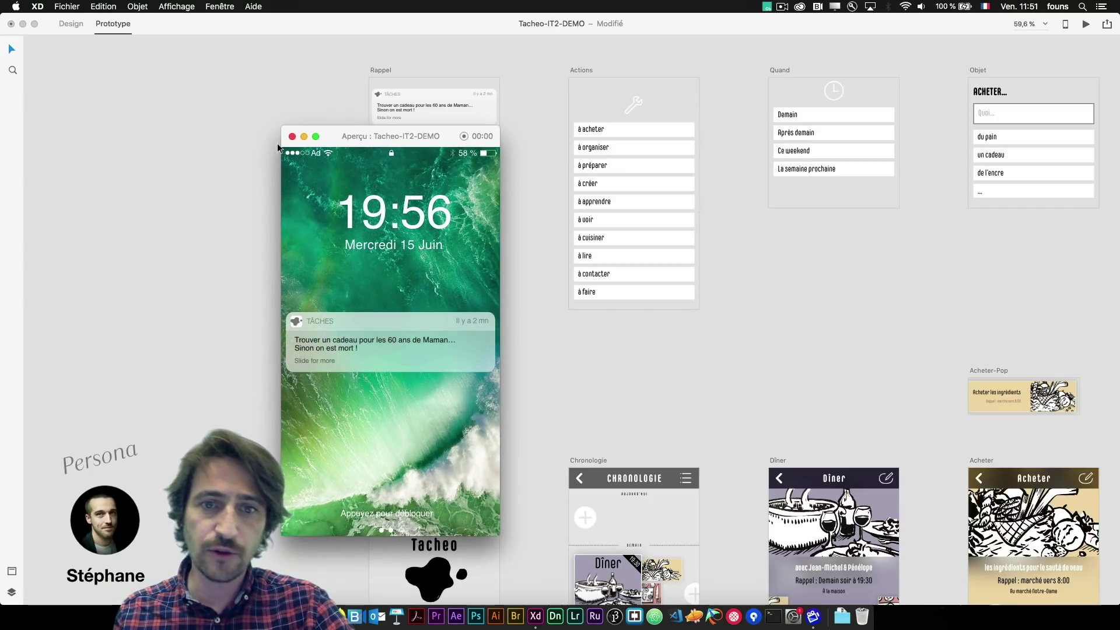
left_click(293, 136)
left_click(531, 269)
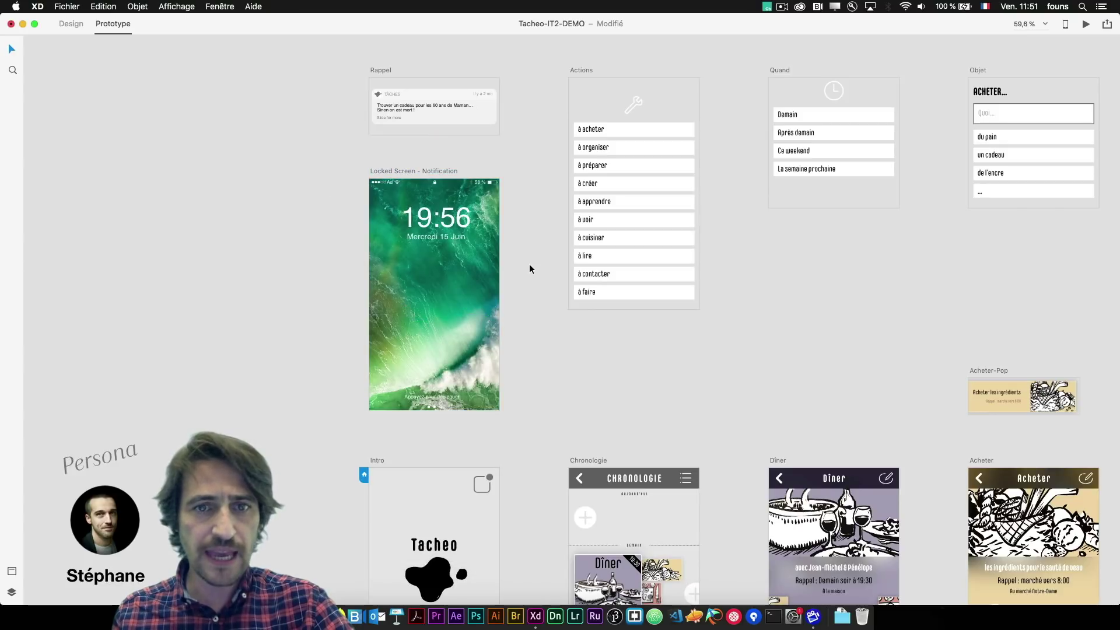
Replace the Rappel notification's message with "Dîner avec" followed by the two guests' first names and an ellipsis.
scroll(407, 99, "up", 5)
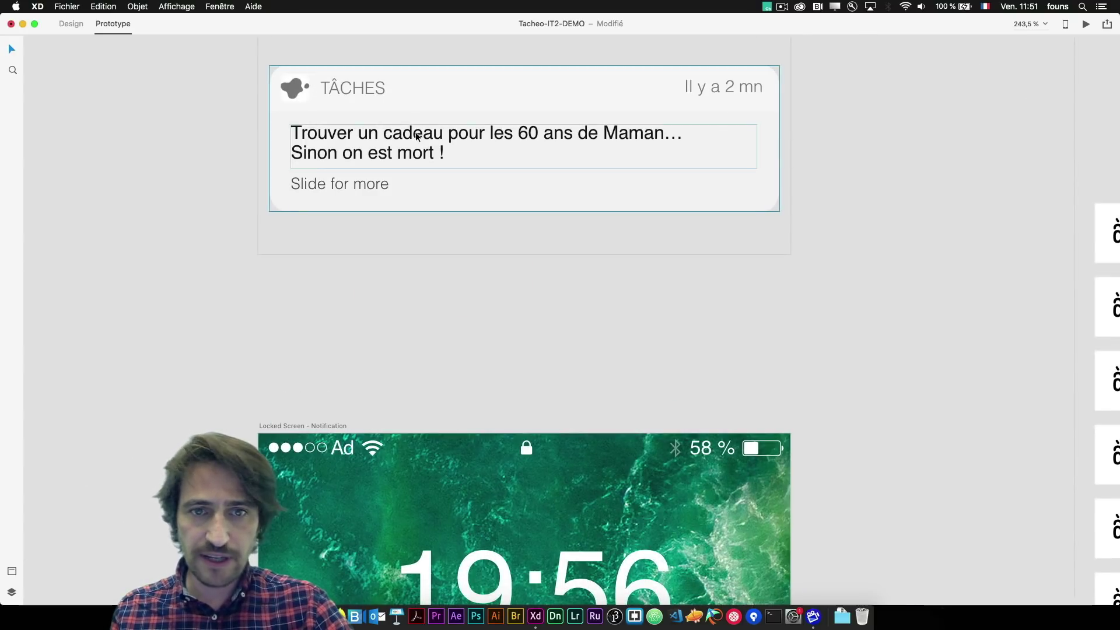
scroll(417, 137, "down", 2)
left_click(434, 140)
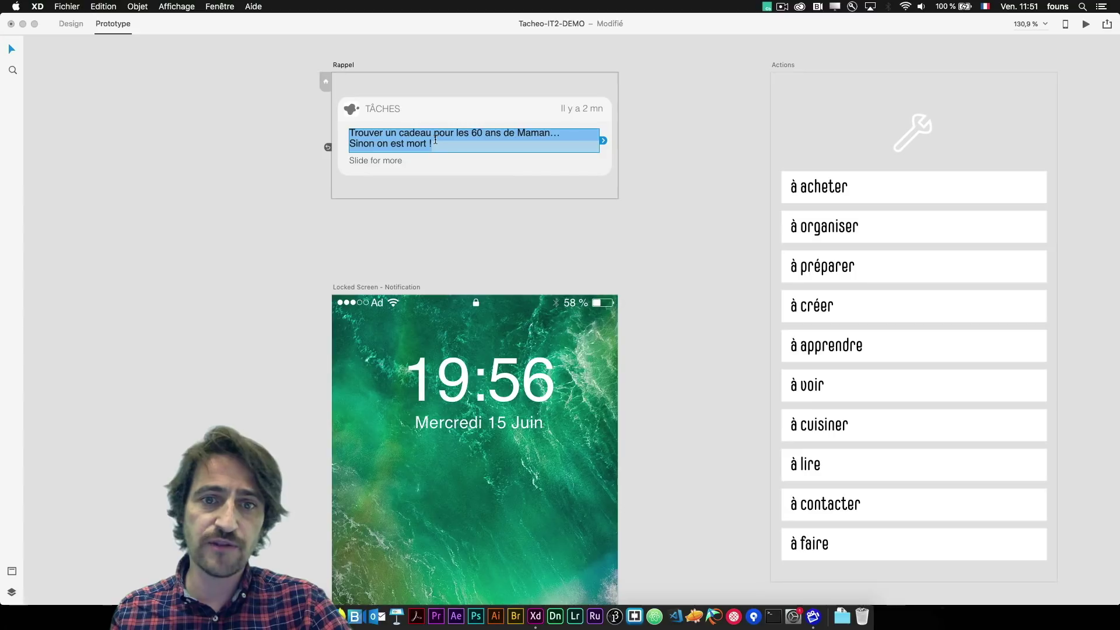
type("Dîner avec Jean-M")
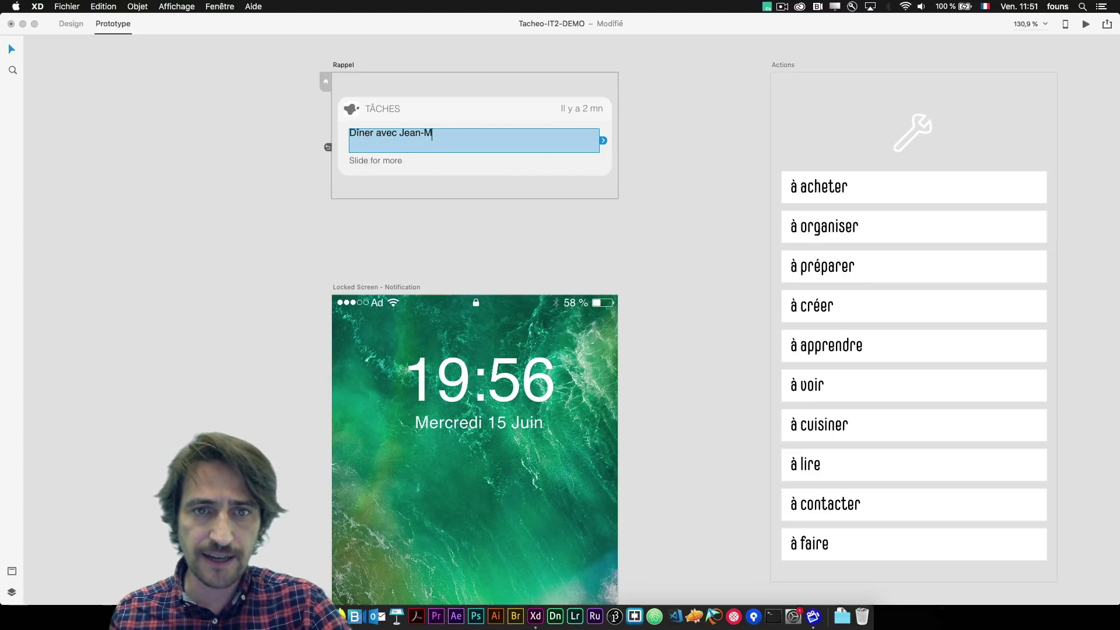
type("ichel et Pénélope…")
left_click(682, 169)
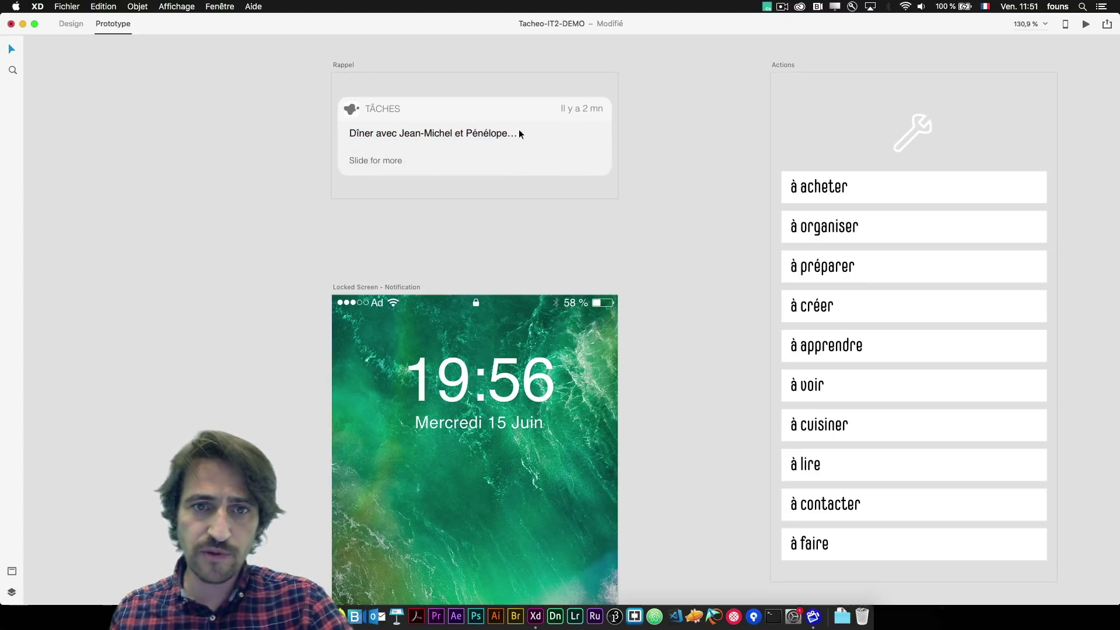
Link the Rappel notification card to the Dîner artboard with a Transition using the Glisser vers la gauche animation.
left_click(426, 121)
scroll(425, 120, "down", 3)
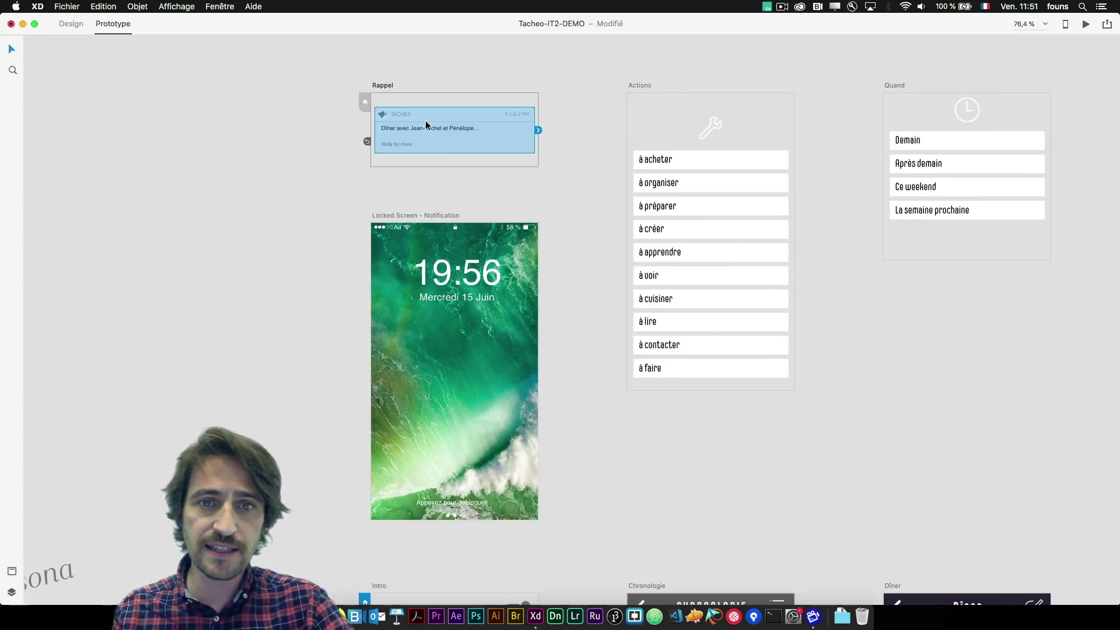
scroll(425, 120, "down", 3)
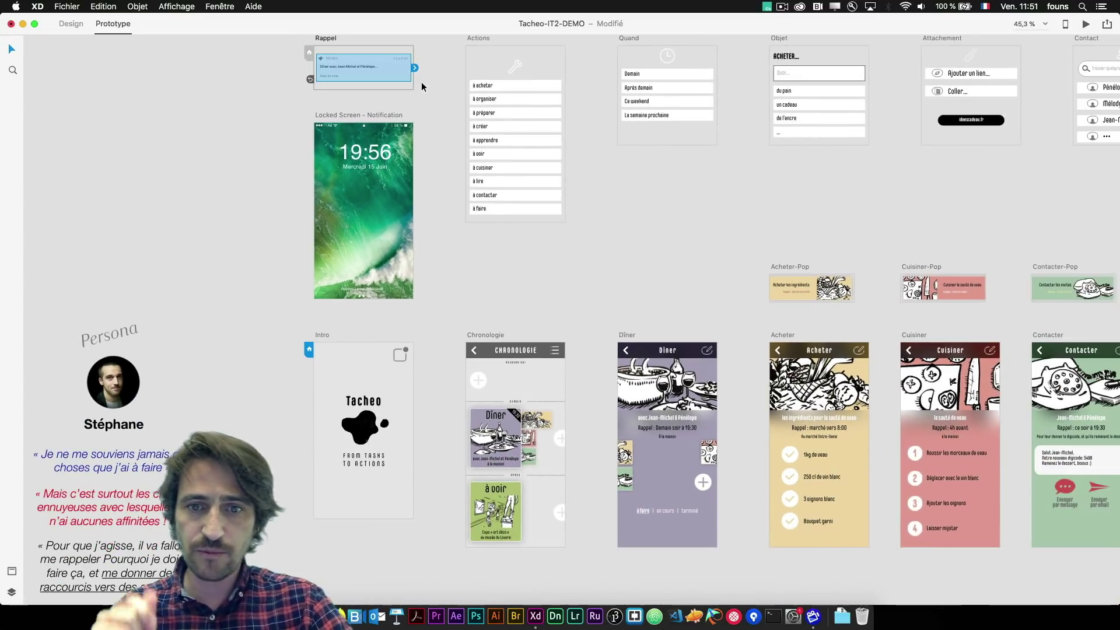
left_click_drag(415, 68, 622, 361)
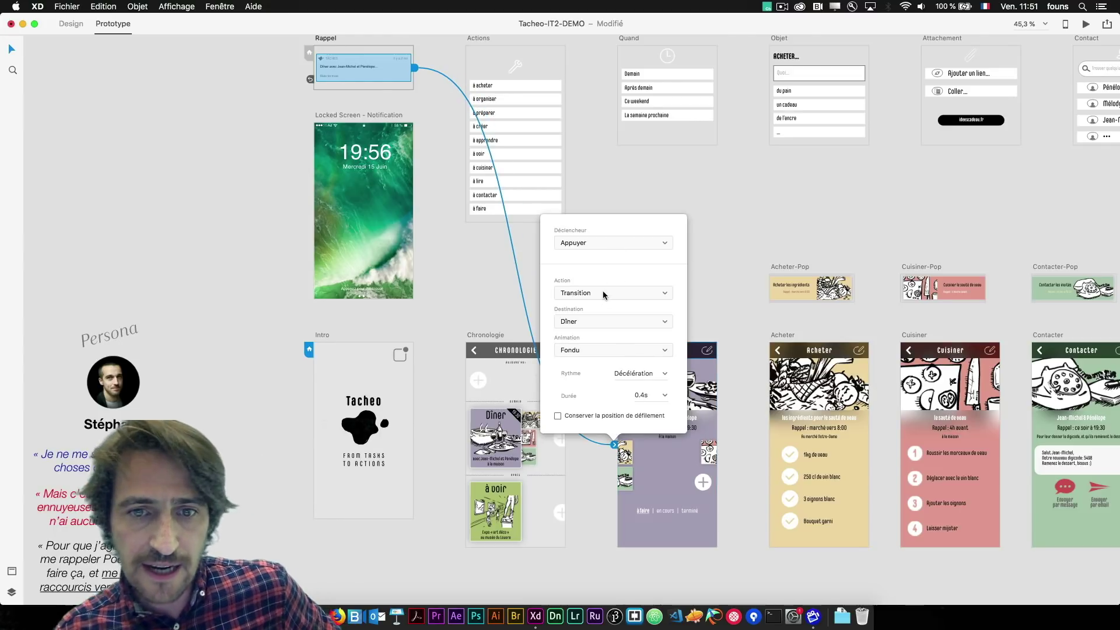
left_click(595, 350)
left_click(595, 370)
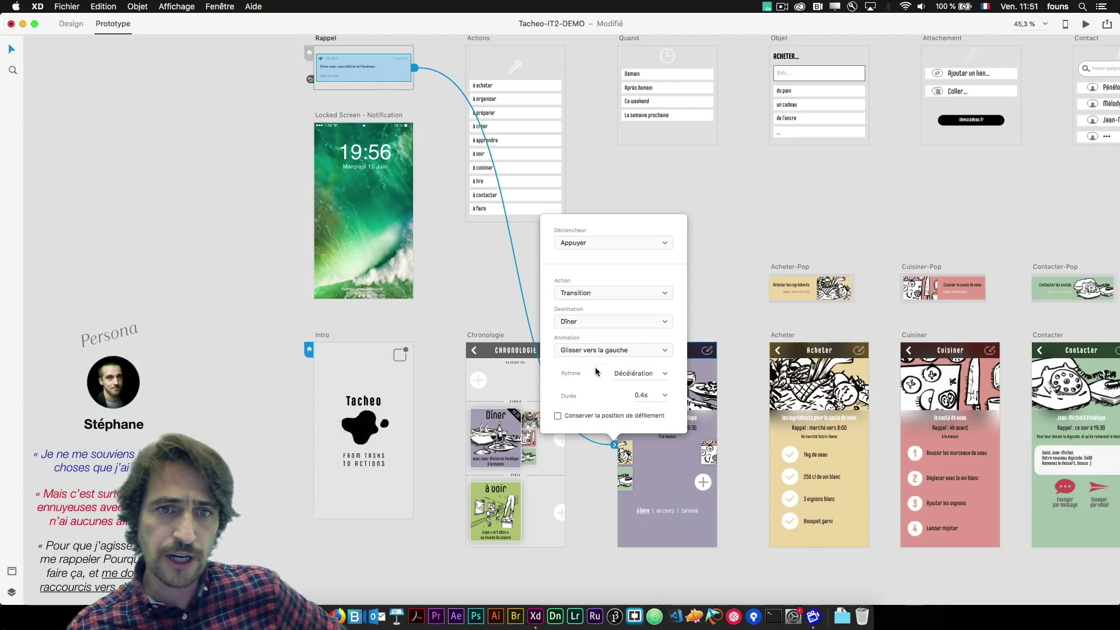
Preview from Locked Screen - Notification, follow the notification to Dîner, expand its Acheter les ingrédients card, and close the preview.
left_click_drag(415, 69, 362, 114)
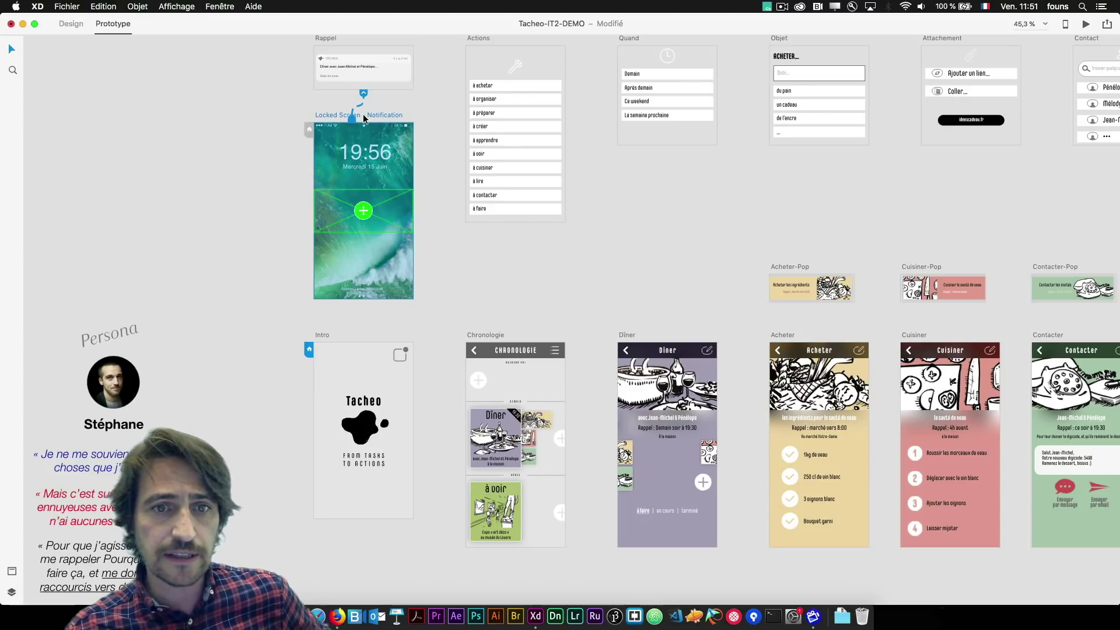
key("super+Return")
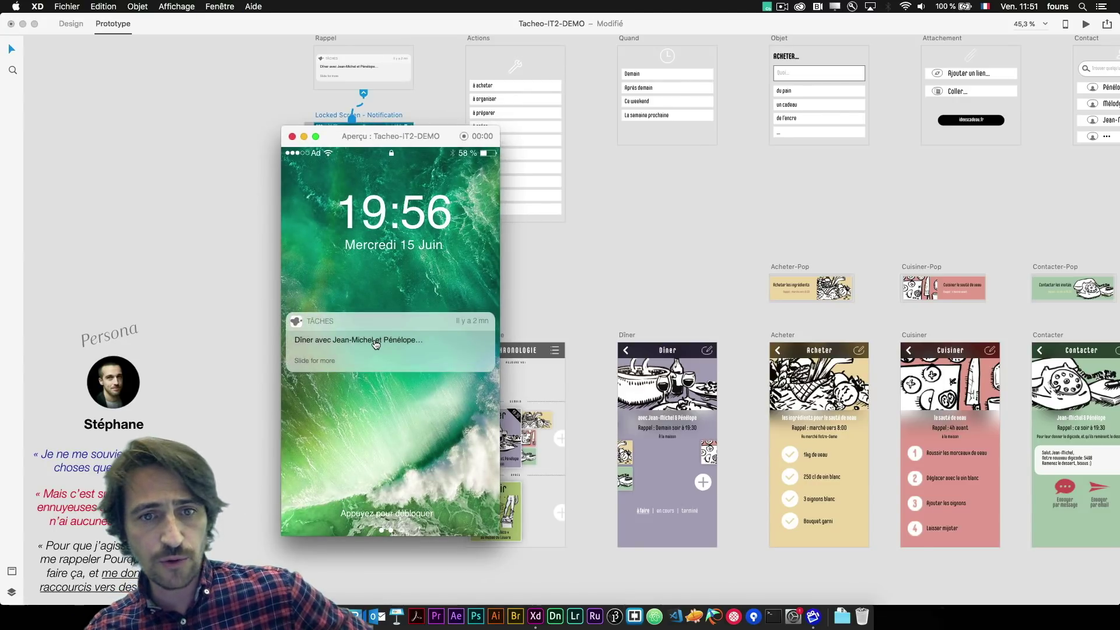
left_click(376, 343)
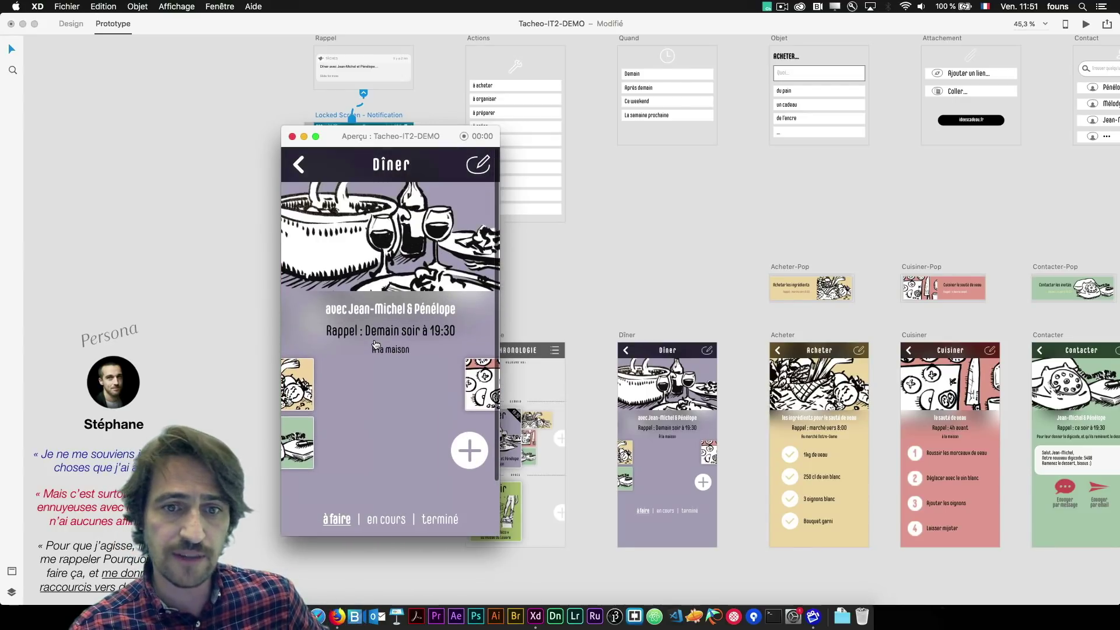
left_click(301, 382)
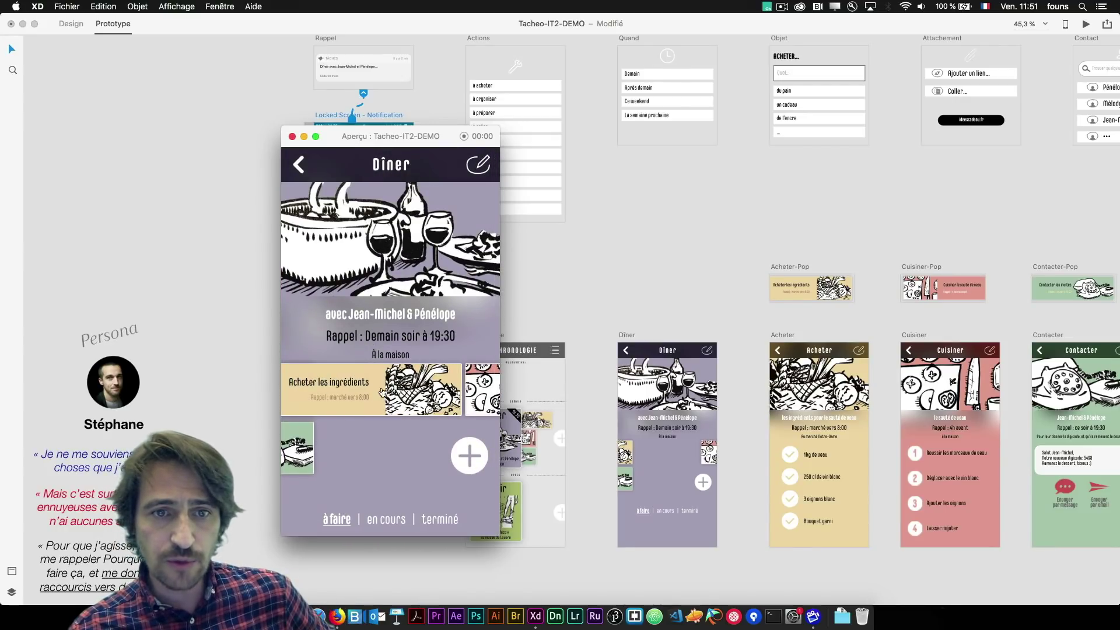
left_click(292, 136)
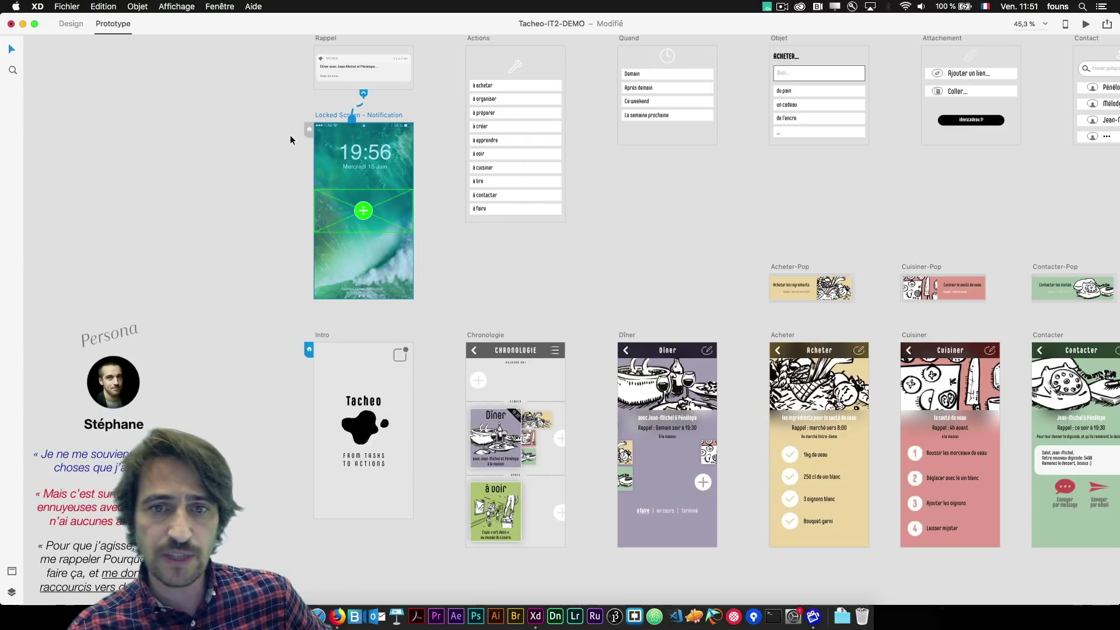
Inspect the prototype links going into and out of the Chronologie artboard.
scroll(589, 268, "down", 3)
scroll(485, 195, "up", 5)
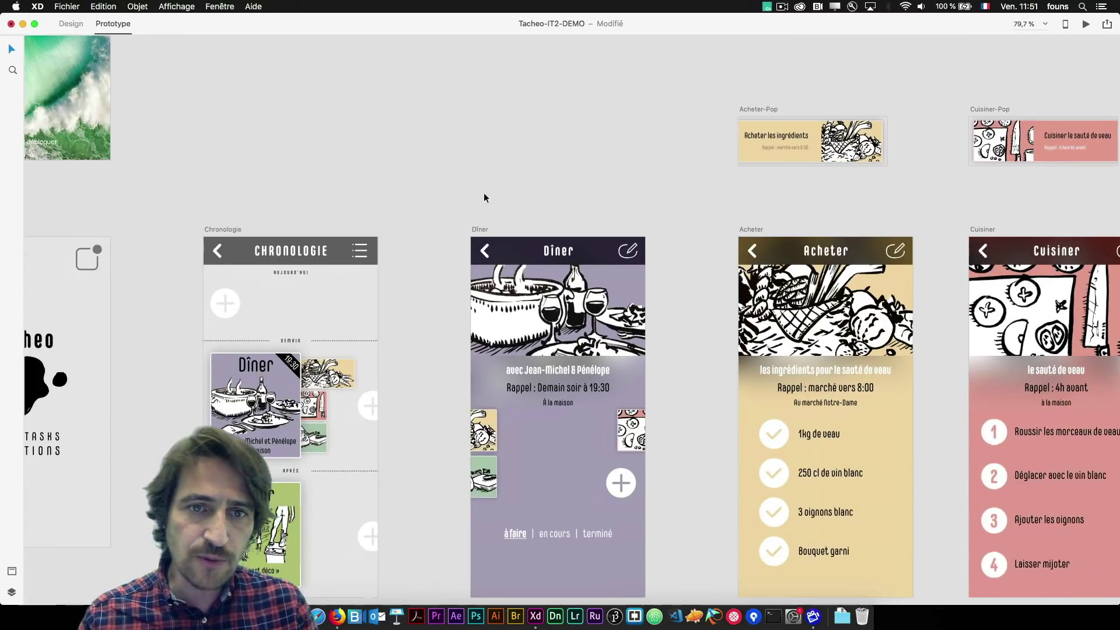
left_click(228, 235)
scroll(228, 235, "down", 3)
scroll(229, 235, "left", 3)
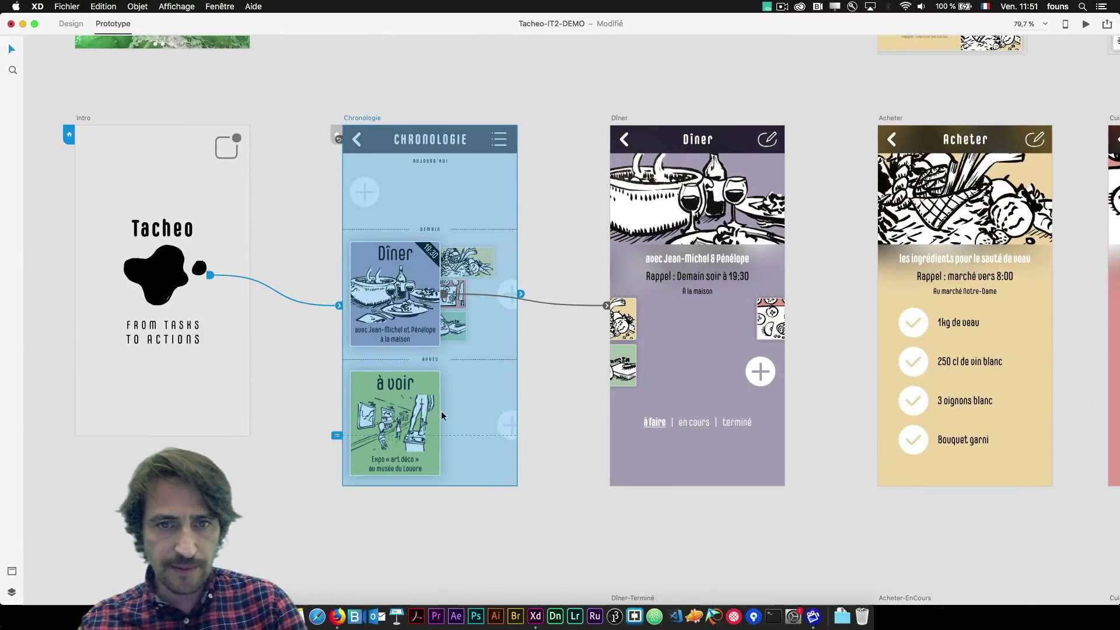
scroll(441, 415, "up", 5)
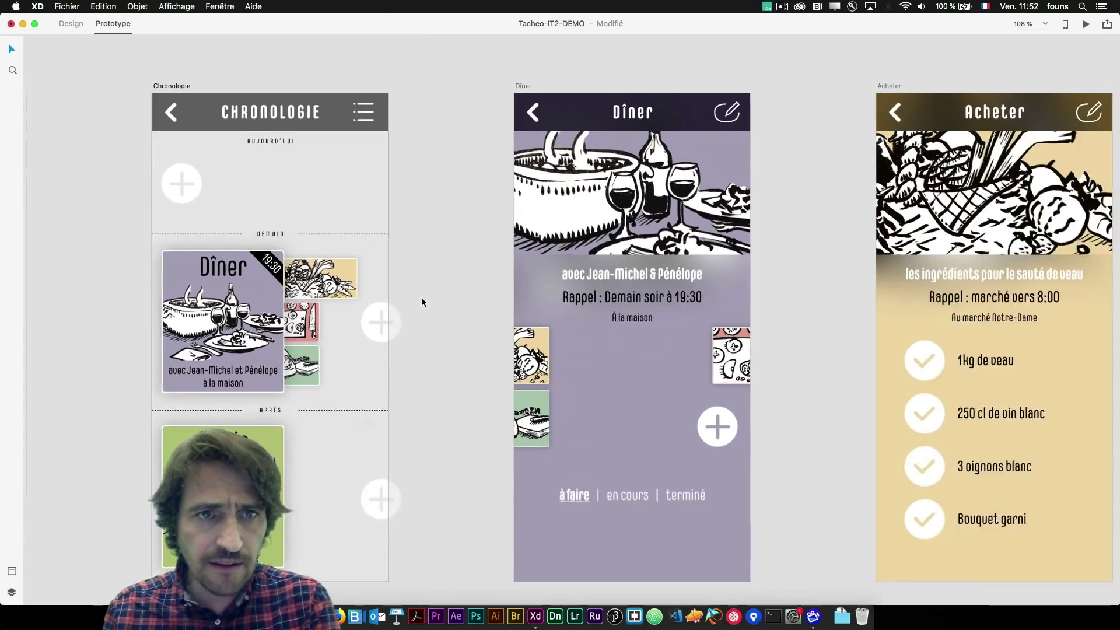
In Design mode, select the ingredients illustration of the Dîner artboard's Acheter card to inspect its part outside the artboard.
scroll(423, 302, "right", 3)
left_click(356, 104)
left_click(71, 23)
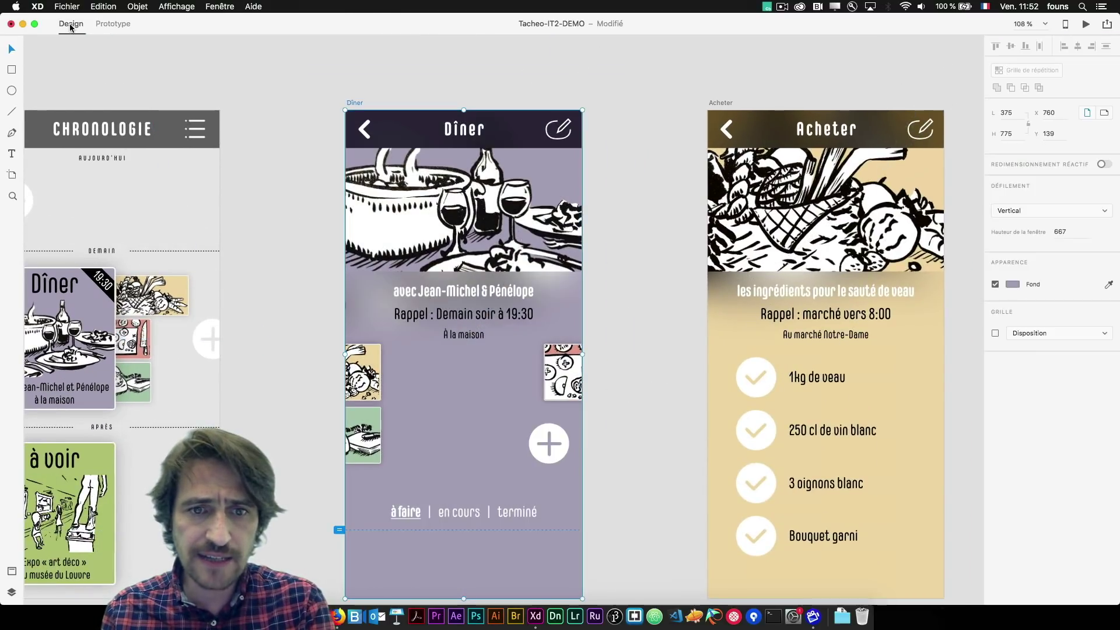
left_click(364, 371)
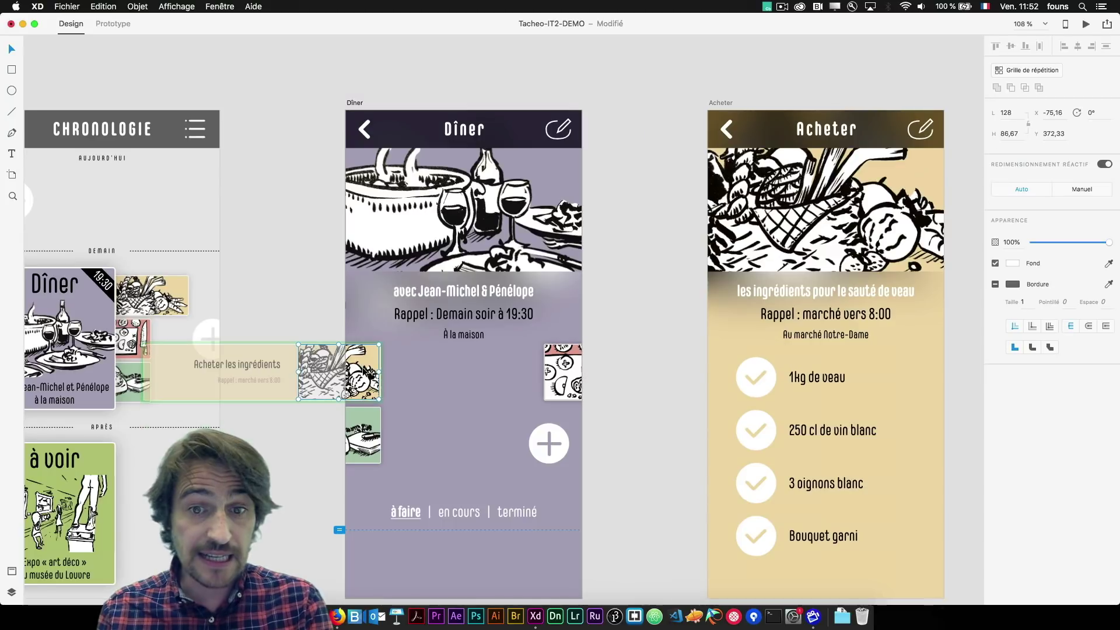
Replace the illustration on the Dîner artboard's Cuisiner card with the coloured cutting-board version from the Tâches App Creative Cloud library.
left_click(560, 369)
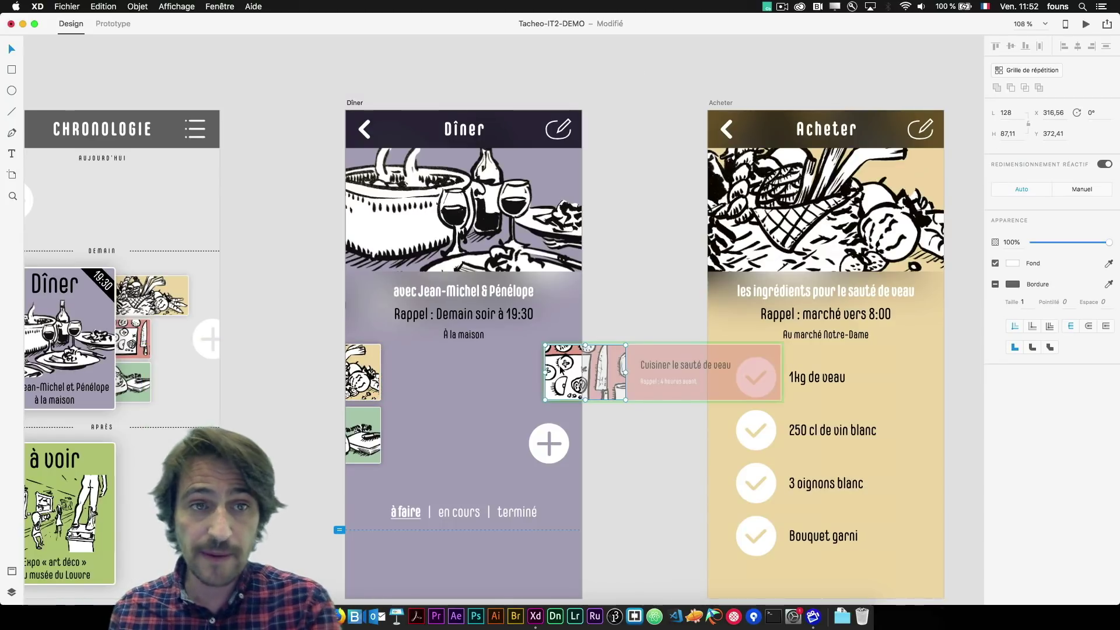
left_click(66, 7)
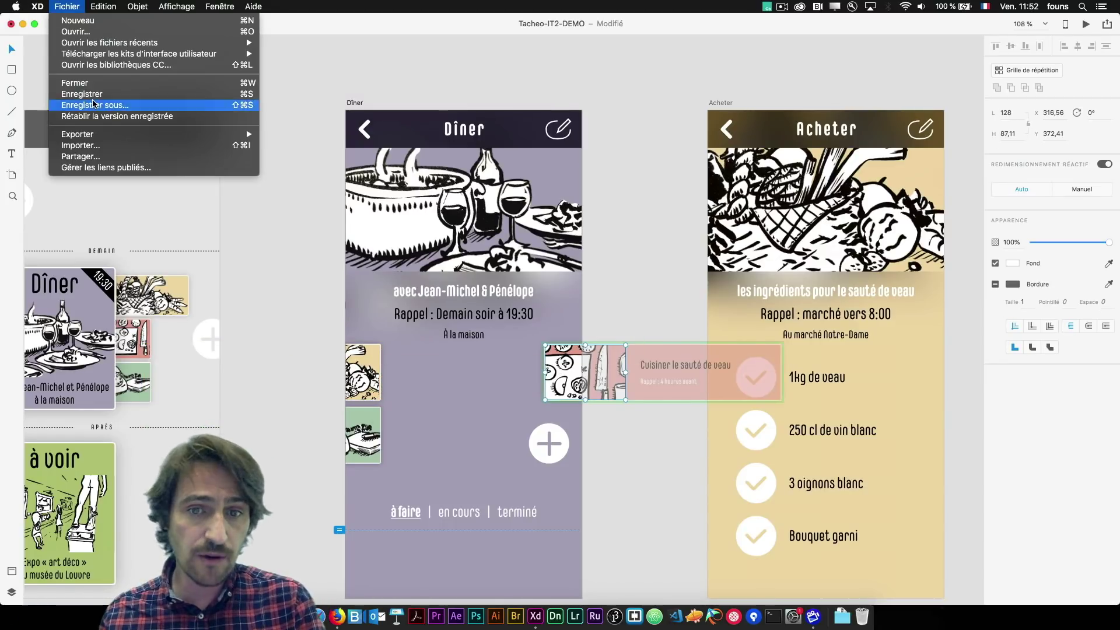
left_click(98, 65)
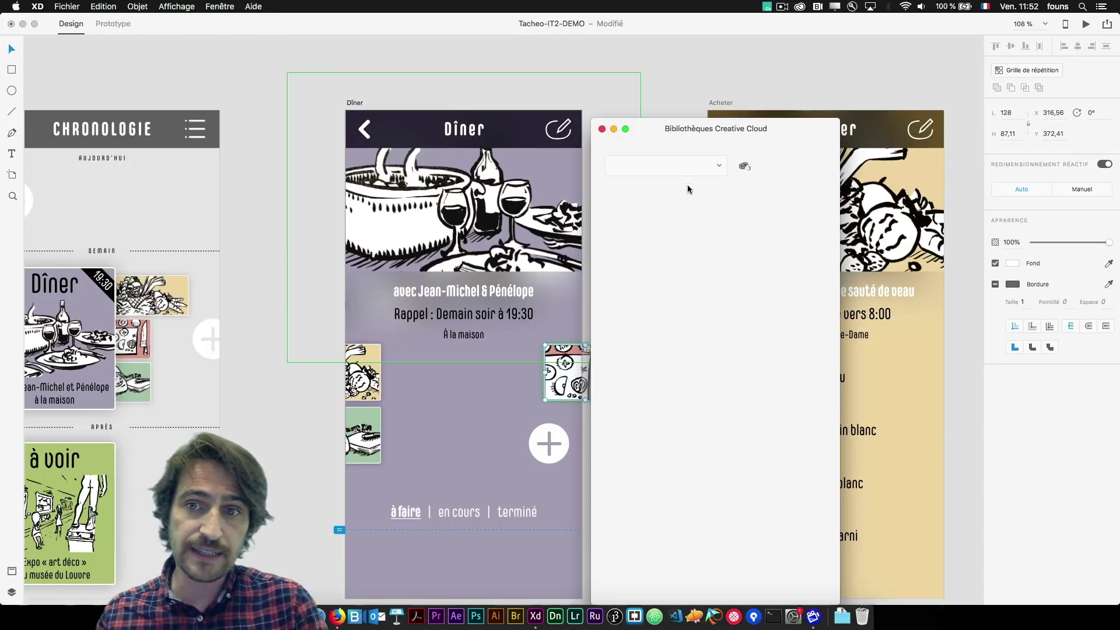
left_click_drag(729, 128, 966, 26)
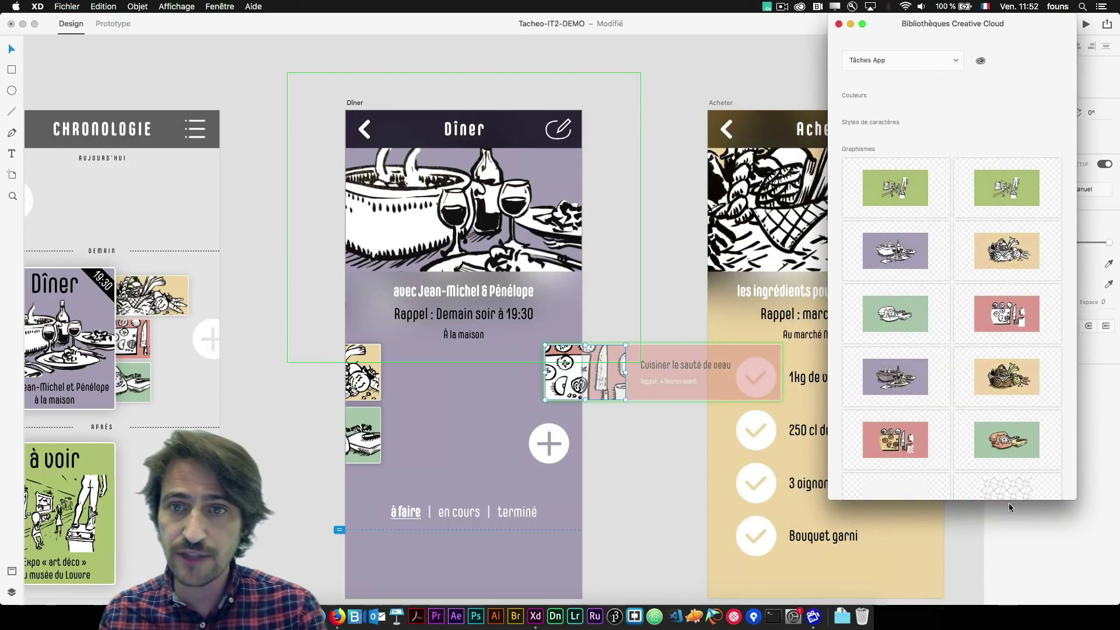
left_click_drag(1008, 505, 1009, 604)
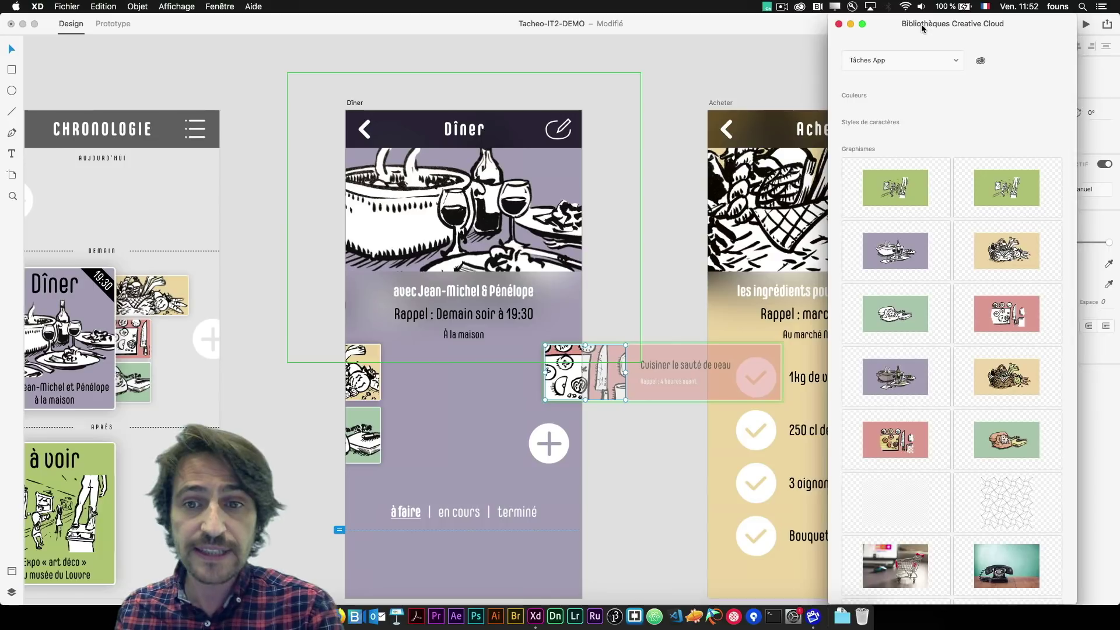
left_click_drag(921, 23, 965, 27)
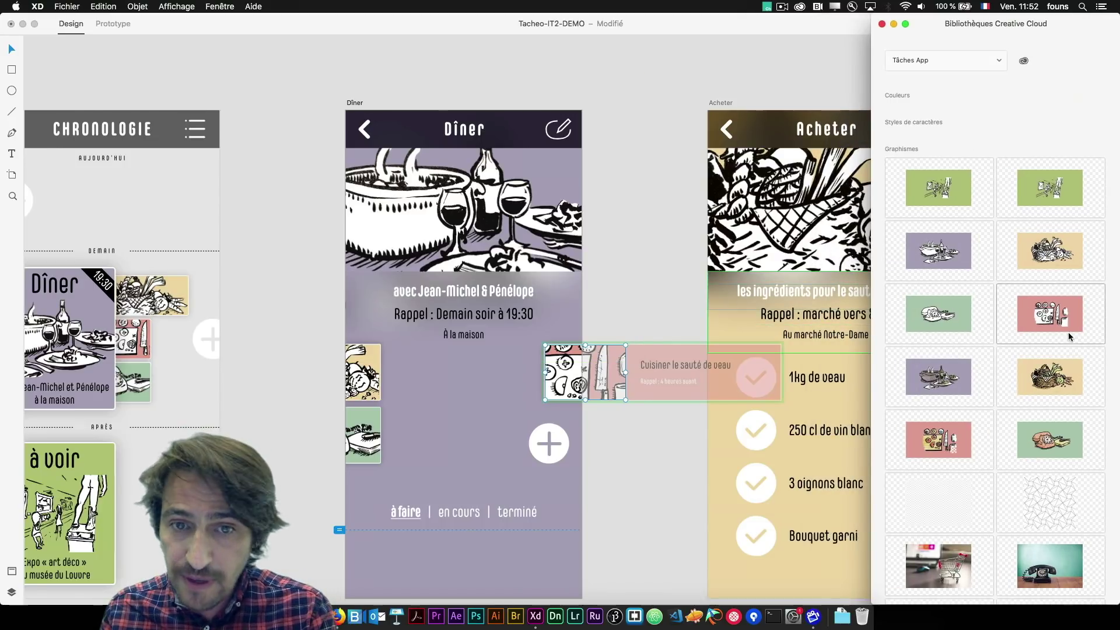
left_click_drag(946, 442, 562, 374)
left_click(562, 373)
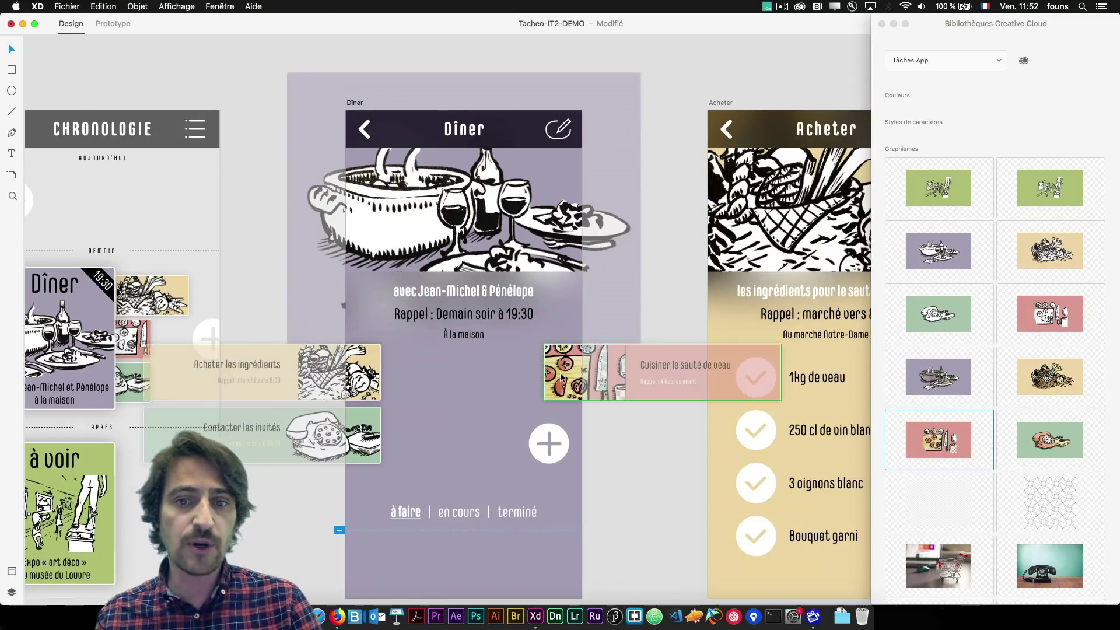
Nudge the Cuisiner le sauté de veau card left so that more of it sits inside the Dîner artboard.
key("shift+Left")
key("shift+Left")
key("shift+Left")
key("shift+Left")
key("shift+Left")
key("shift+Left")
key("shift+Left")
key("shift+Left")
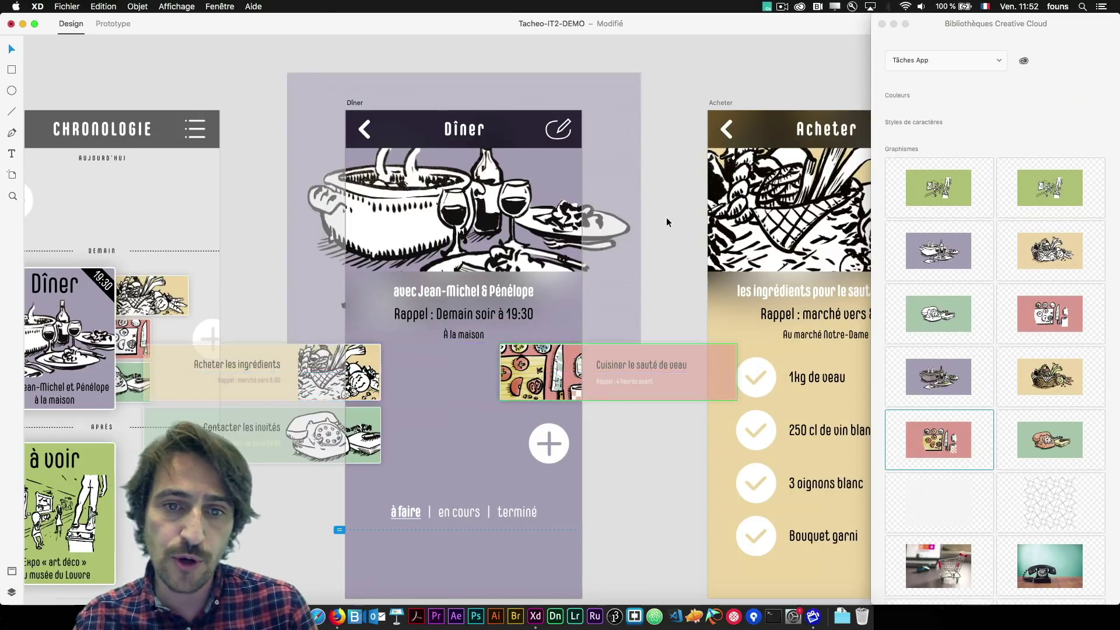
left_click(666, 222)
Preview from the Dîner artboard, follow the Cuisiner card to its detail screen, and close the preview.
left_click(356, 103)
key("super+Return")
scroll(452, 401, "right", 5)
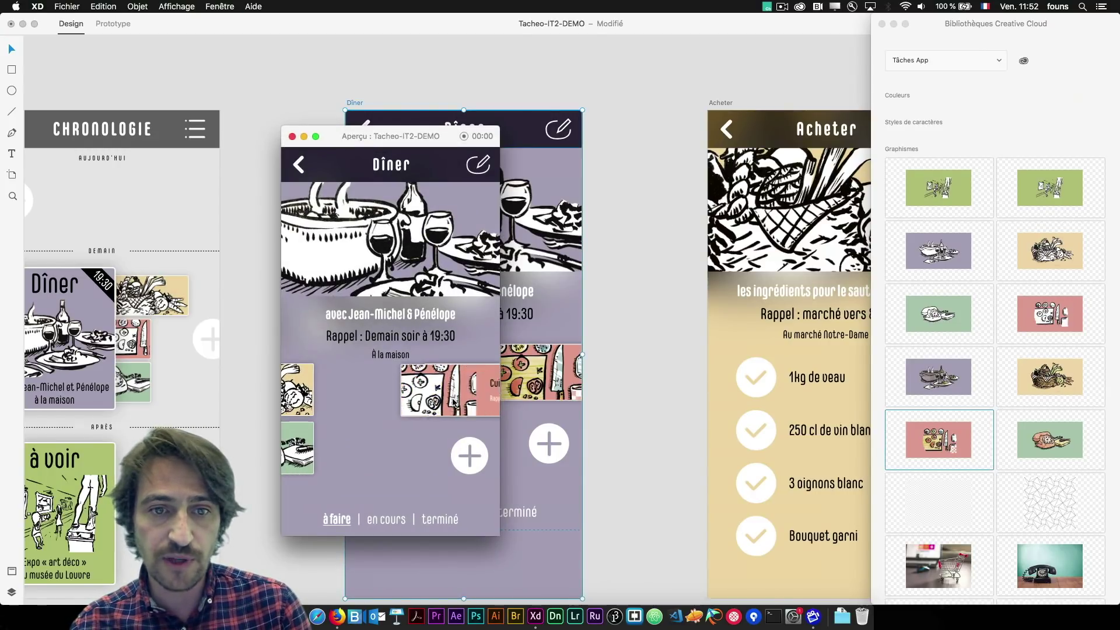
left_click(376, 394)
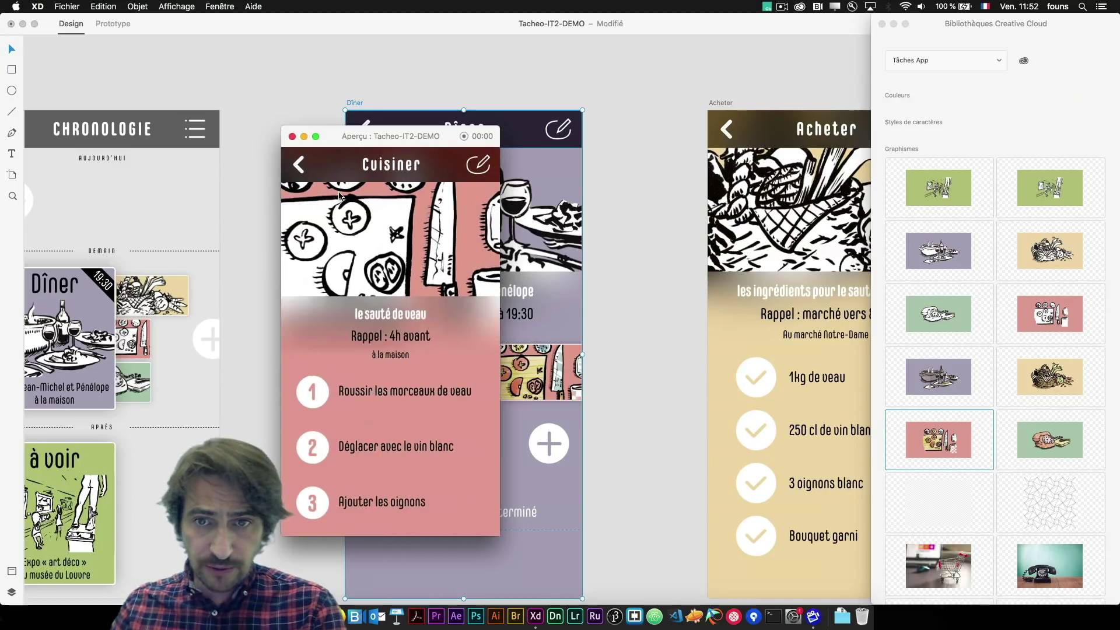
left_click(292, 138)
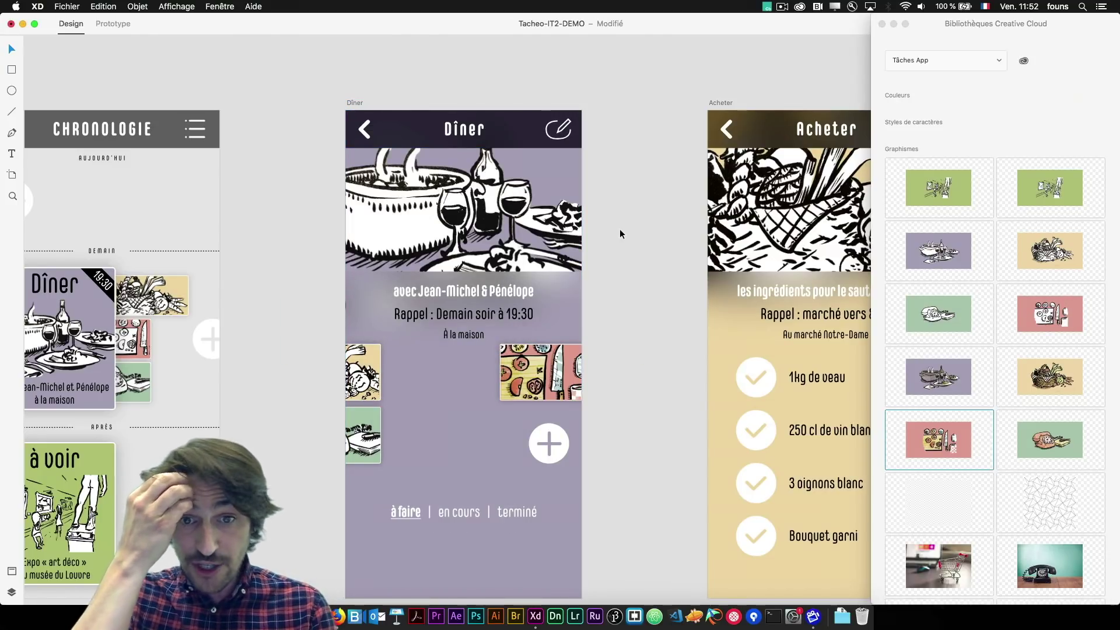
Close the Creative Cloud libraries window and examine the Acheter-Pop overlay artboard alongside the Acheter and Cuisiner screens.
scroll(619, 229, "down", 3)
left_click(881, 23)
scroll(515, 221, "right", 4)
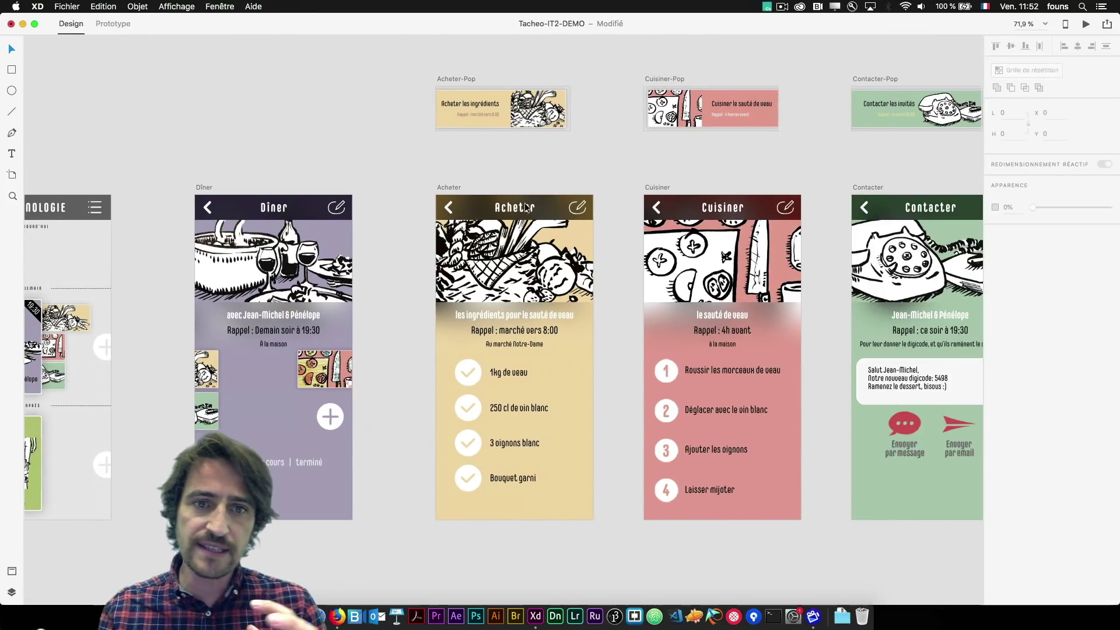
scroll(515, 217, "up", 3)
scroll(514, 217, "up", 3)
left_click(303, 102)
scroll(303, 102, "down", 3)
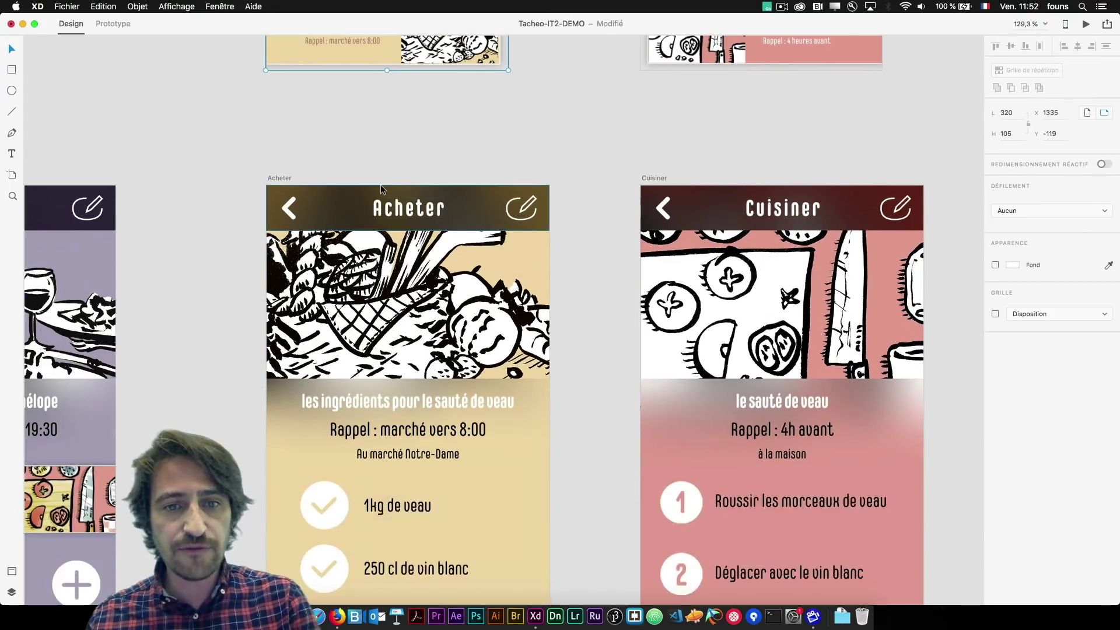
scroll(382, 189, "down", 3)
key("Escape")
scroll(245, 291, "left", 3)
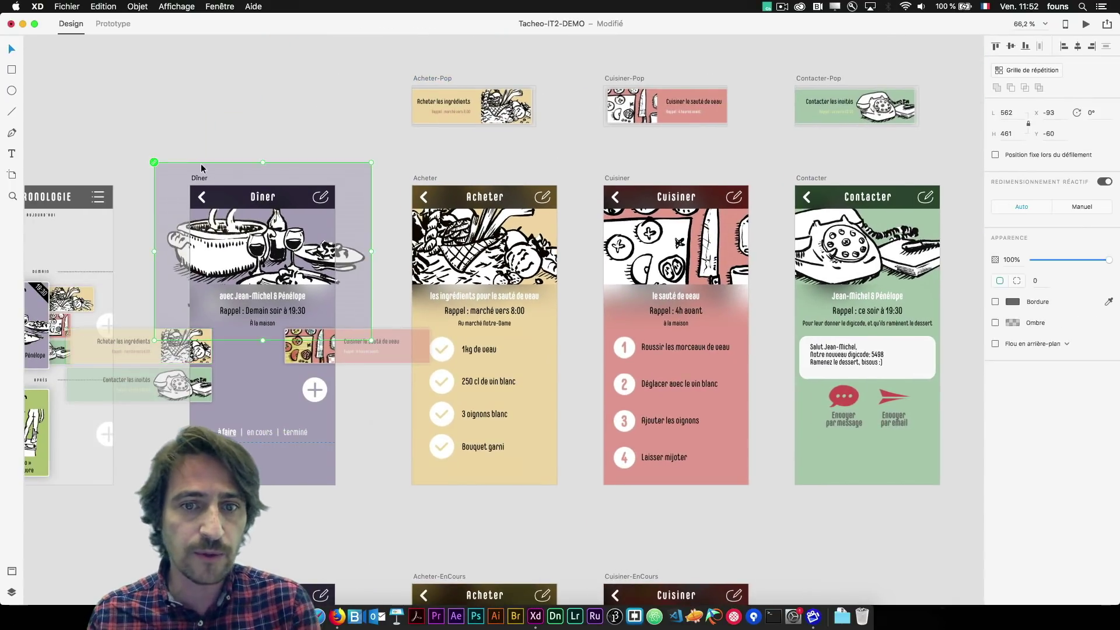
In Prototype mode, inspect the action and animation settings of the link from Dîner's Acheter card to Acheter-Pop.
left_click(112, 23)
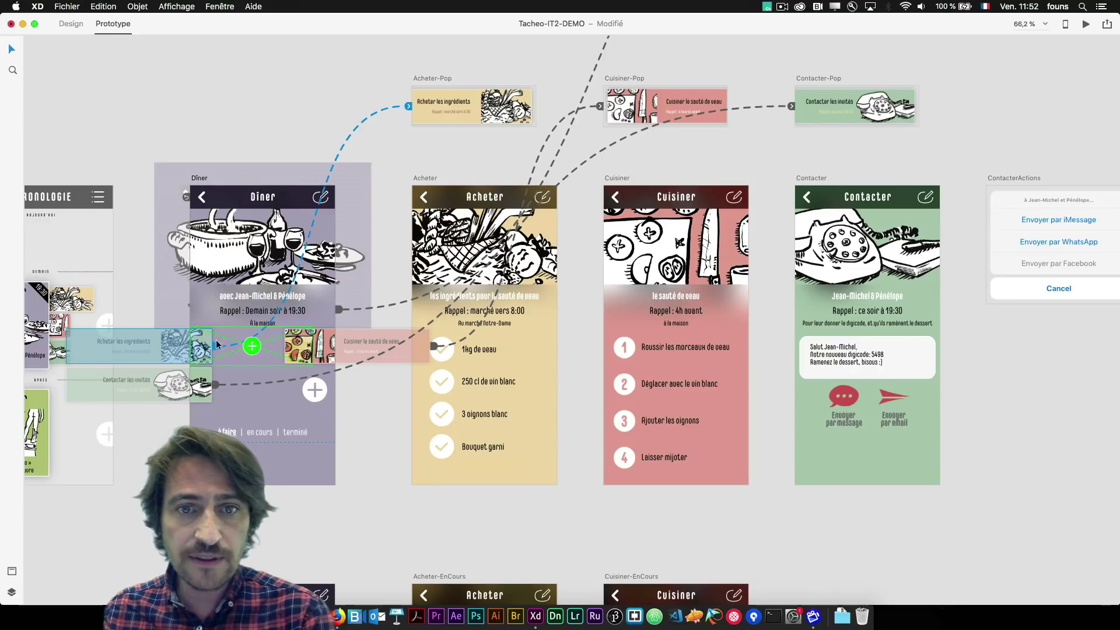
left_click(409, 108)
left_click(408, 147)
left_click(407, 146)
left_click(408, 196)
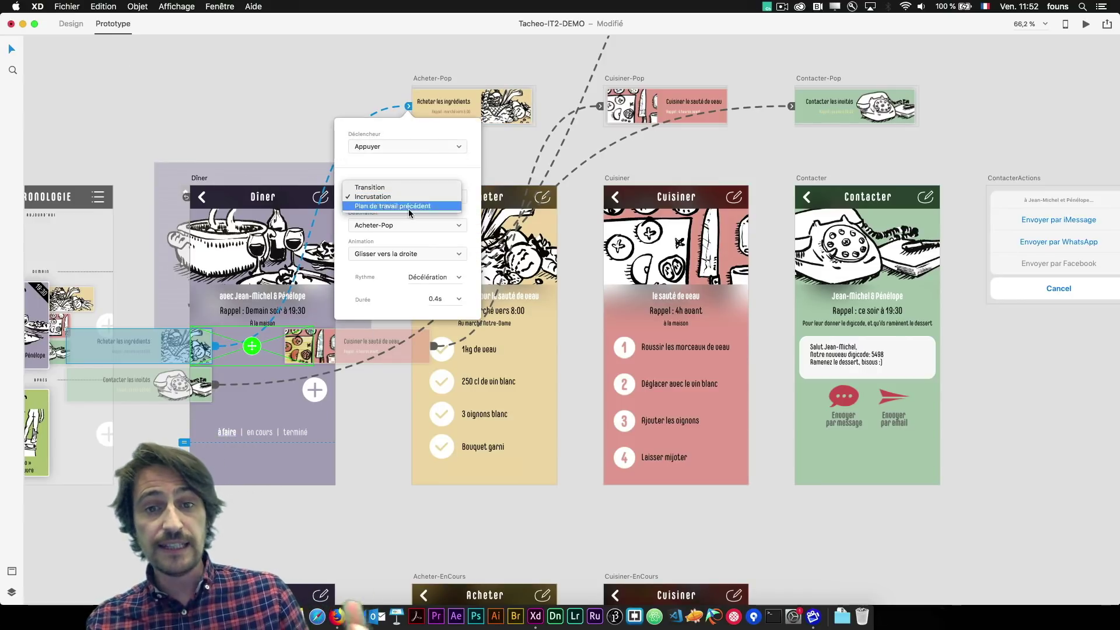
left_click(413, 197)
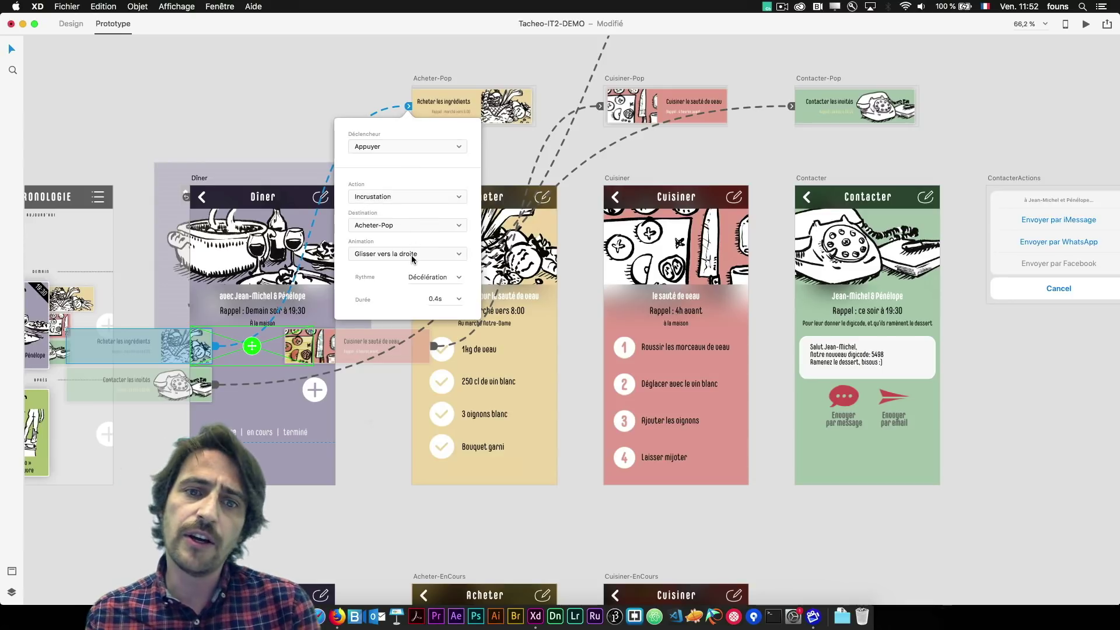
left_click(308, 108)
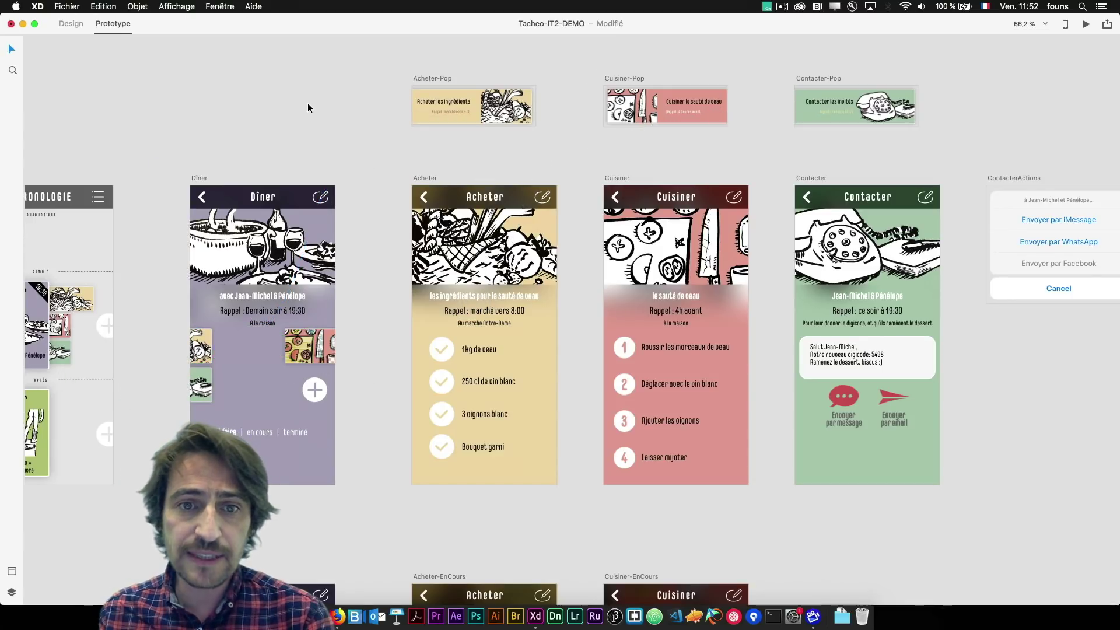
Preview from Dîner, expand the Acheter les ingrédients card, open the Acheter screen, and try its 1kg de veau item.
left_click(204, 179)
key("super+Return")
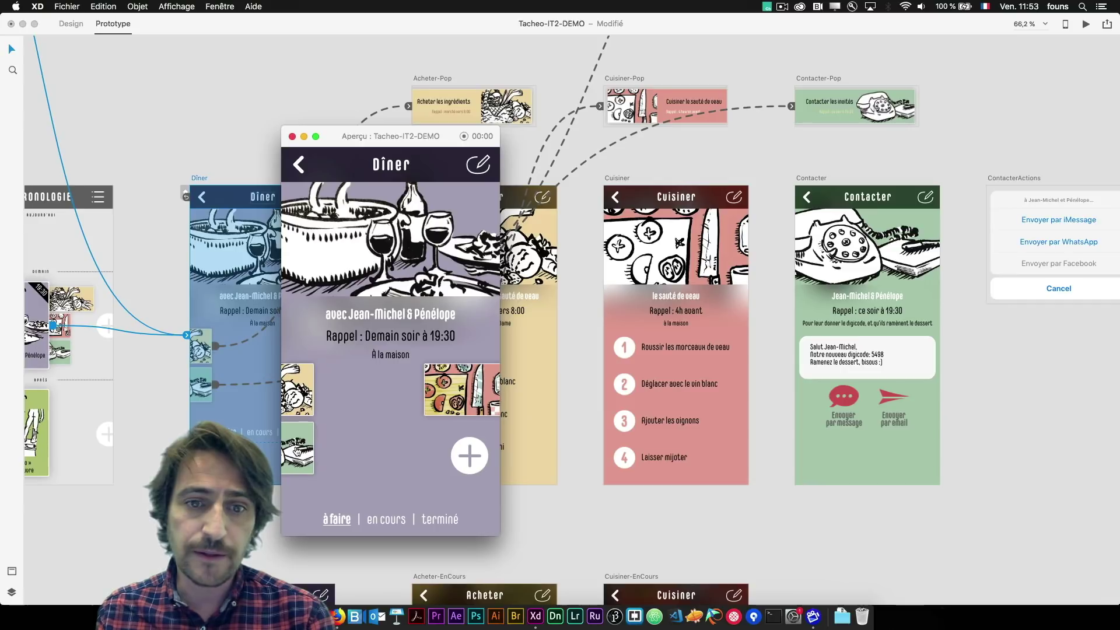
left_click(303, 391)
left_click(347, 392)
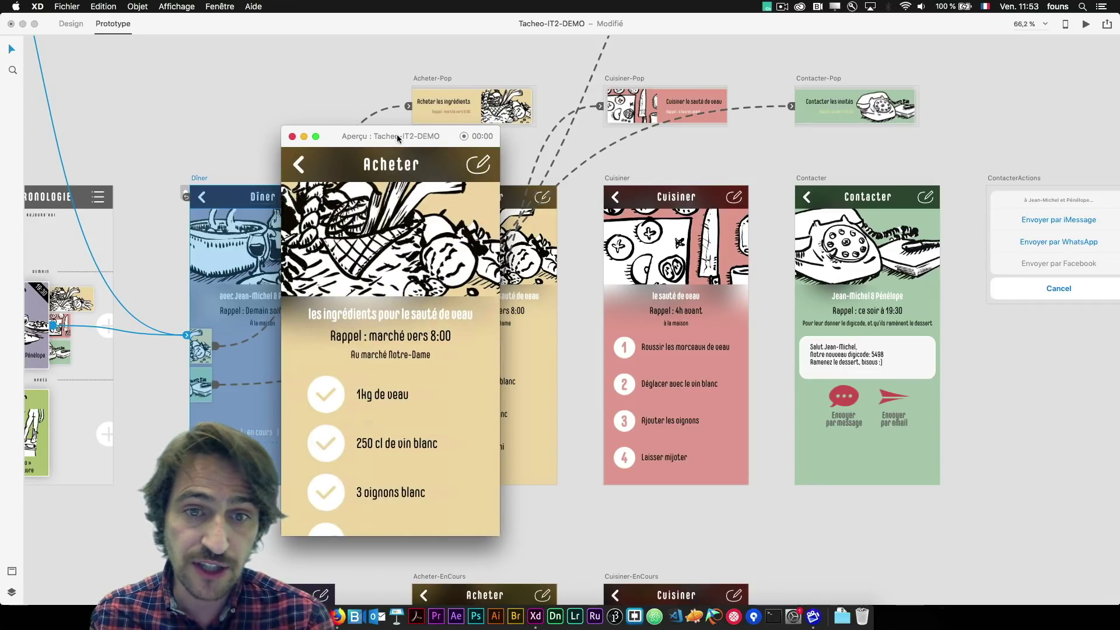
left_click_drag(392, 139, 474, 124)
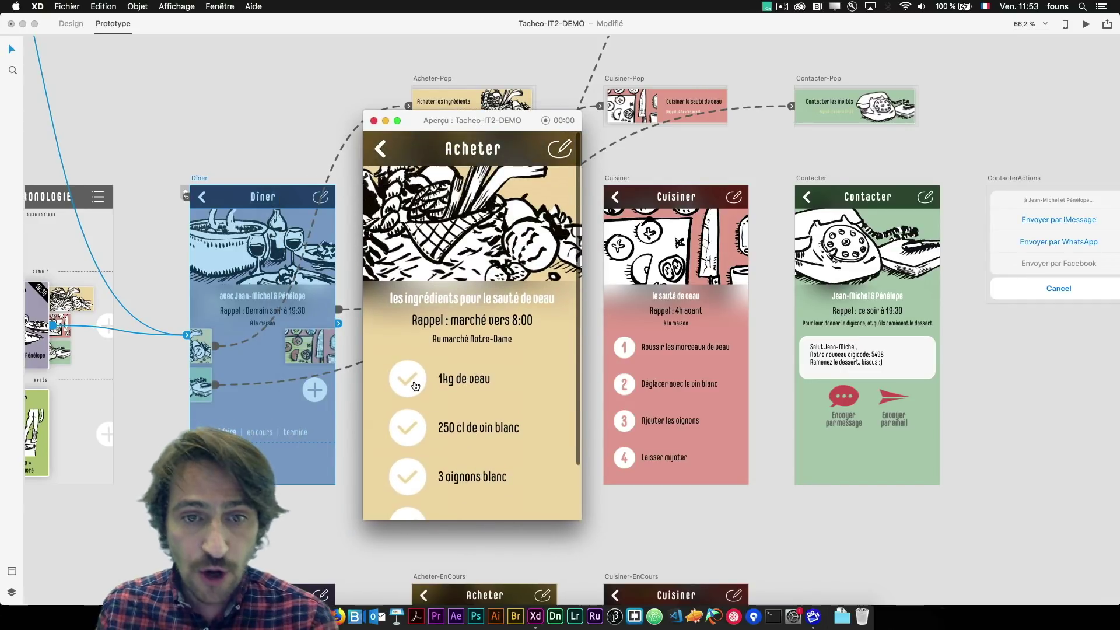
left_click(430, 369)
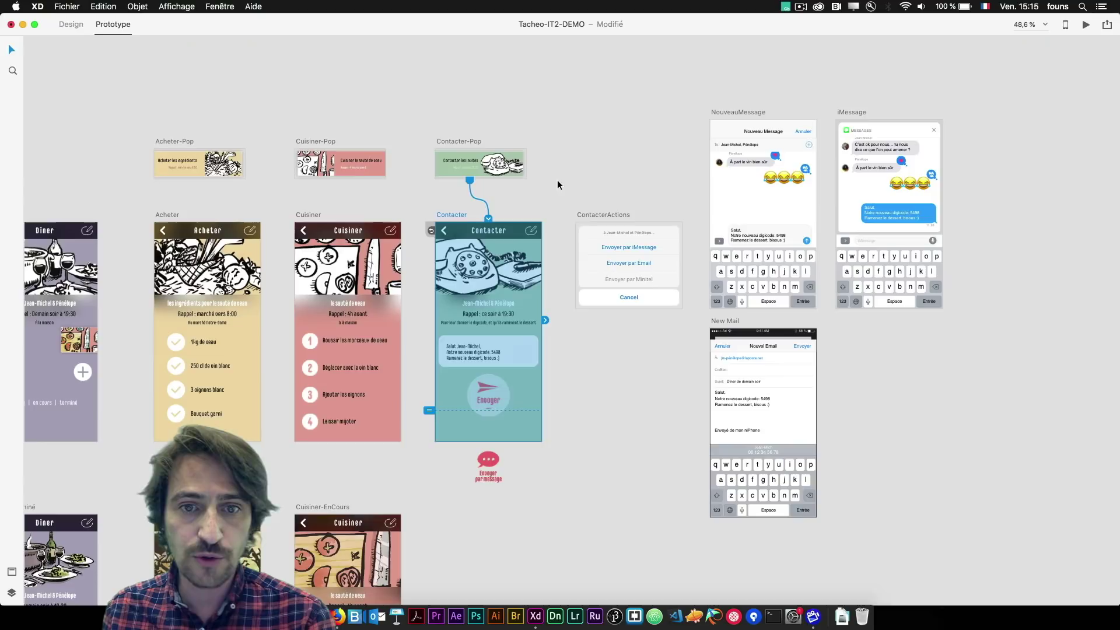
Link the Contacter artboard's Envoyer button to ContacterActions with the Incrustation action, and adjust the overlay's position on the screen.
scroll(541, 369, "down", 3)
left_click(502, 340)
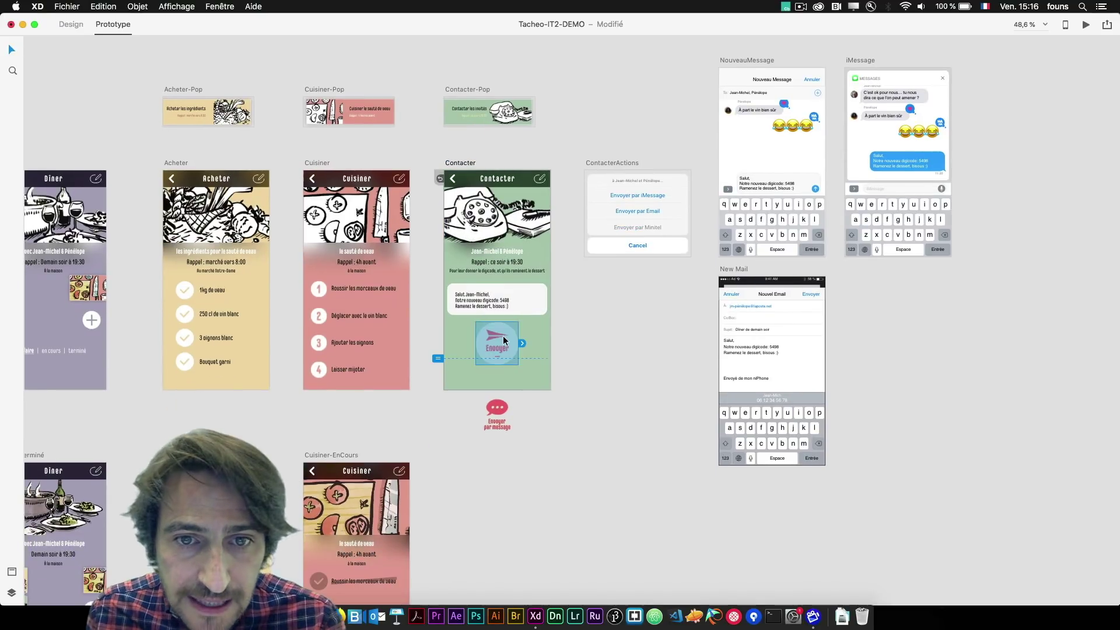
left_click_drag(521, 343, 587, 232)
left_click(577, 361)
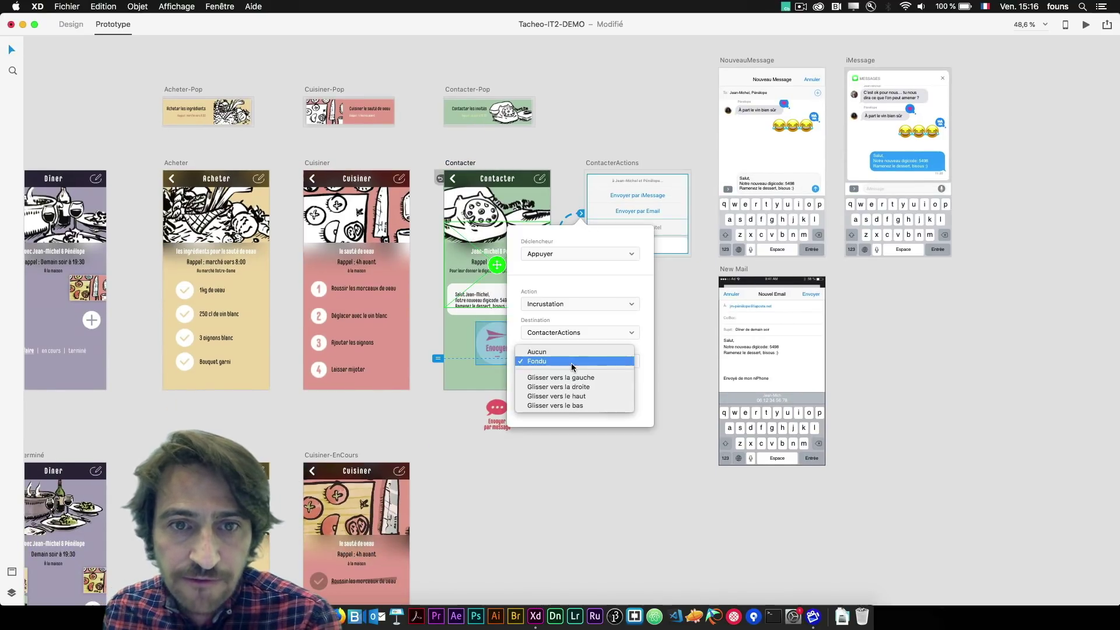
left_click(662, 307)
left_click(611, 164)
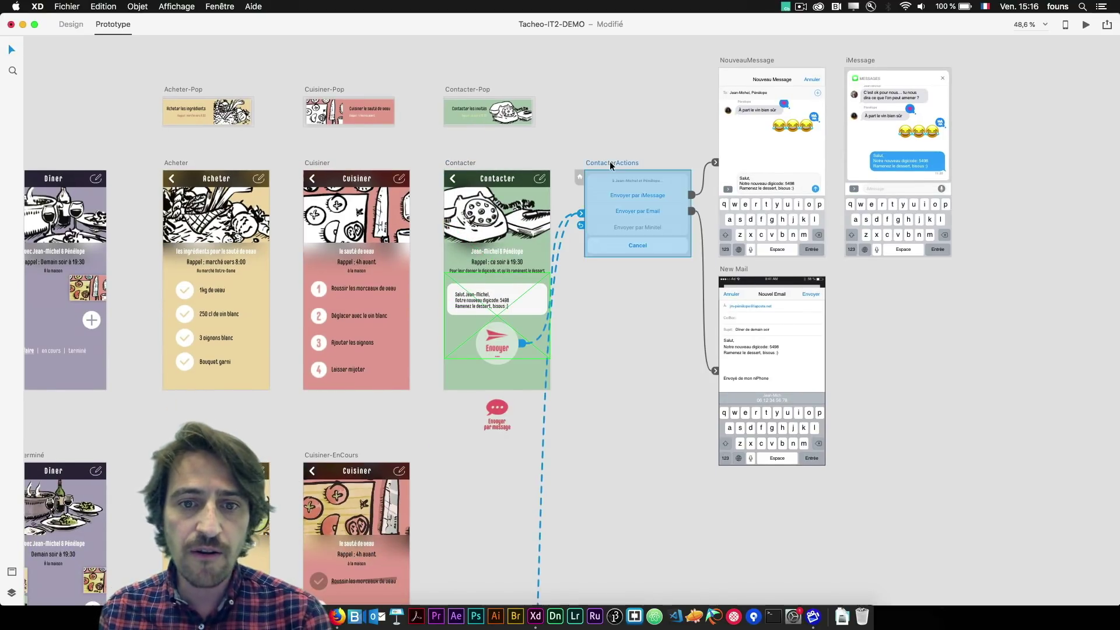
left_click(533, 333)
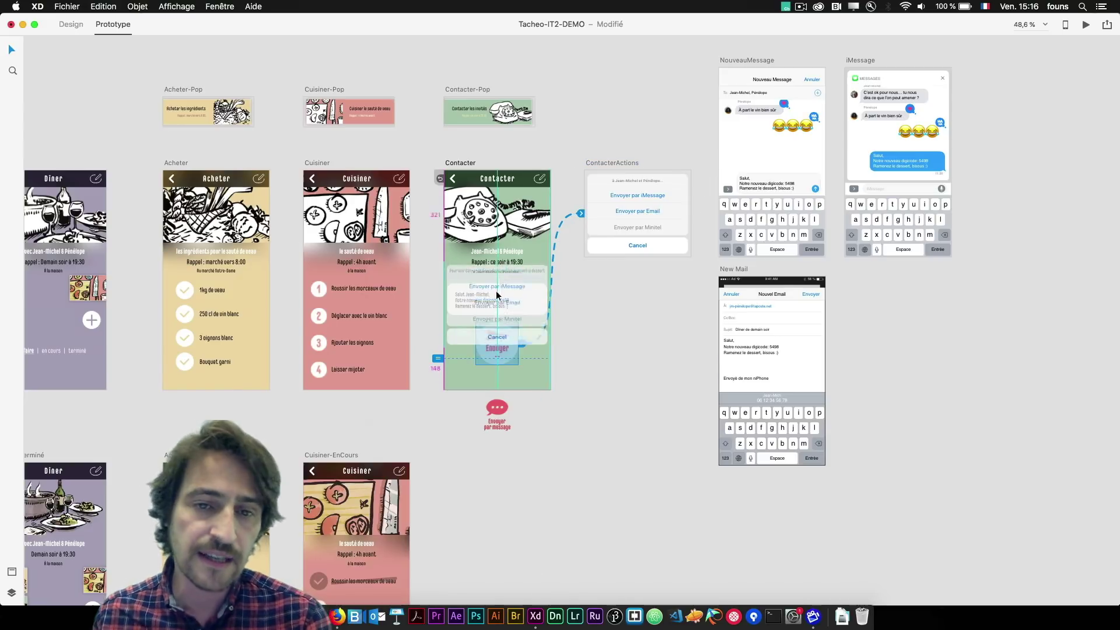
Preview from Contacter, follow Envoyer and Envoyer par iMessage to the Nouveau Message screen, send the message, and close the preview.
left_click(465, 165)
key("super+Return")
scroll(408, 408, "down", 3)
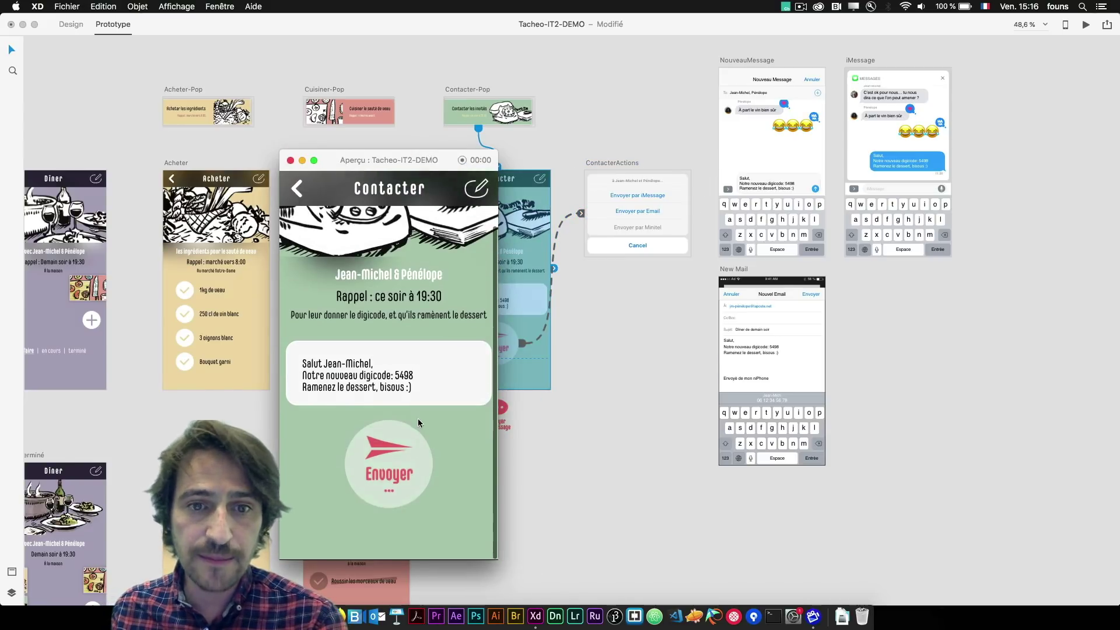
left_click(396, 466)
left_click(407, 435)
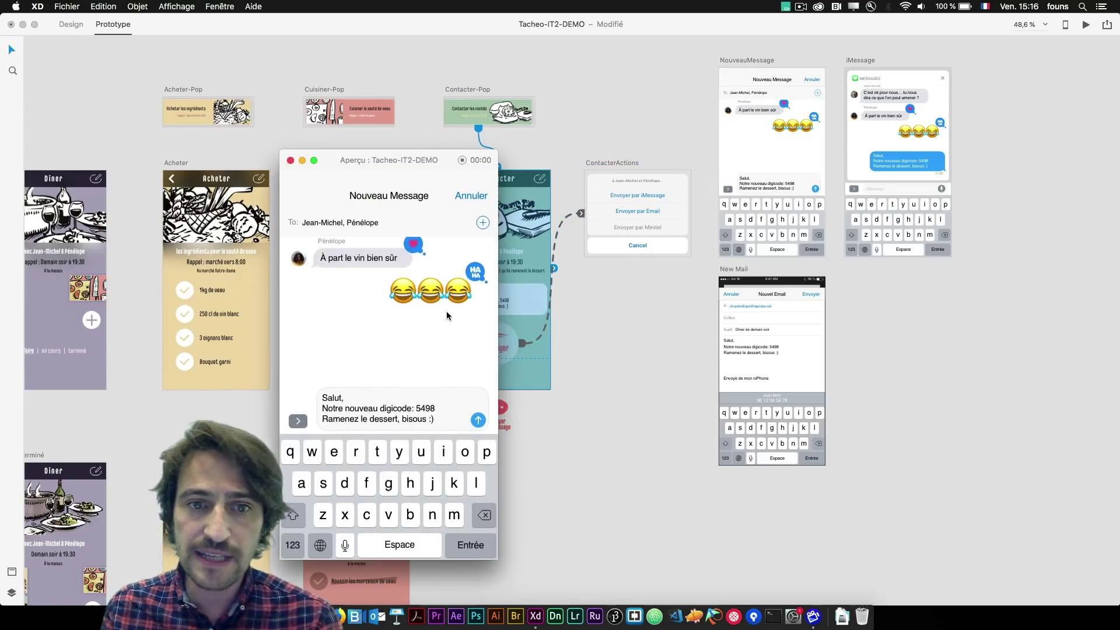
left_click(477, 421)
left_click(289, 160)
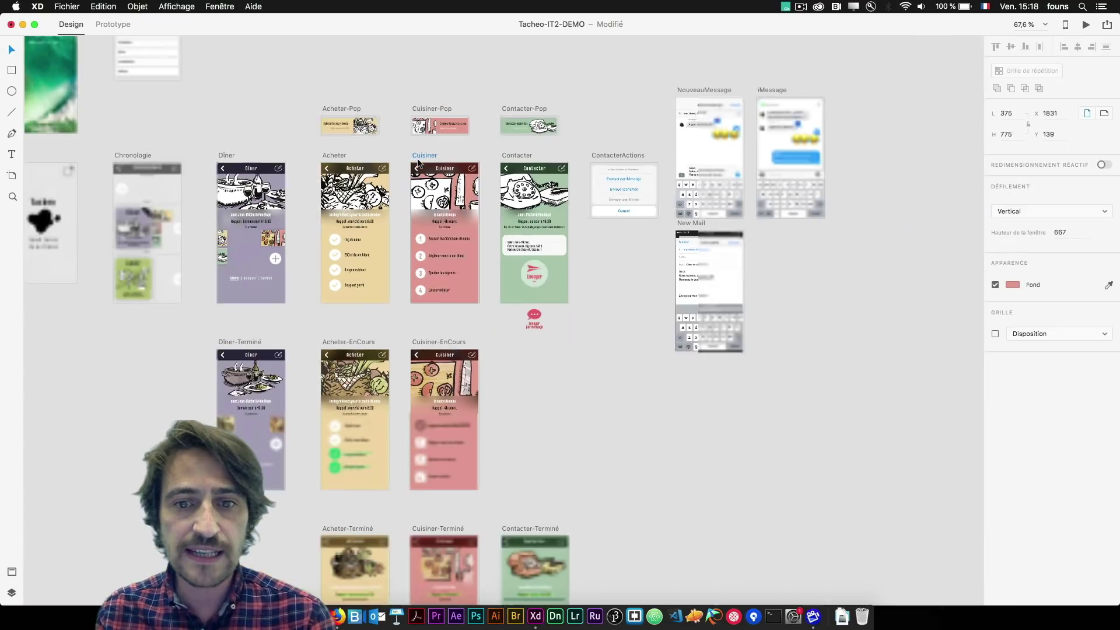
Duplicate the Cuisiner artboard into the free area below New Mail and rename the copy Cuisiner – Tablette.
left_click(422, 154)
left_click_drag(422, 153, 671, 397, "alt")
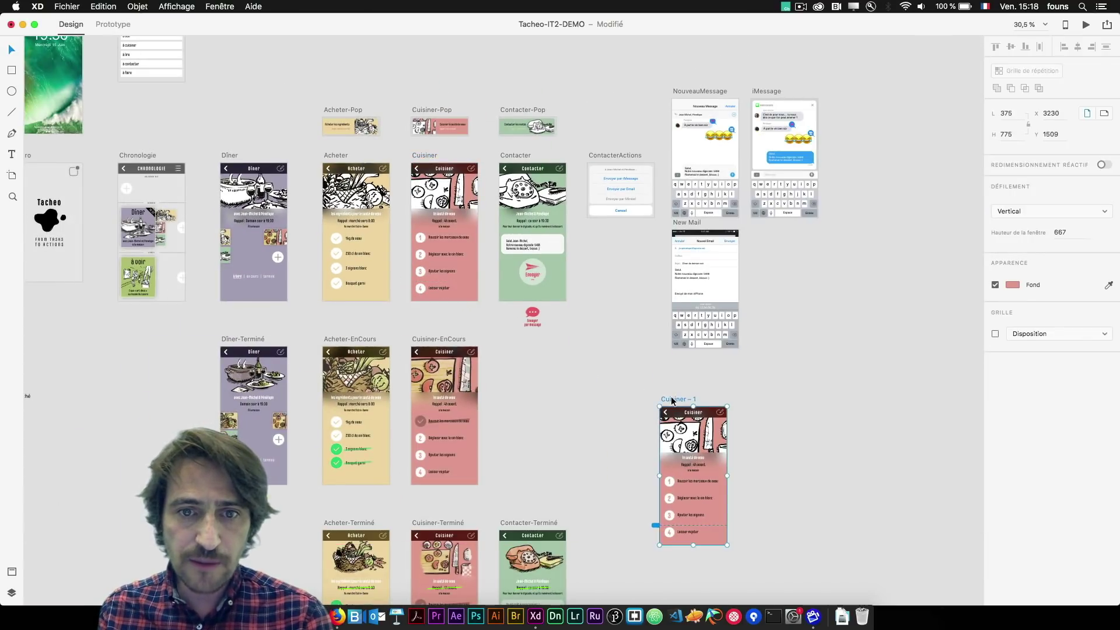
scroll(671, 396, "up", 3)
double_click(563, 292)
double_click(567, 293)
type("Tablette")
key("Return")
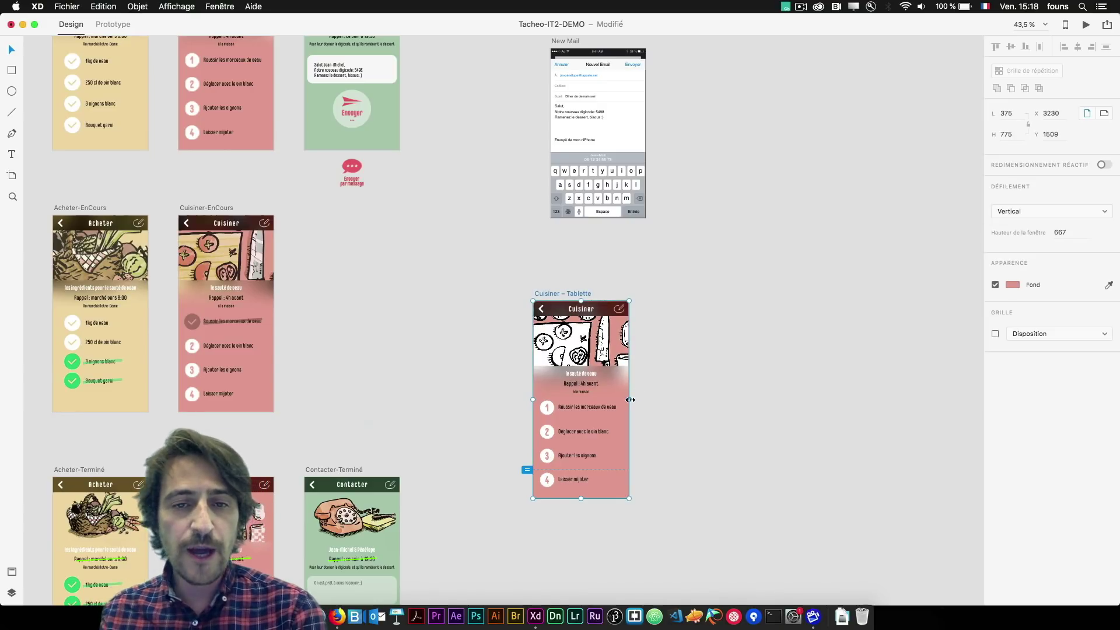
Try to widen the Cuisiner – Tablette artboard with responsive resizing off, and undo the change.
scroll(630, 399, "up", 5)
scroll(628, 398, "down", 3)
scroll(629, 397, "right", 3)
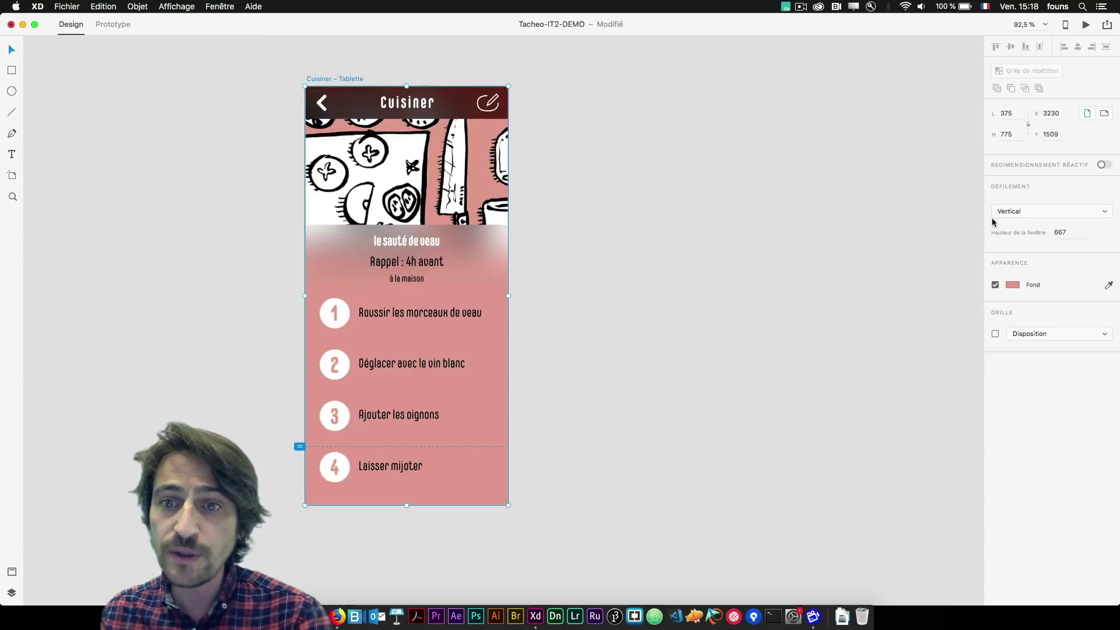
left_click_drag(509, 295, 778, 315)
key("super+z")
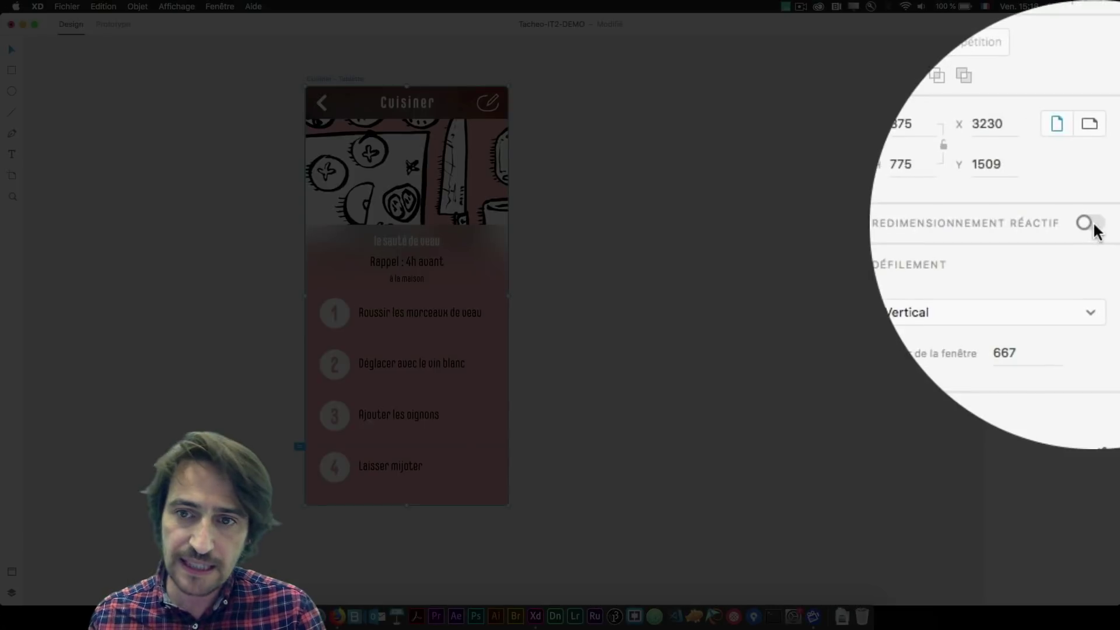
Turn on responsive resizing for the Cuisiner – Tablette artboard and widen it to 1054.
left_click(1089, 227)
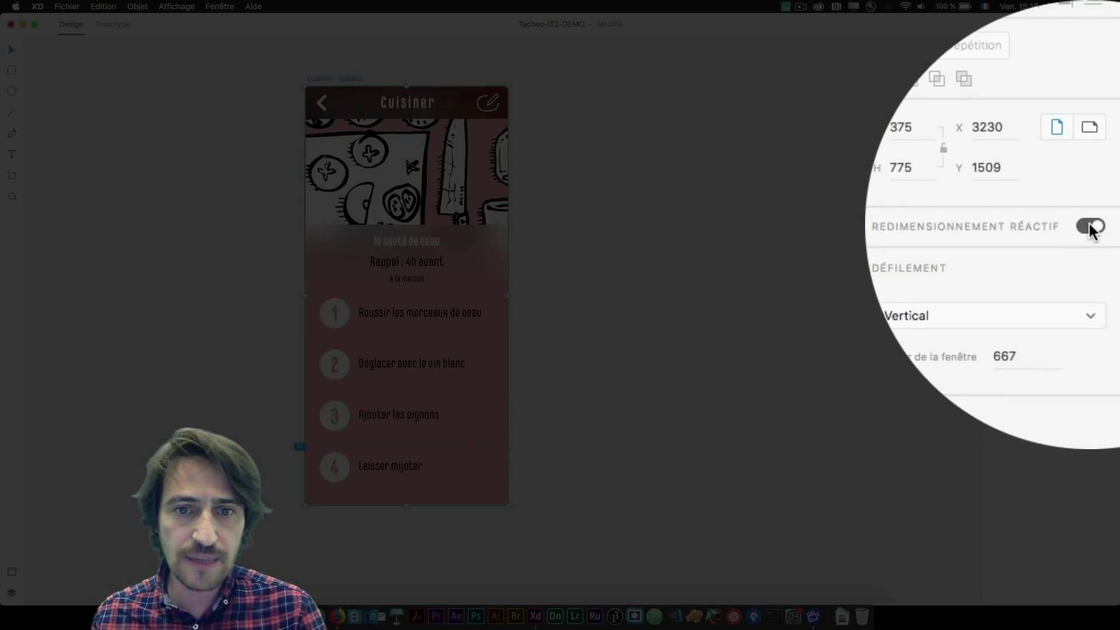
left_click_drag(508, 296, 875, 297)
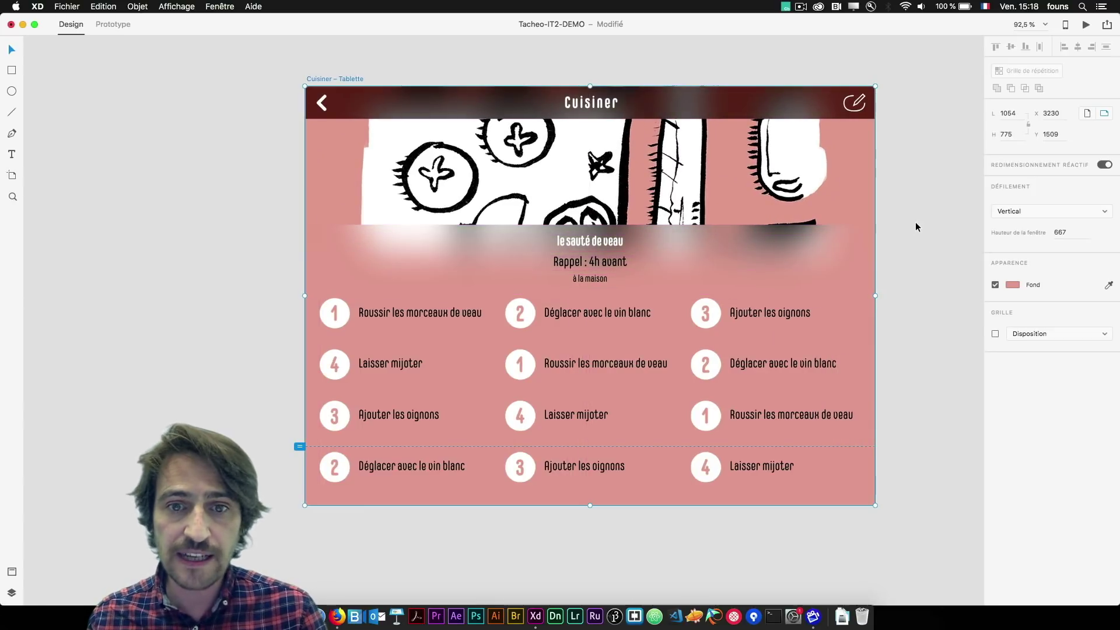
Set the responsive resizing of the Cuisiner – Tablette artboard's header bar to Manuel to examine its constraints.
left_click(741, 176)
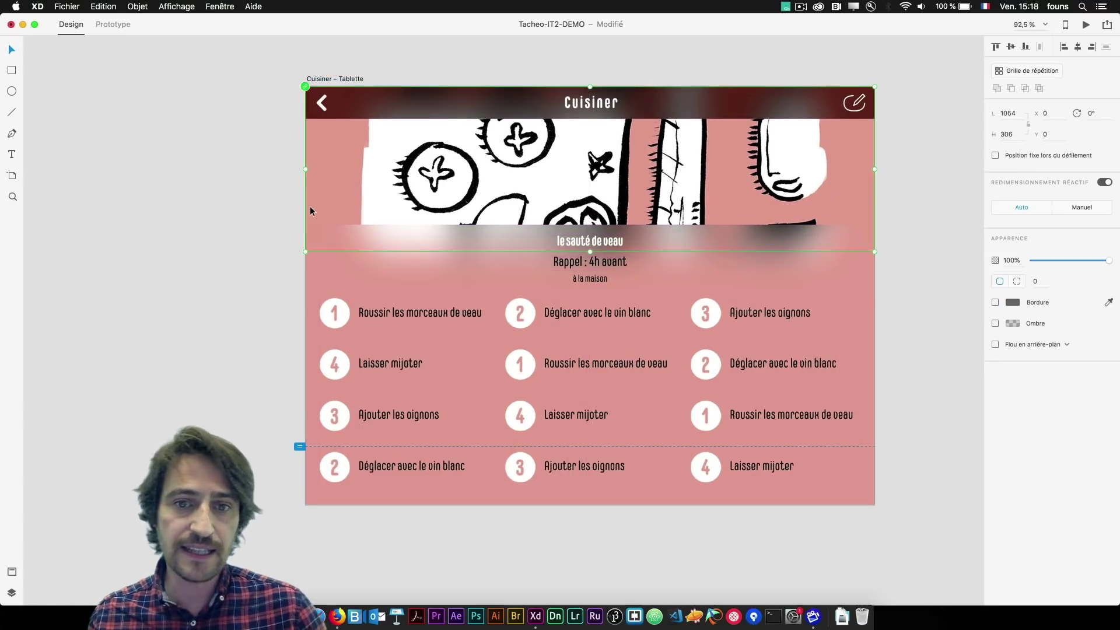
scroll(357, 212, "right", 3)
scroll(357, 211, "up", 1)
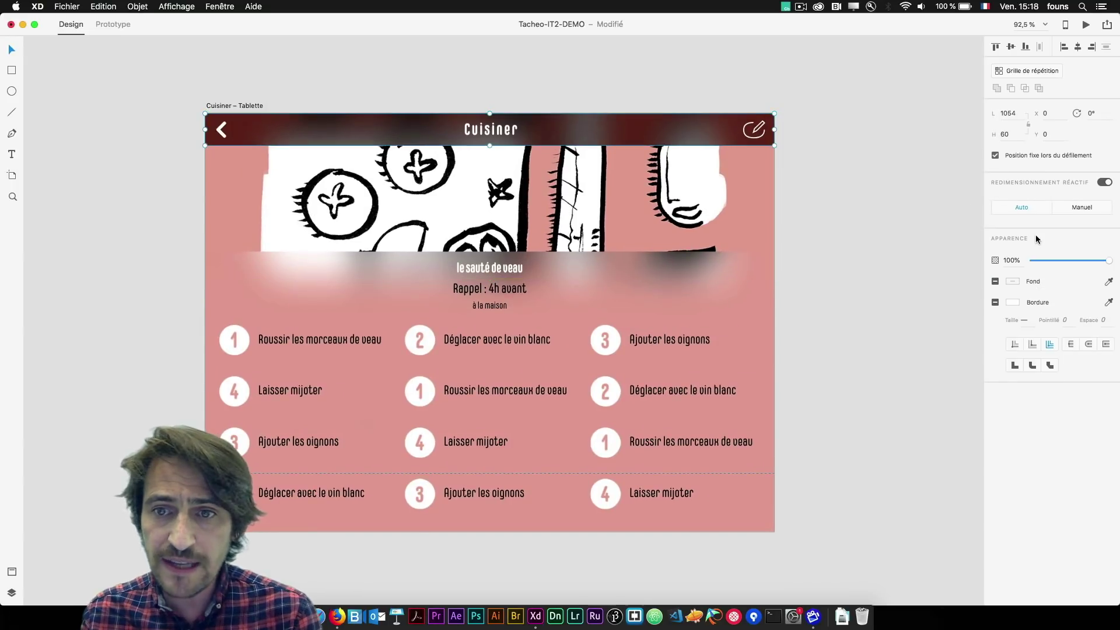
left_click(1082, 207)
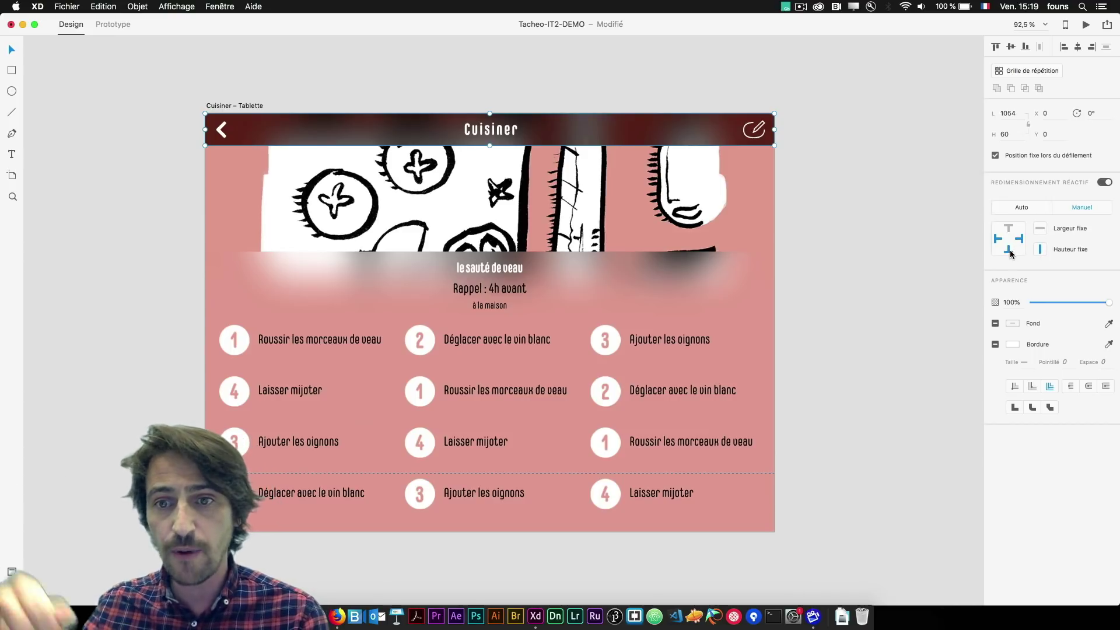
left_click(883, 251)
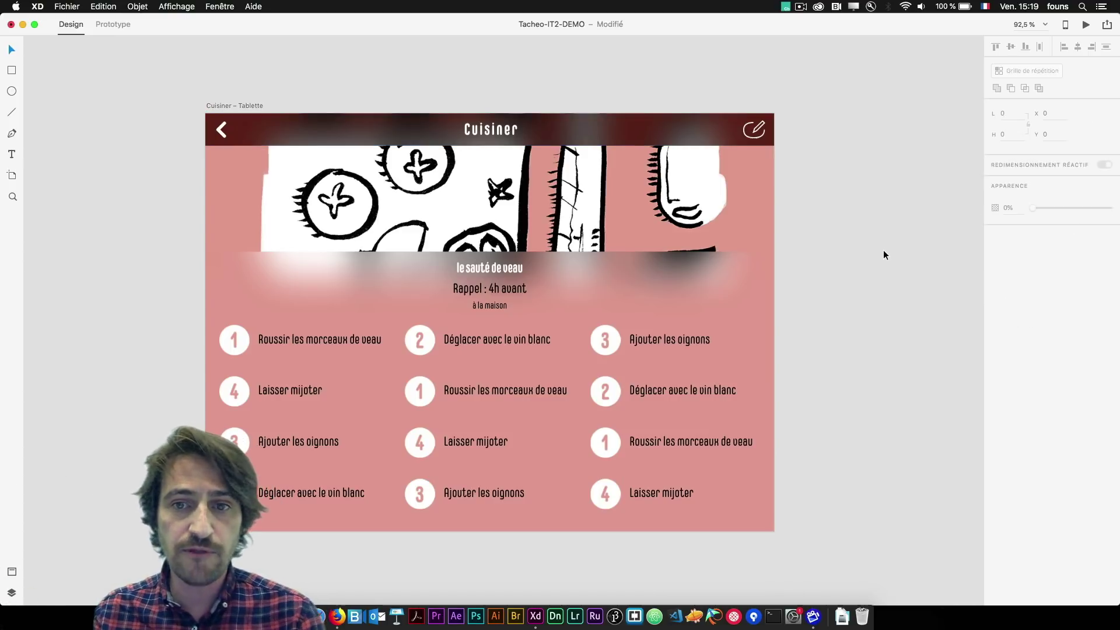